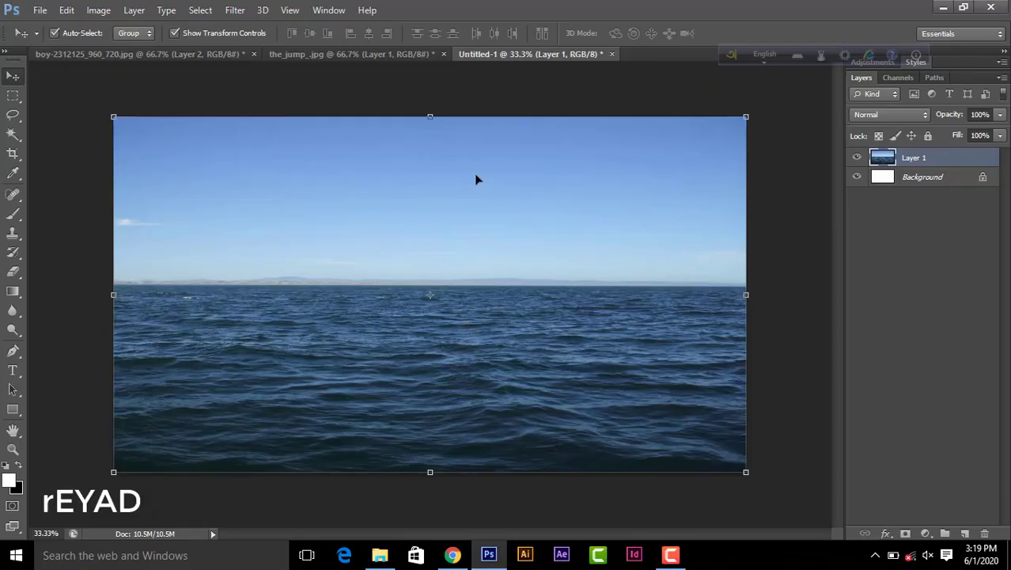
Step: Place sky_13_ in the composite, stretch it to the left, right and top edges, and raise its bottom to the horizon
click(943, 7)
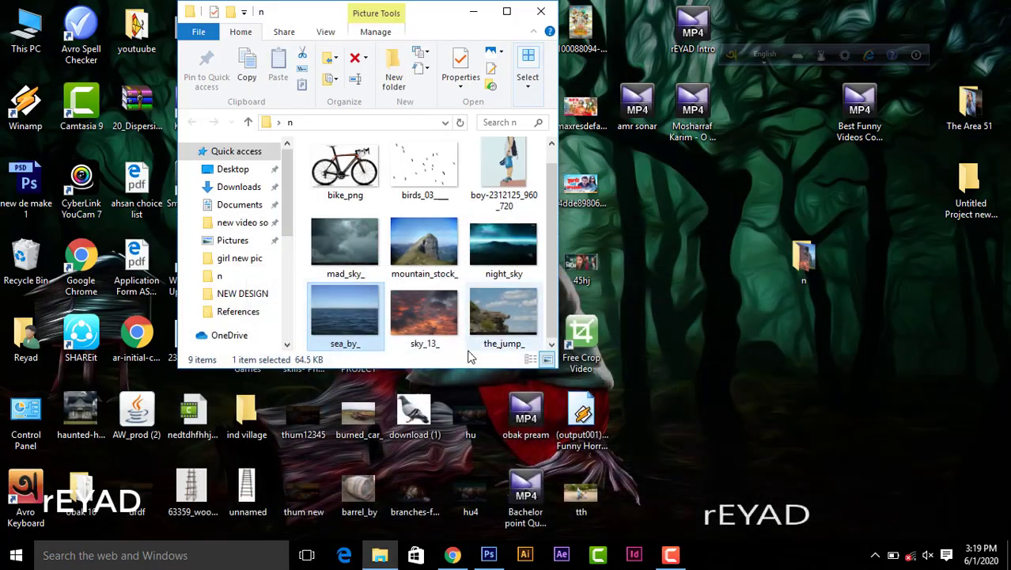
mouse_move(438, 330)
mouse_down()
mouse_move(489, 557)
mouse_move(445, 200)
mouse_up()
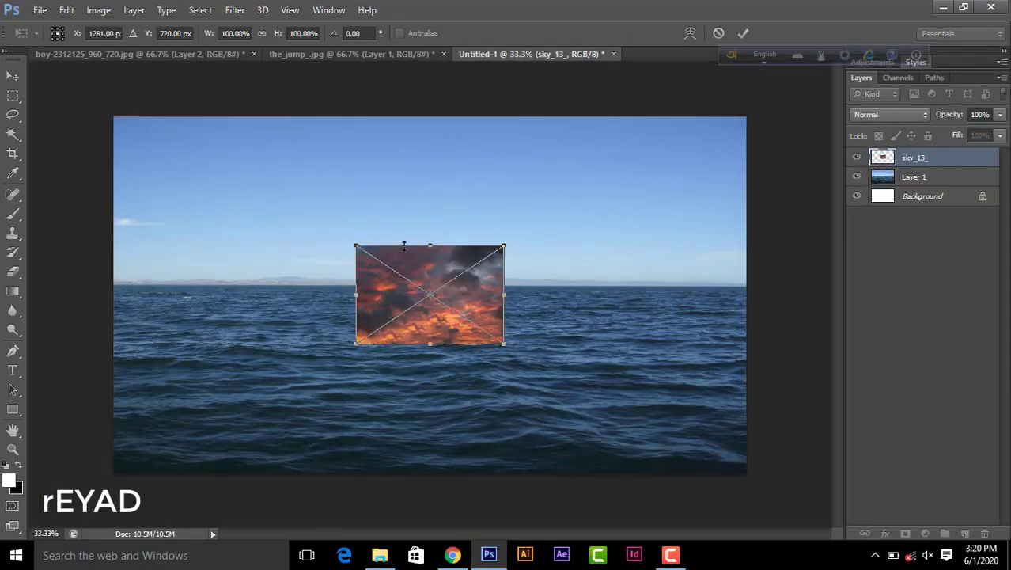
drag(358, 292, 113, 269)
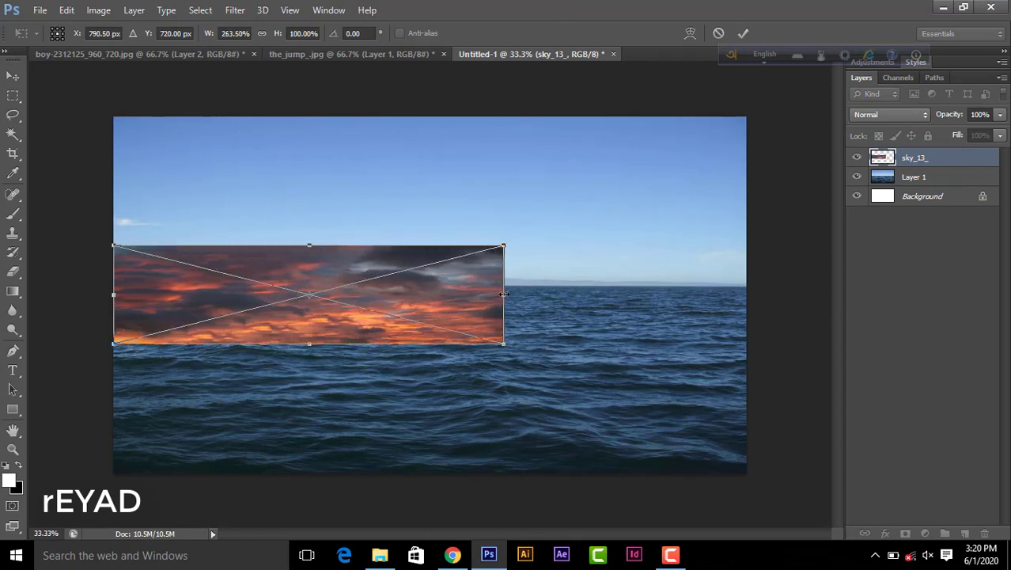
drag(504, 294, 746, 294)
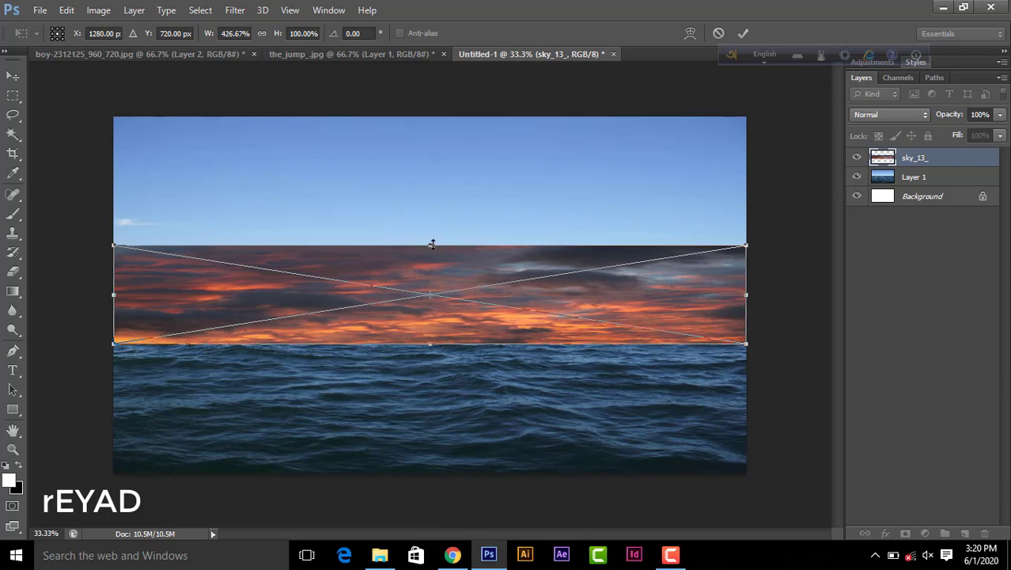
drag(432, 245, 434, 116)
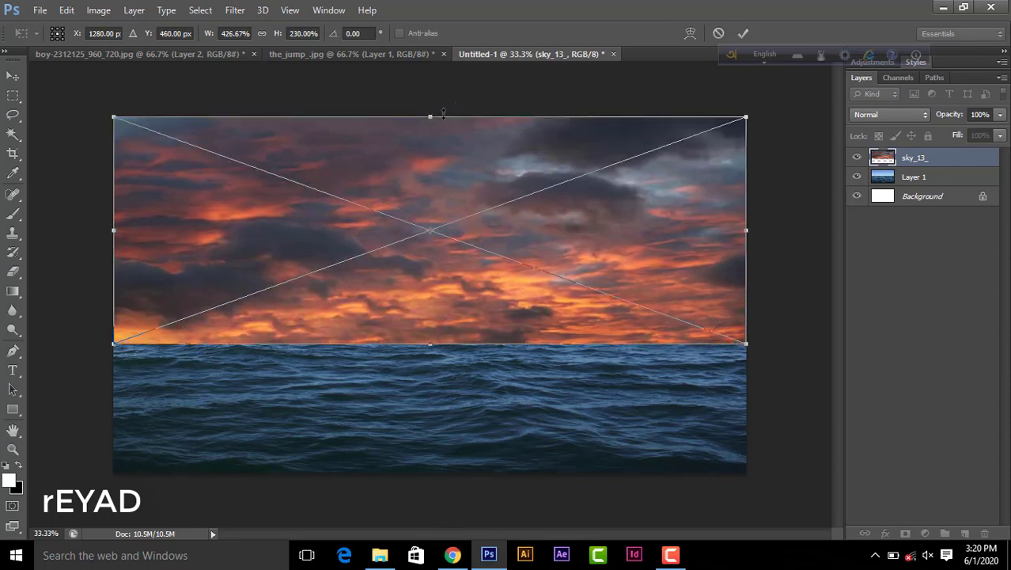
key(Return)
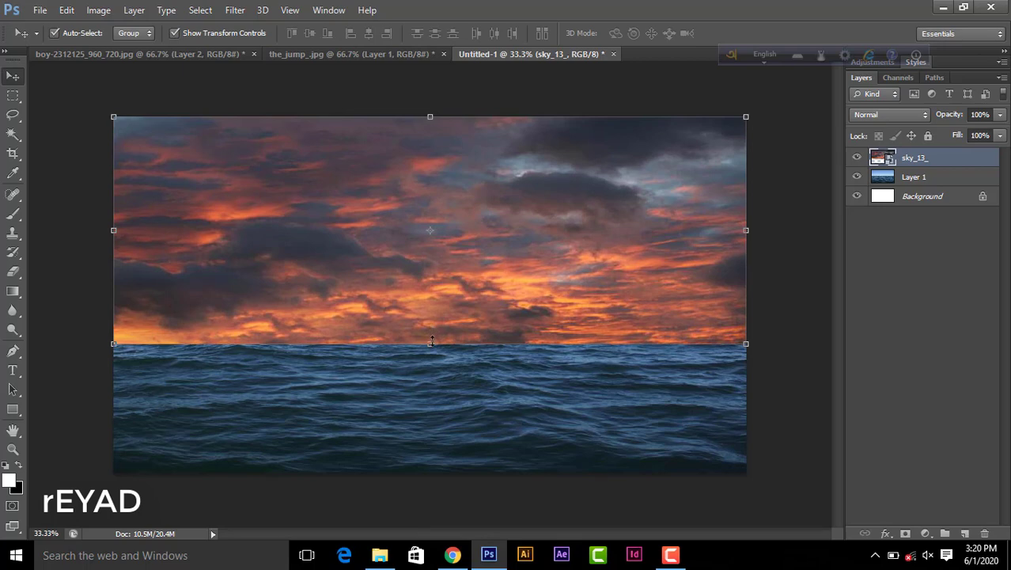
mouse_move(431, 342)
mouse_down()
mouse_move(453, 274)
mouse_move(447, 332)
mouse_up()
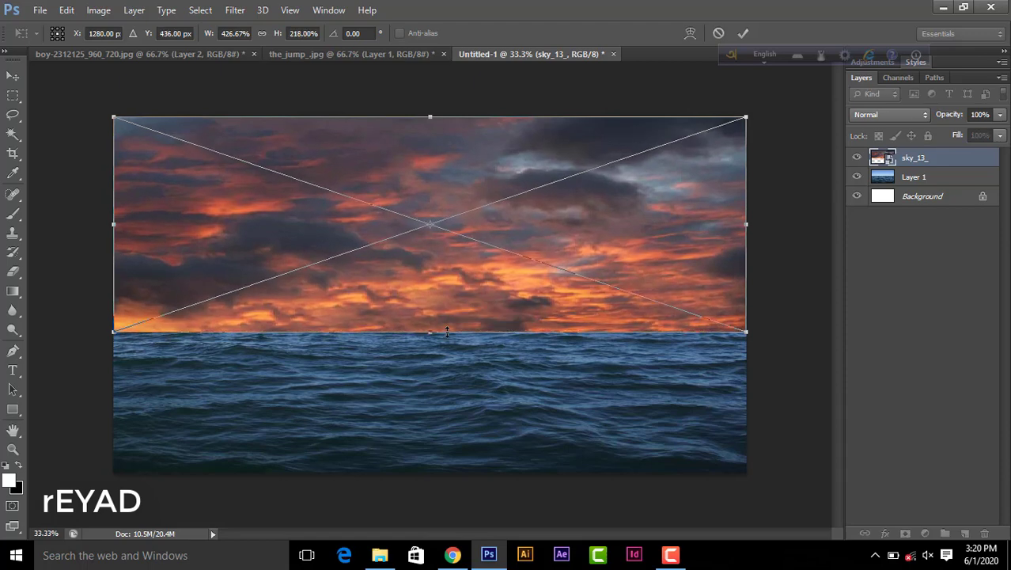
key(Return)
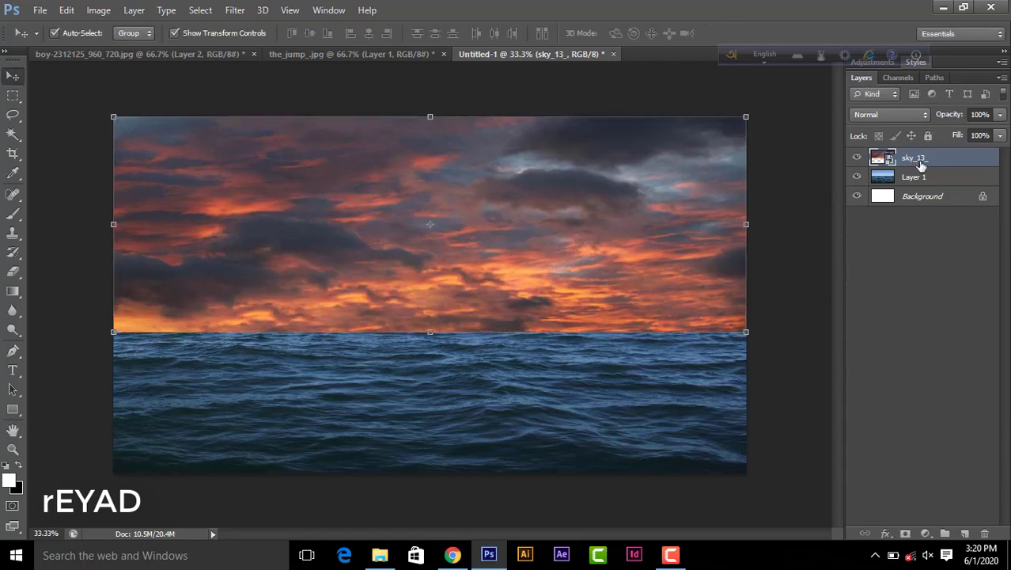
Step: Rasterize sky_13_, add layer masks to Layer 1 and sky_13_, and move sky_13_ below Layer 1
right_click(920, 163)
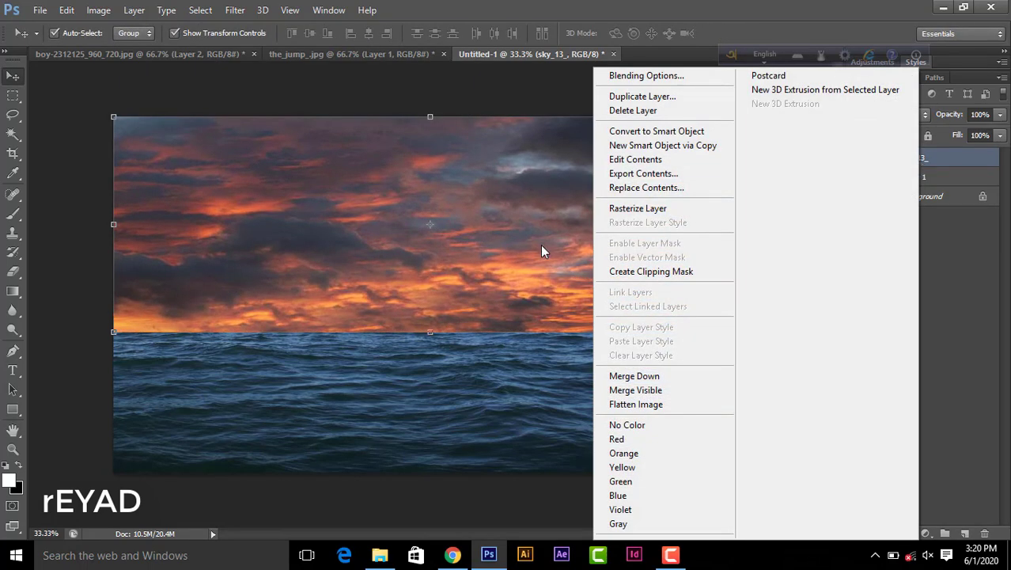
click(621, 207)
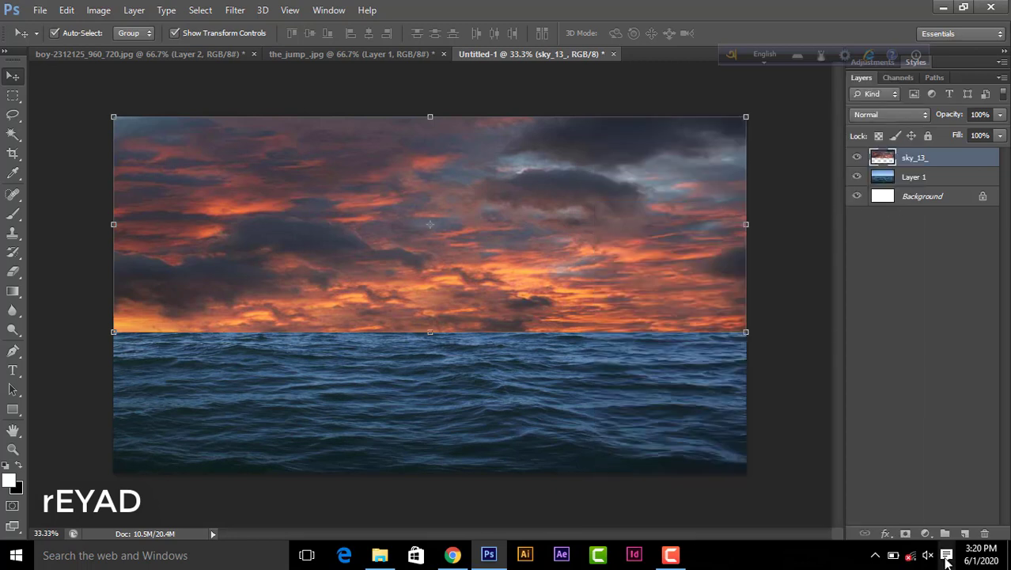
click(941, 180)
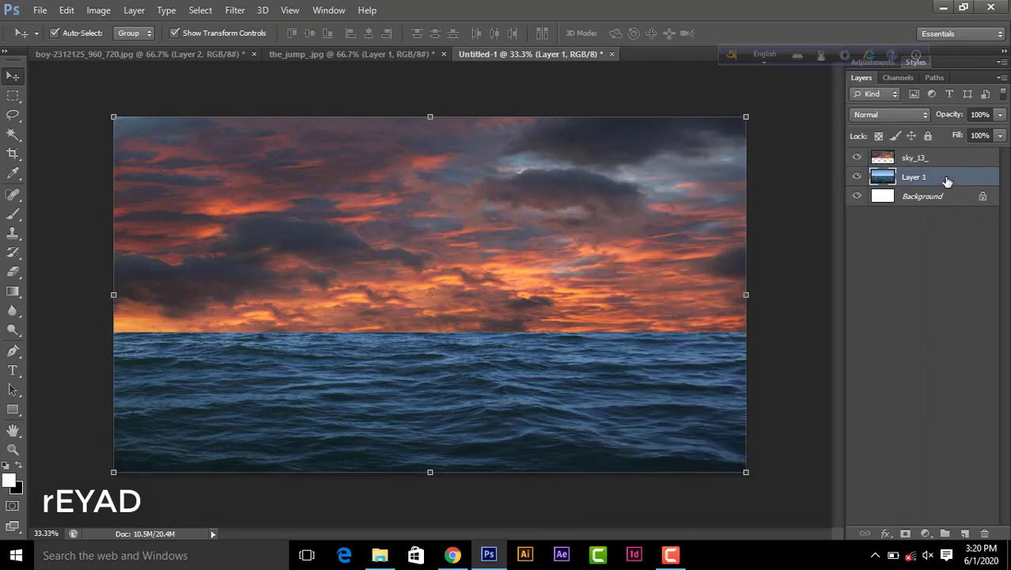
click(907, 535)
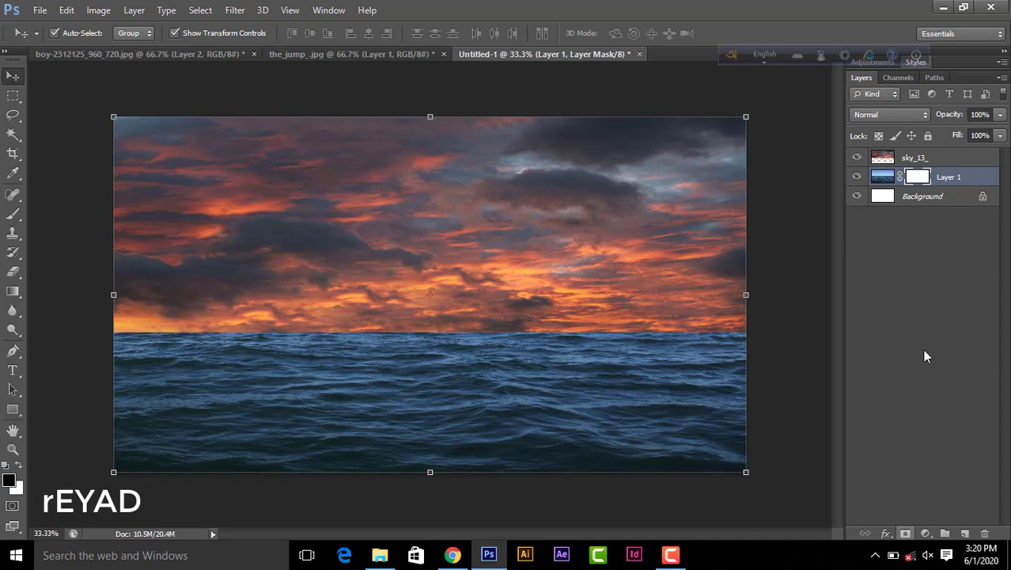
click(942, 158)
click(907, 533)
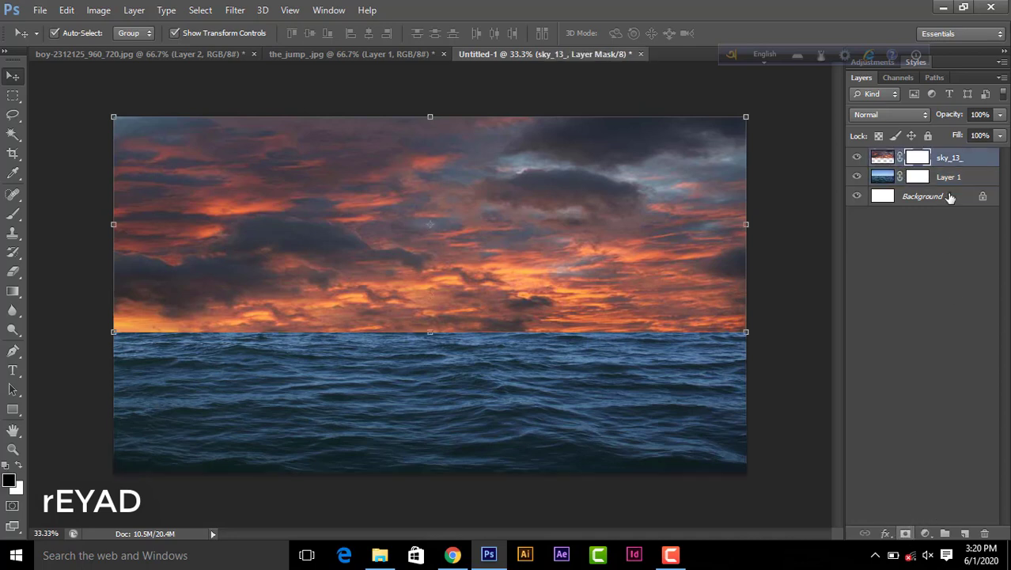
drag(950, 158, 948, 182)
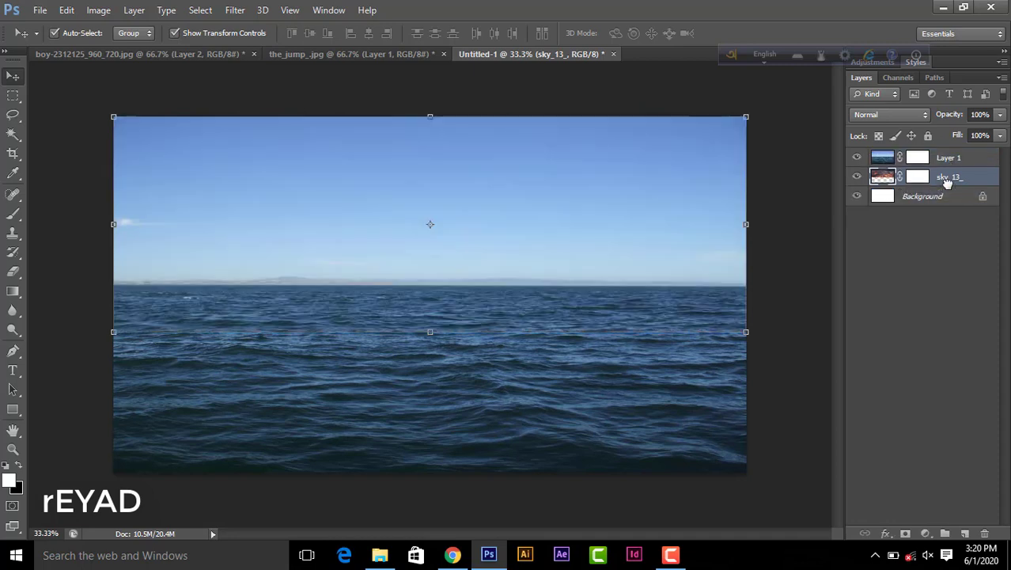
Step: Try vertical black-to-white gradients on the sky layer and Layer 1's mask, then undo them
click(17, 293)
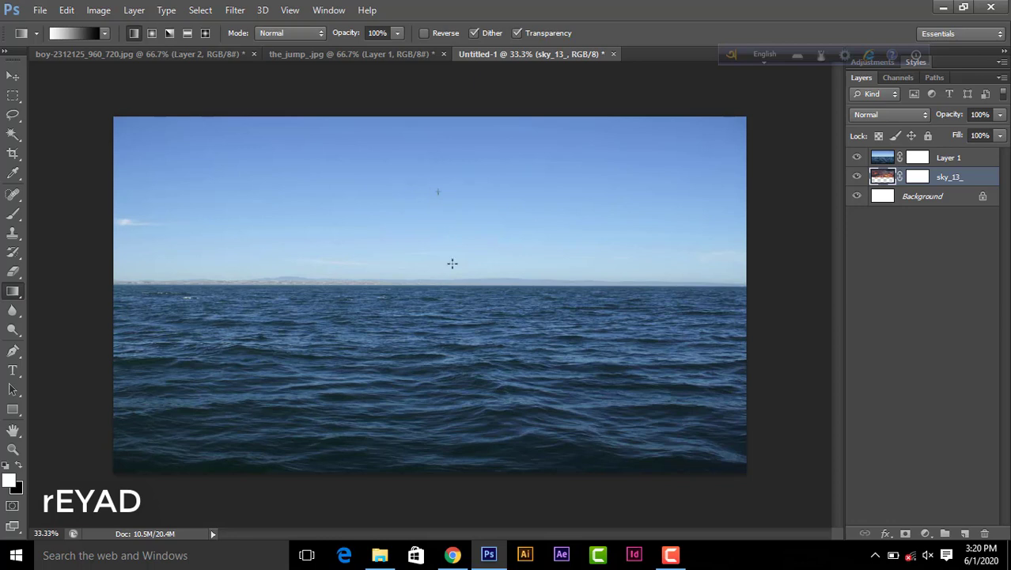
drag(452, 264, 437, 309)
click(916, 158)
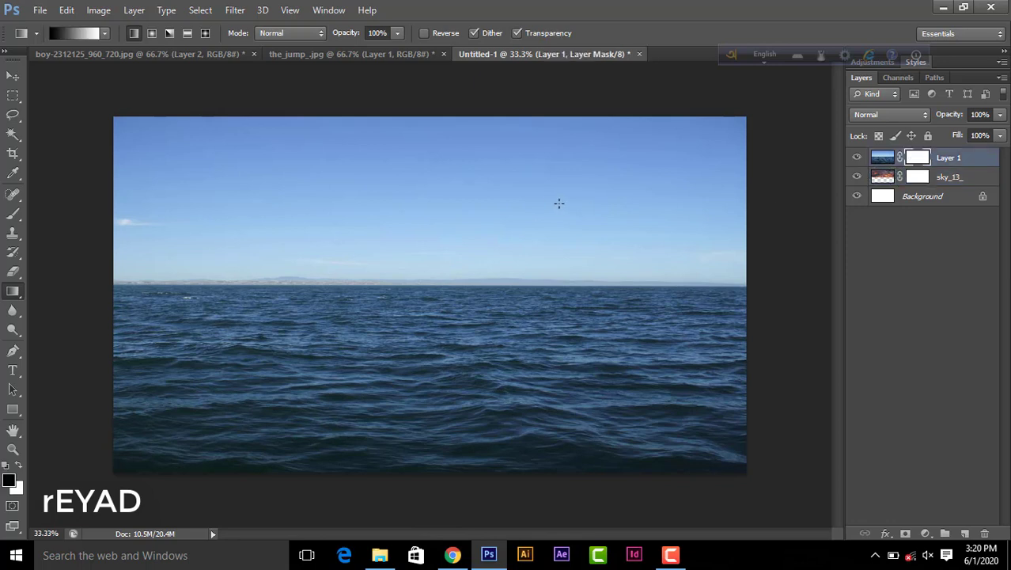
drag(425, 183, 428, 316)
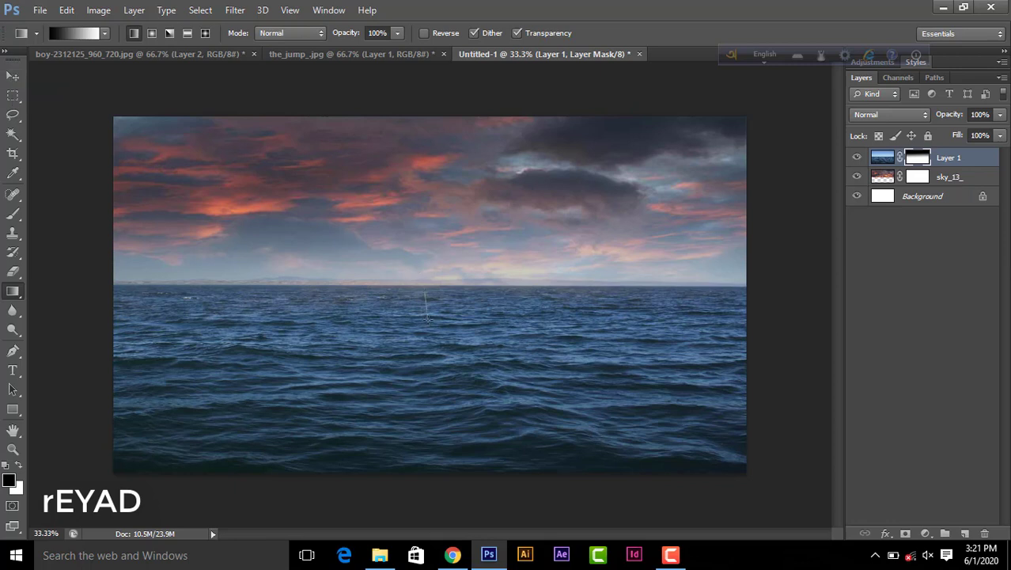
drag(426, 295, 425, 323)
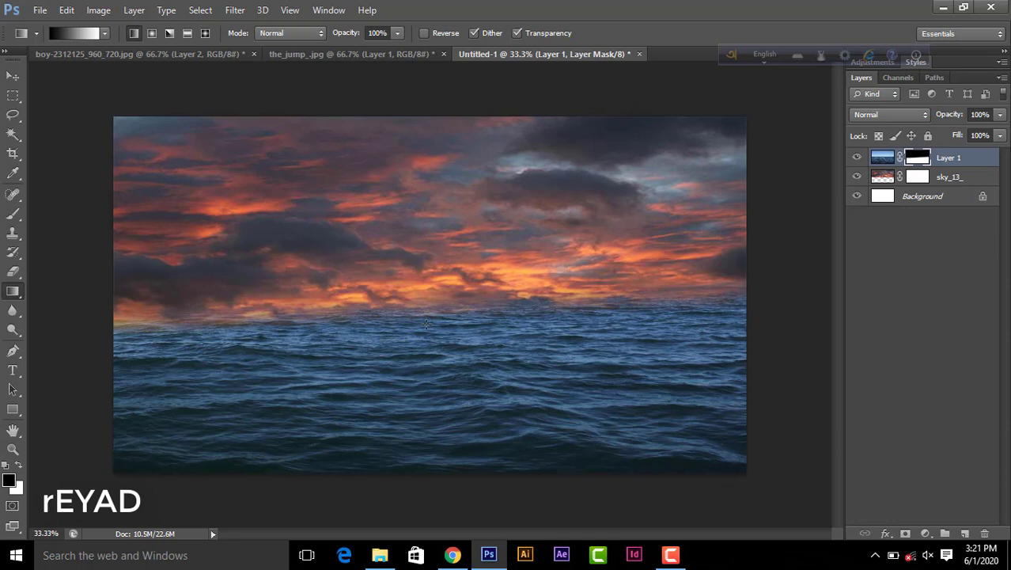
click(13, 77)
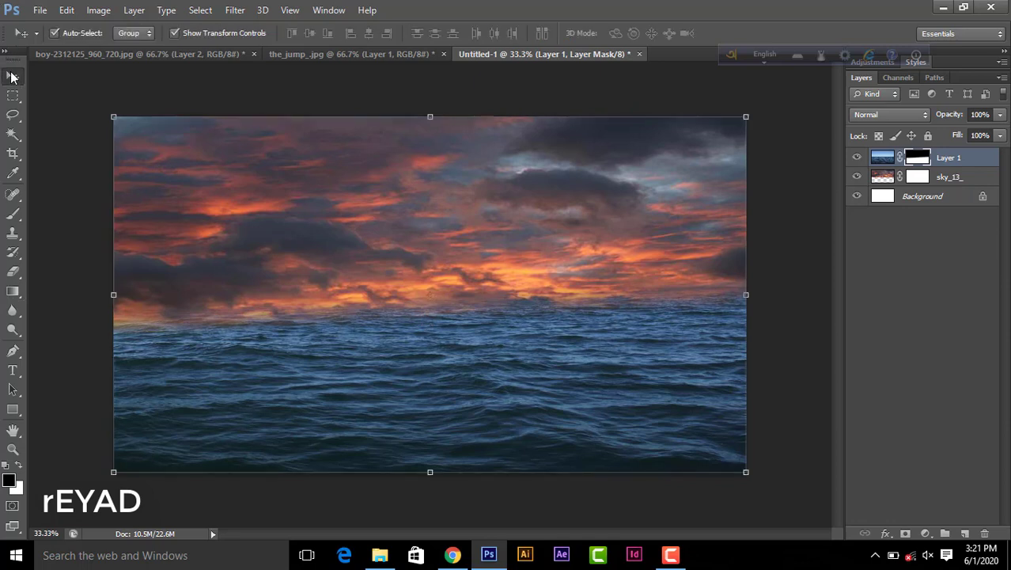
click(278, 203)
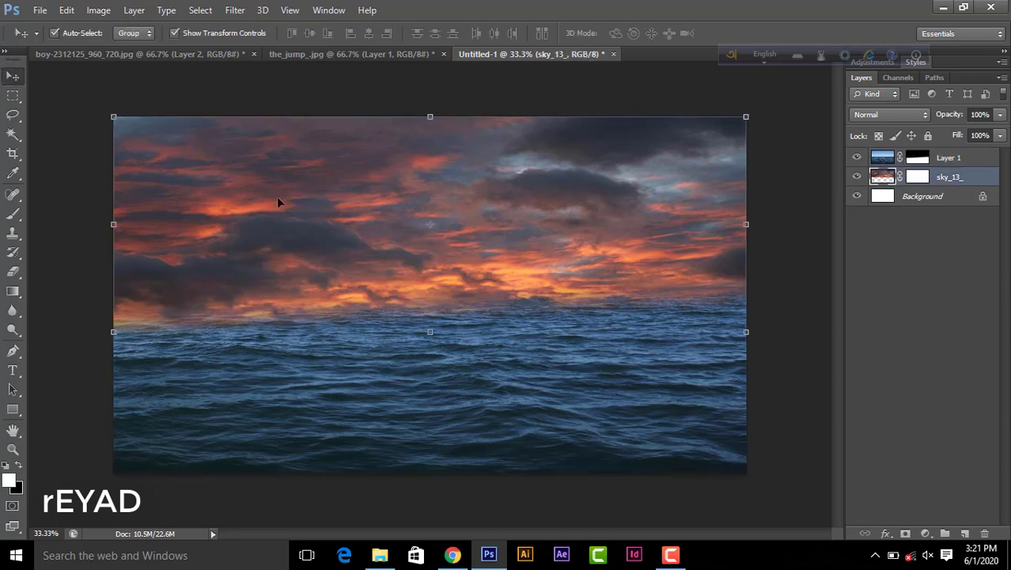
key(ctrl+z)
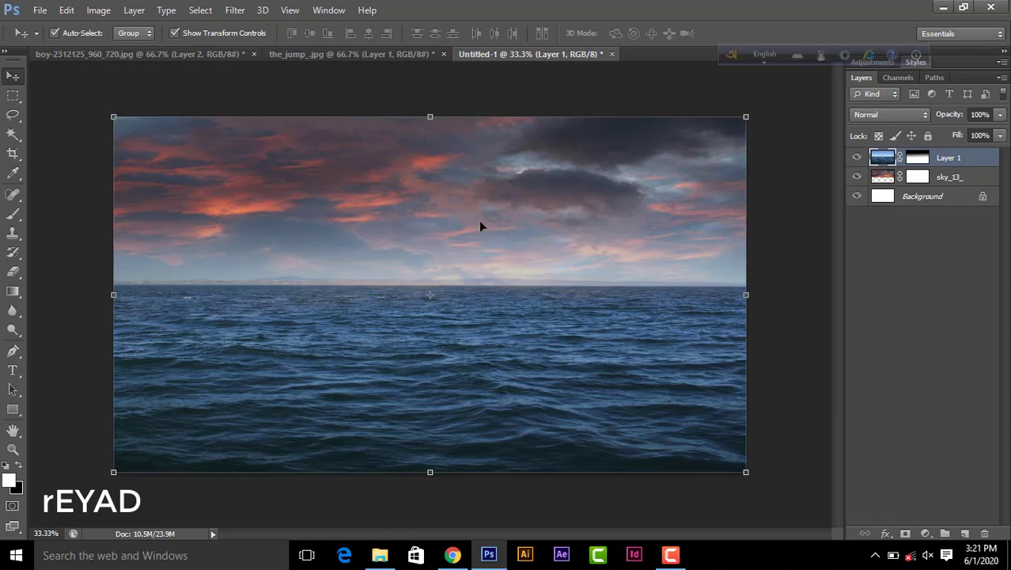
Step: Draw a gradient on Layer 1's mask so the sea photo's sky fades into the sunset
click(12, 292)
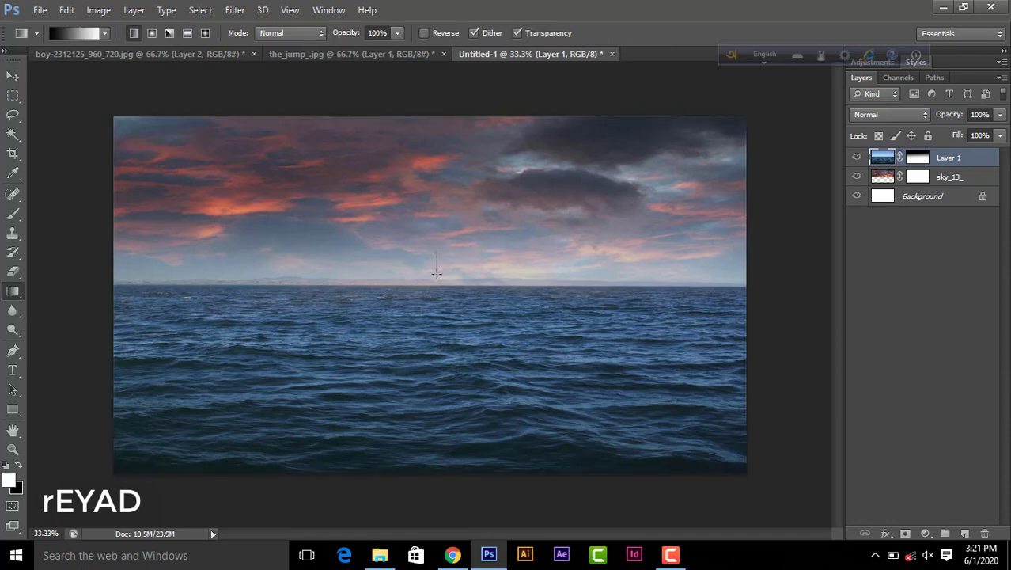
drag(436, 274, 436, 274)
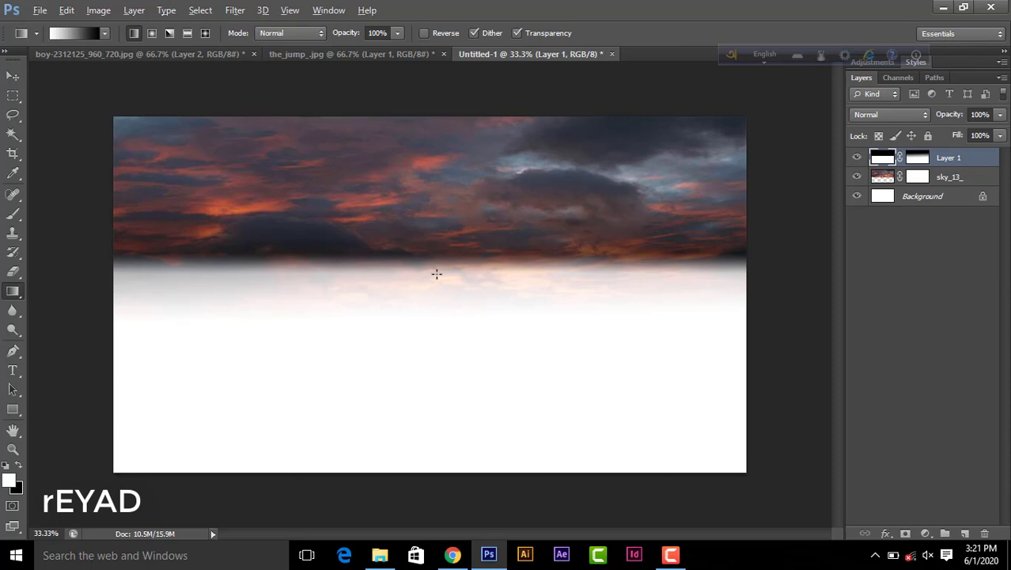
key(ctrl+z)
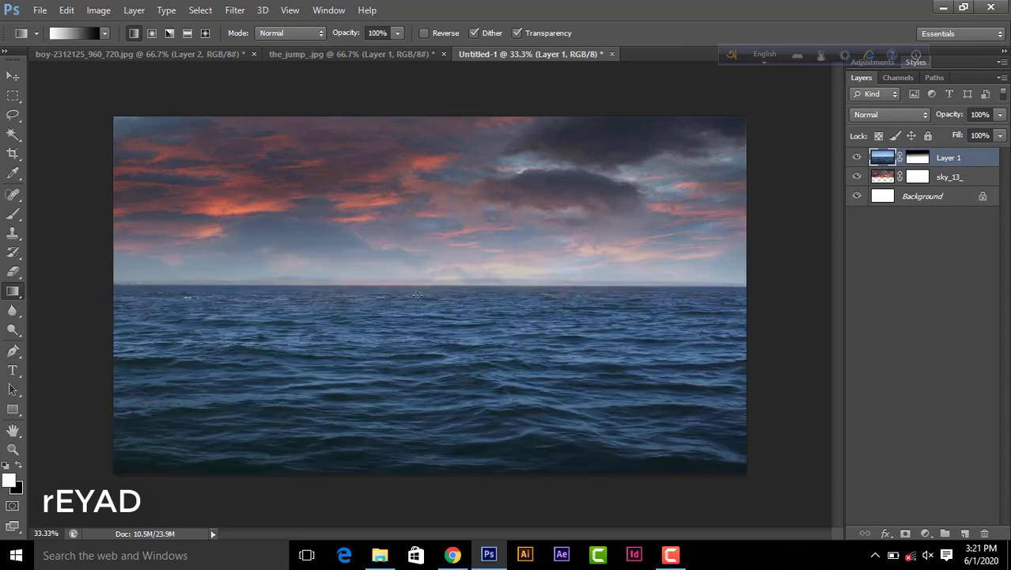
click(918, 157)
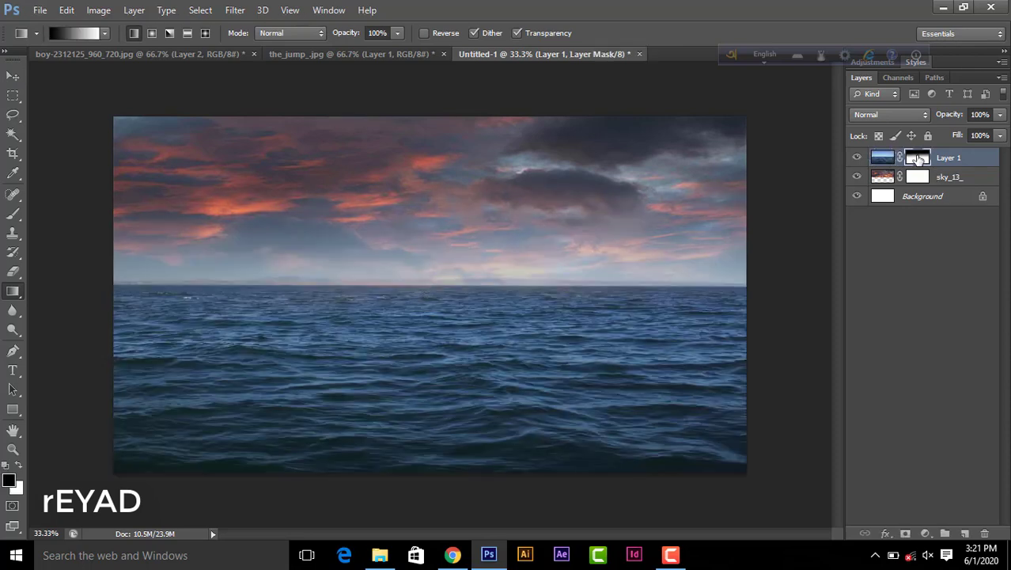
drag(436, 253, 435, 297)
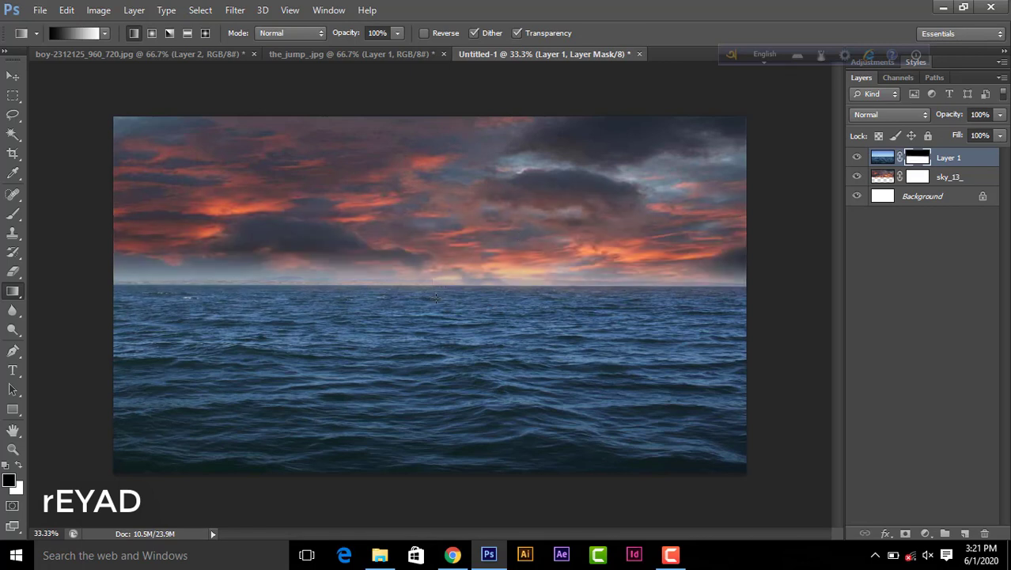
click(12, 78)
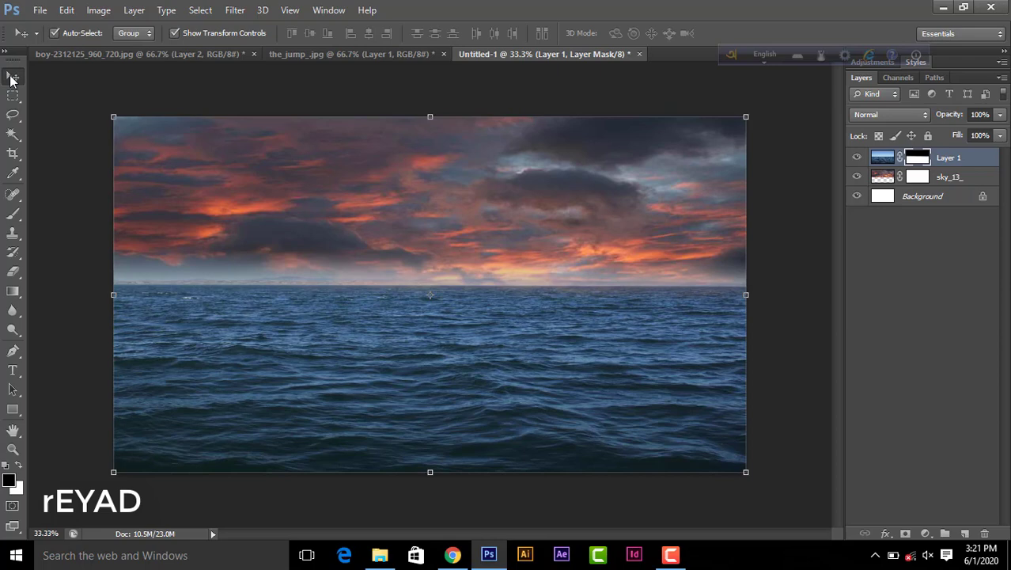
click(267, 233)
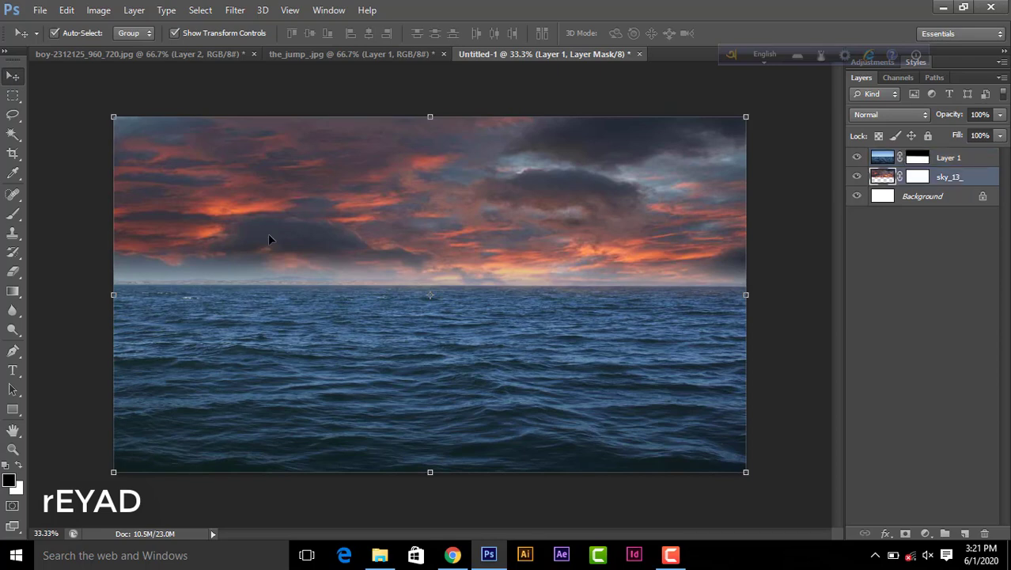
Step: Bring the cliff from the_jump_.jpg in as the top layer, enlarged and placed at lower-left near the horizon
click(330, 57)
mouse_move(268, 390)
mouse_down()
mouse_move(513, 32)
mouse_move(246, 377)
mouse_up()
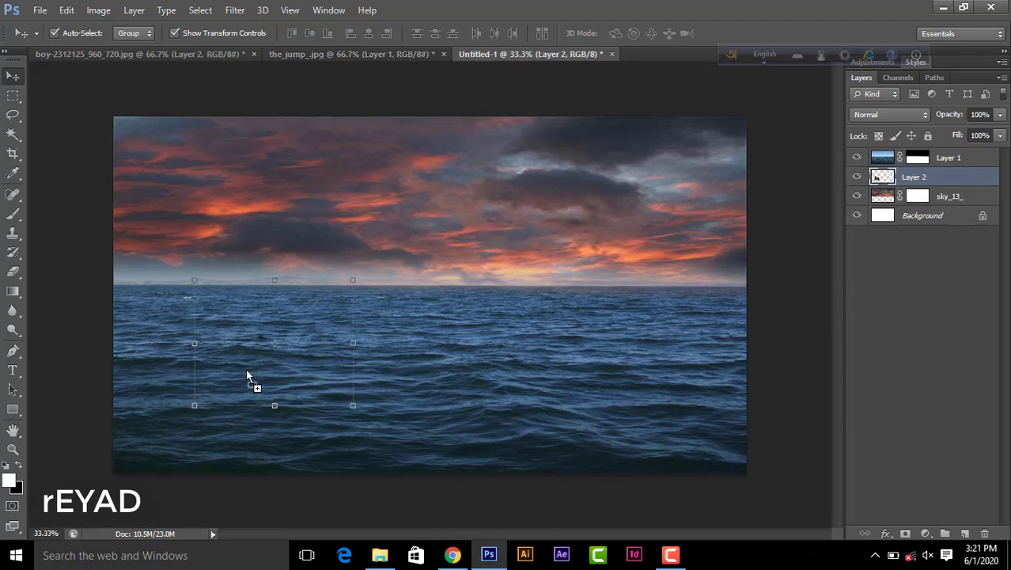
drag(913, 182, 918, 153)
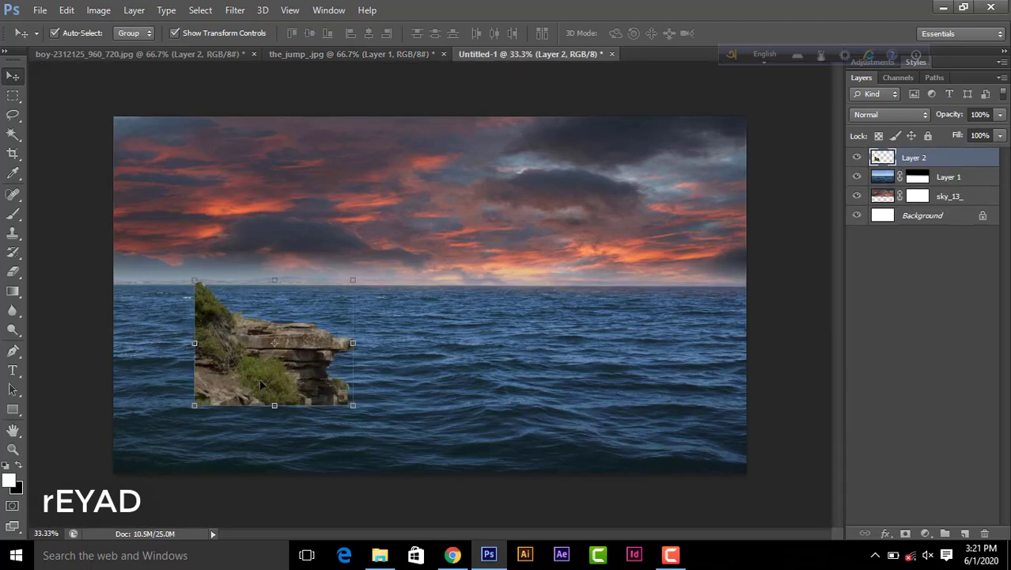
drag(261, 384, 189, 441)
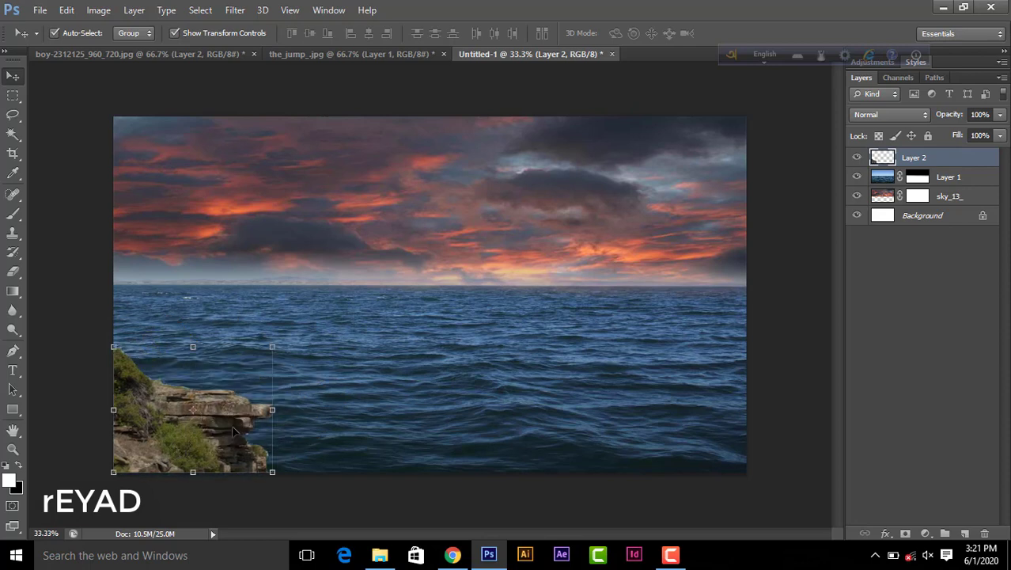
mouse_move(238, 451)
mouse_down()
mouse_move(312, 358)
mouse_move(505, 472)
mouse_up()
drag(328, 429, 248, 427)
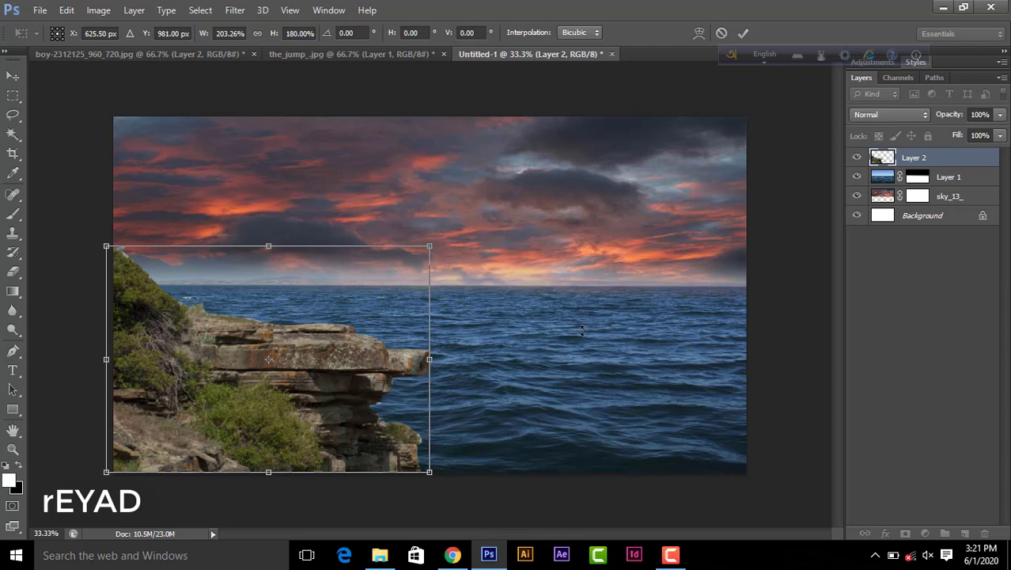
key(Return)
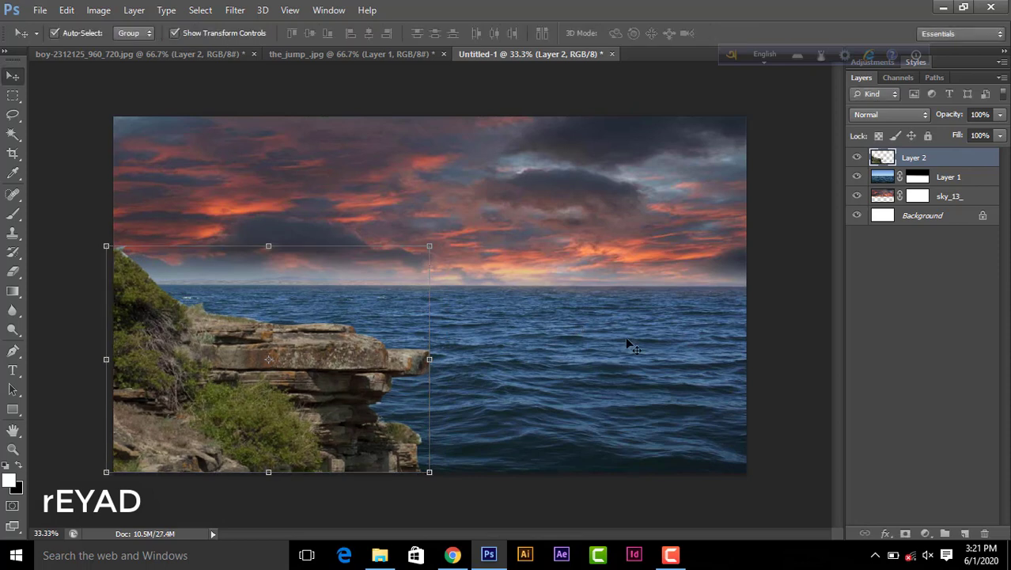
Step: Apply the layer masks of sky_13_ and Layer 1 permanently
click(558, 336)
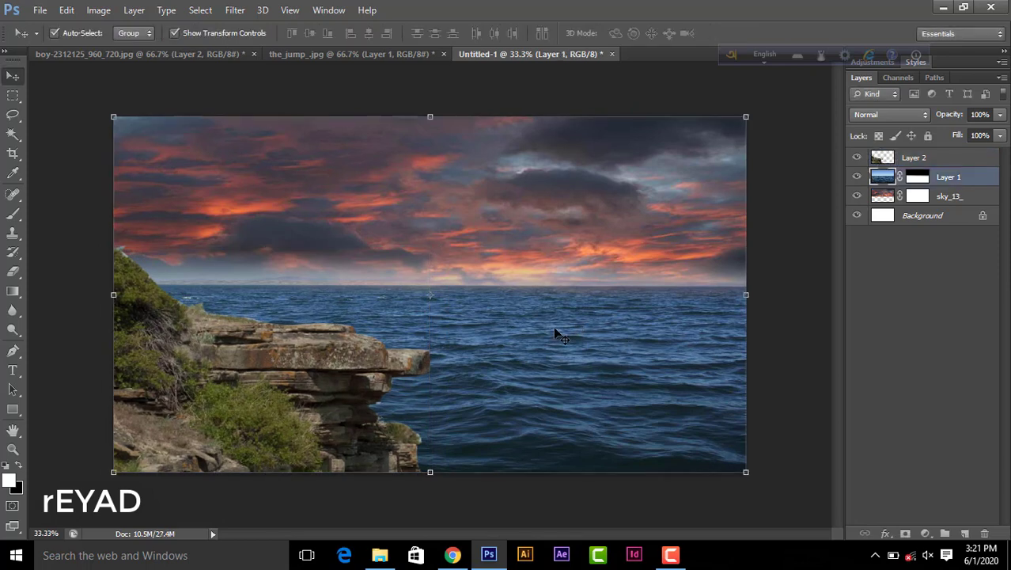
click(449, 171)
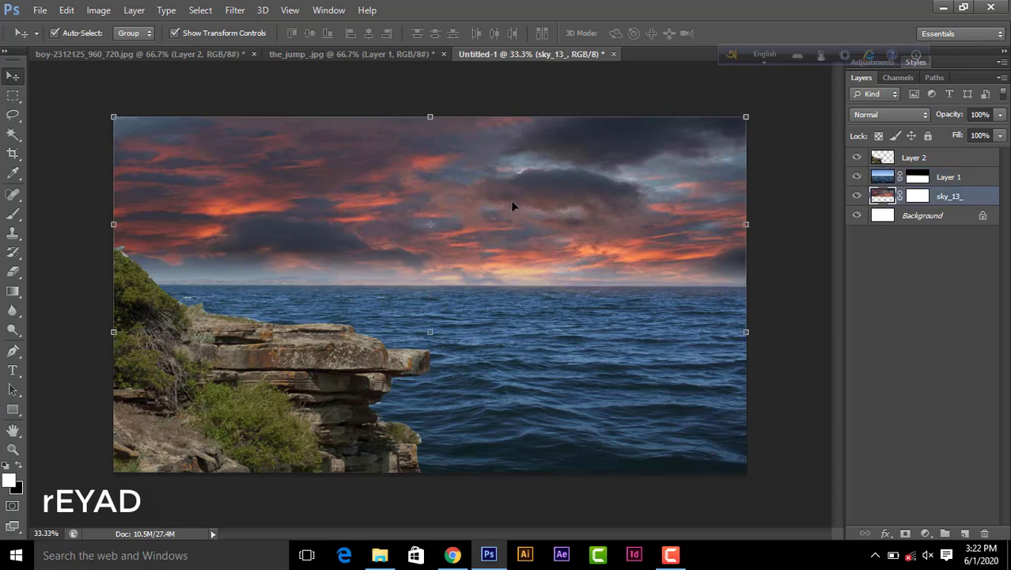
click(917, 196)
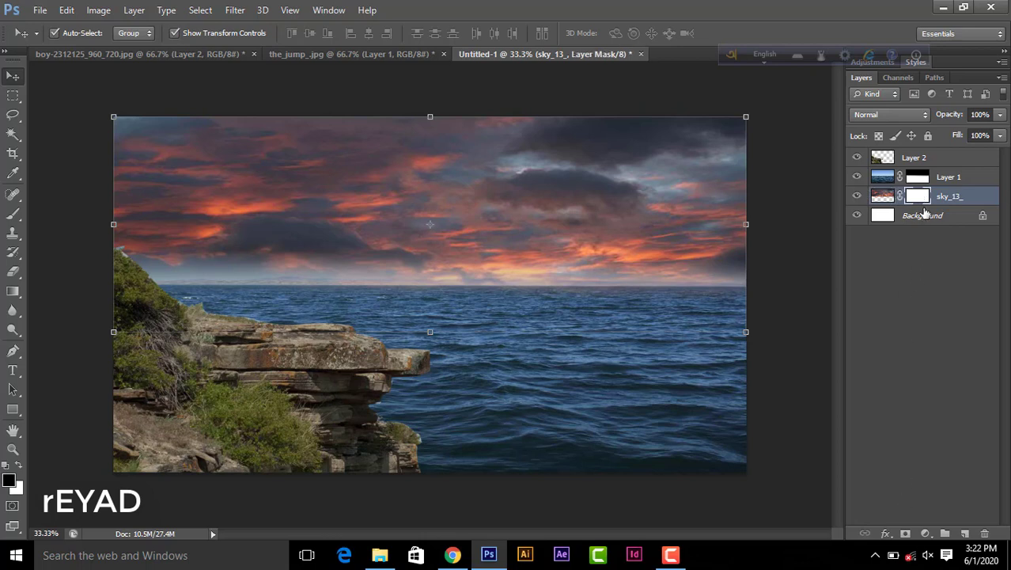
right_click(917, 197)
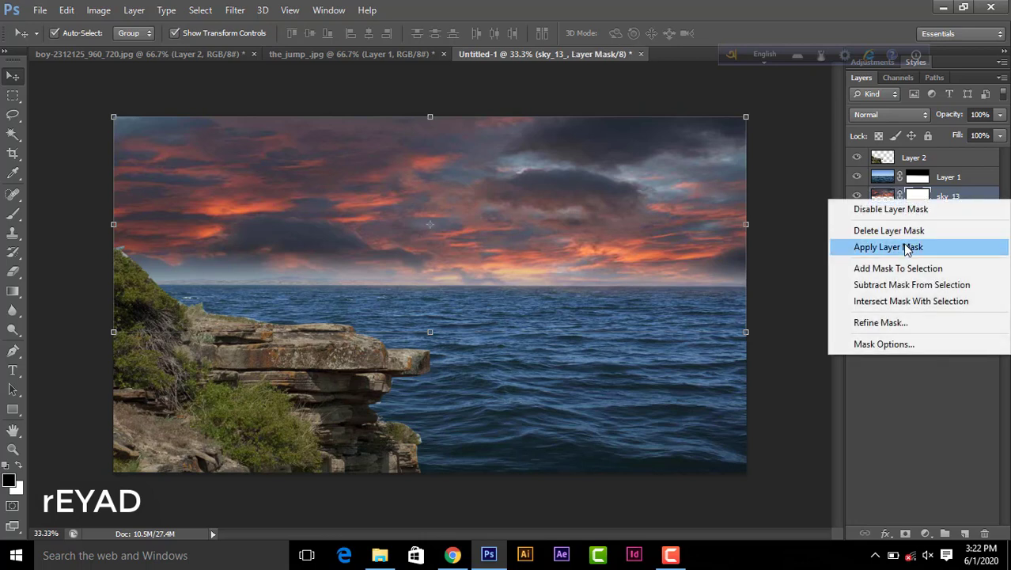
click(908, 248)
click(917, 176)
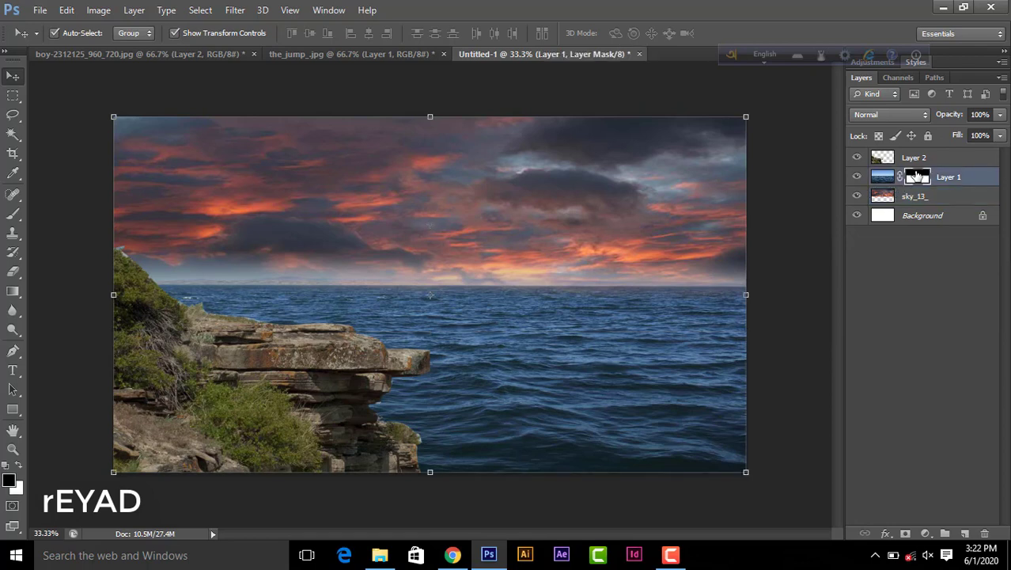
right_click(917, 177)
click(899, 221)
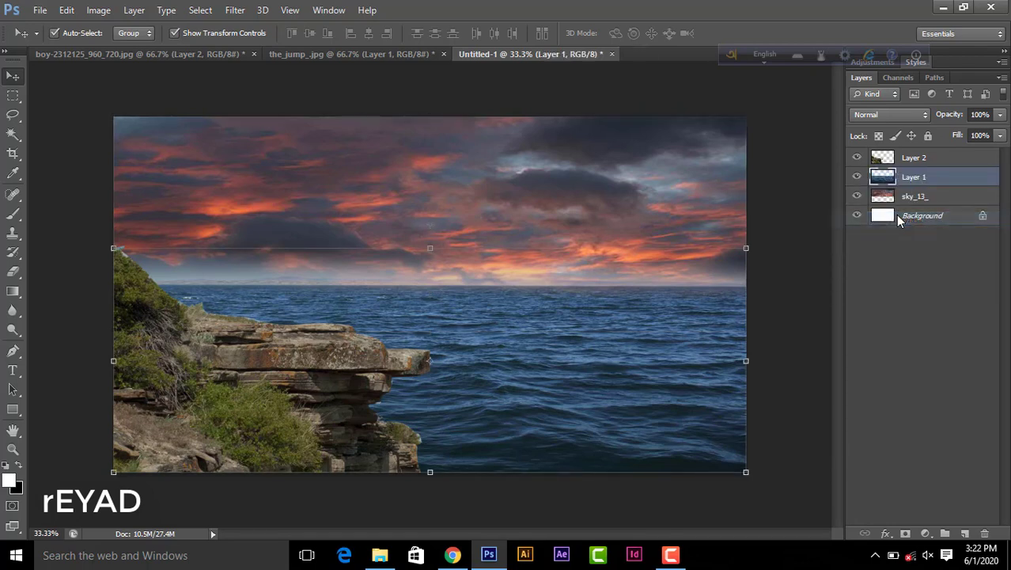
click(908, 158)
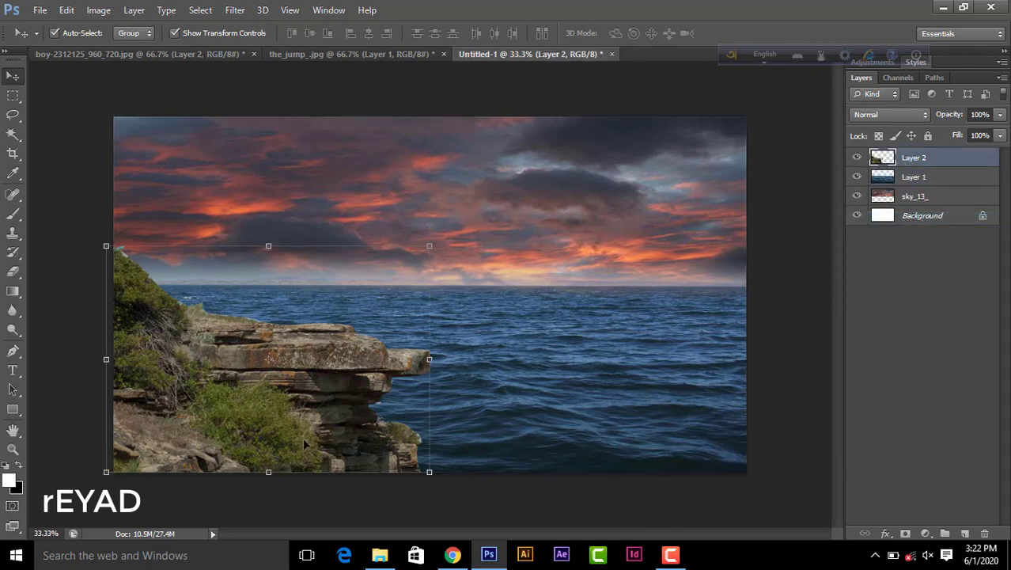
Step: Copy the cut-out boy into Untitled-1, flip him horizontally, and place him on the cliff ledge
click(319, 55)
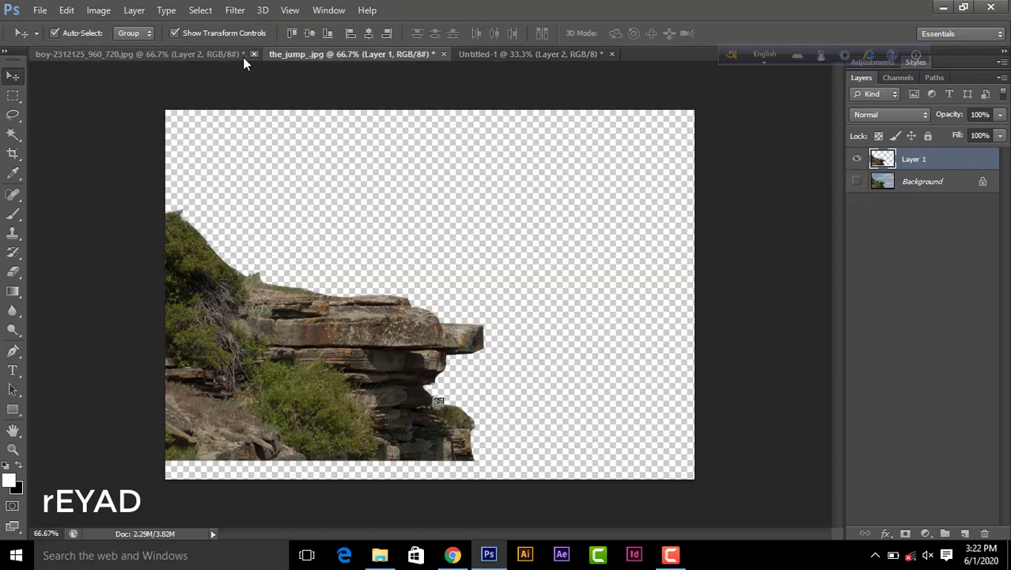
click(231, 59)
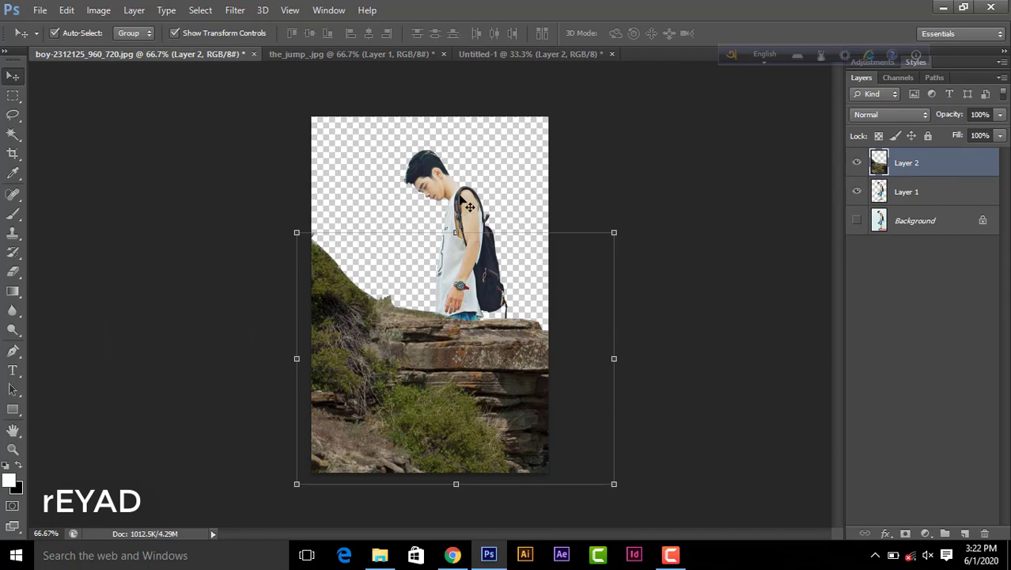
mouse_move(470, 207)
mouse_down()
mouse_move(354, 290)
mouse_move(342, 291)
mouse_move(338, 219)
mouse_up()
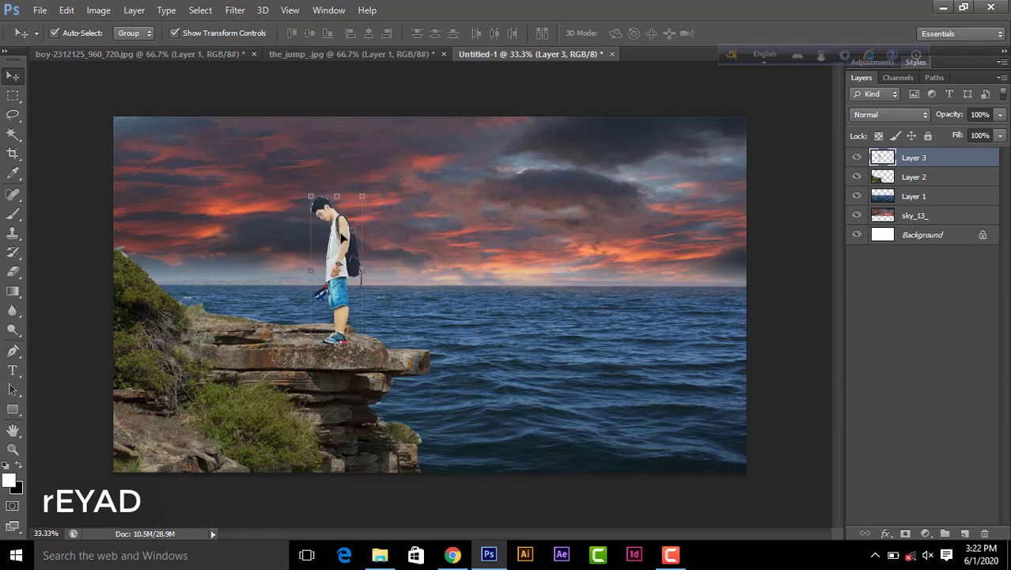
click(67, 9)
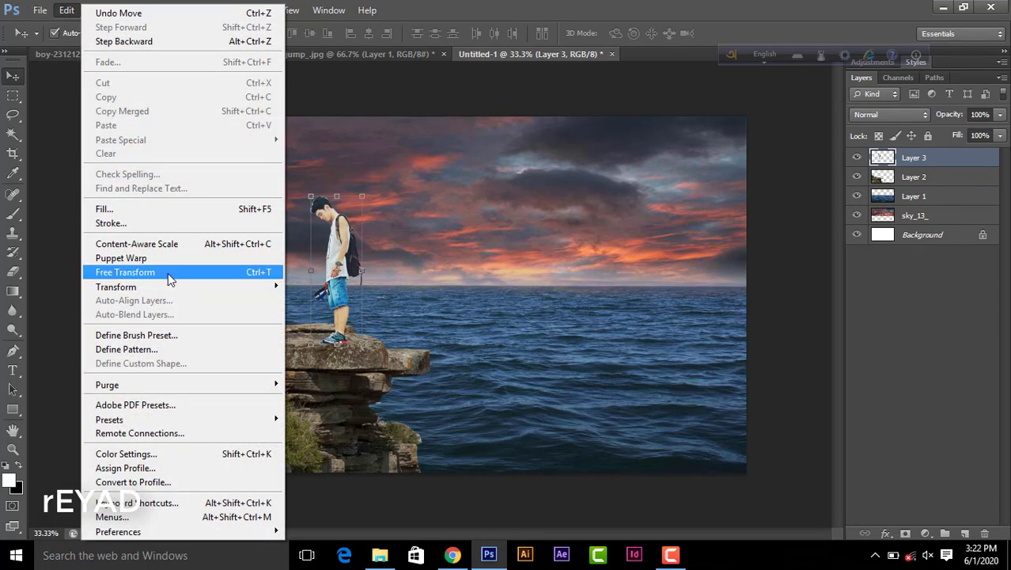
mouse_move(117, 287)
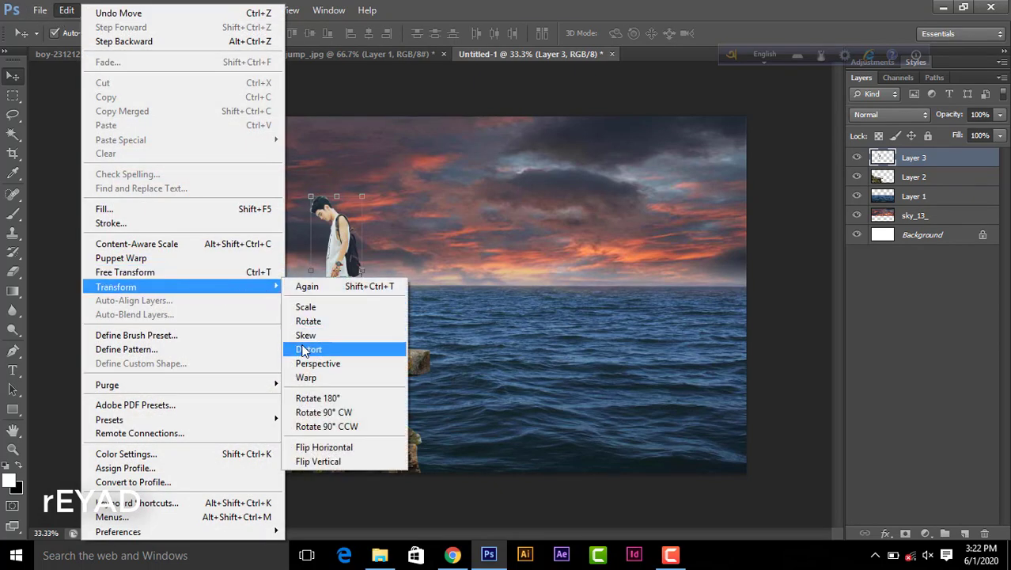
click(330, 446)
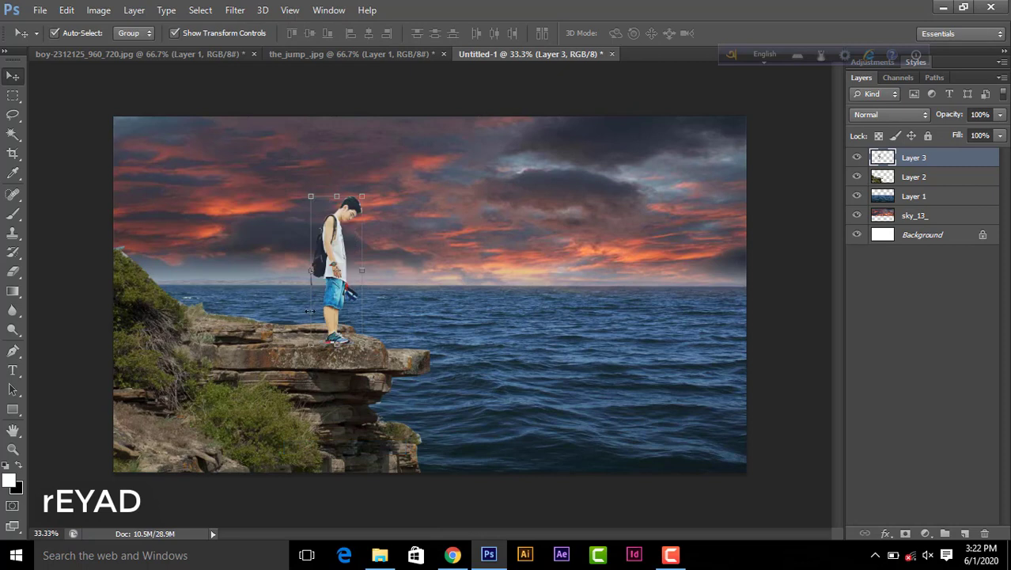
drag(337, 252, 410, 259)
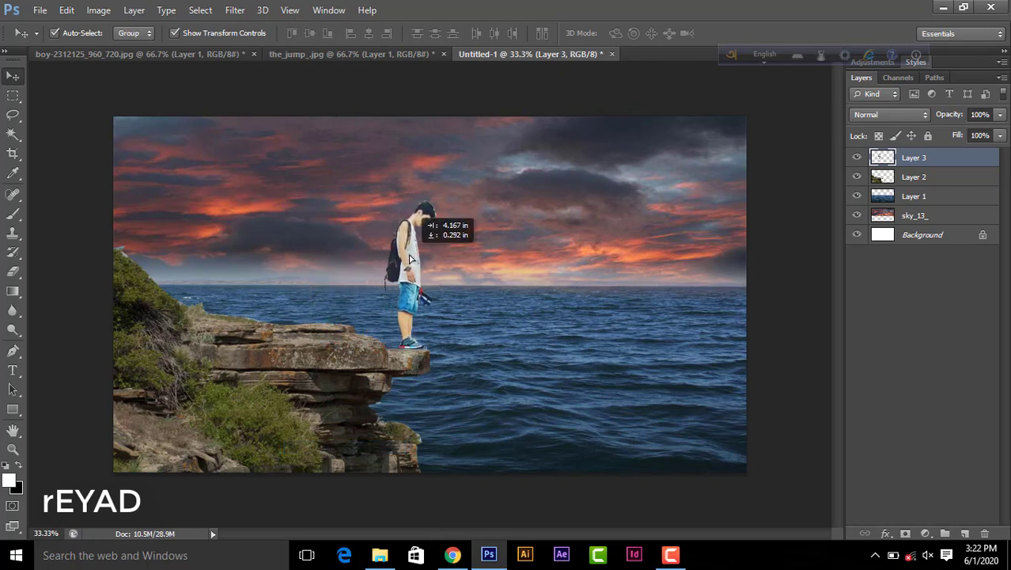
drag(410, 259, 404, 262)
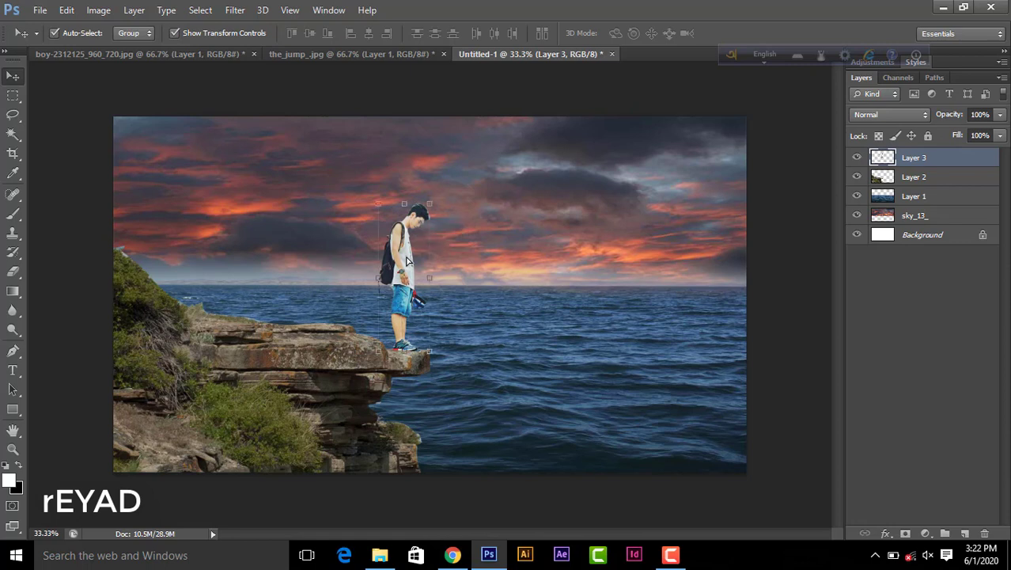
Step: Select the sea, sky_13_, boy and cliff layers in turn, ending on sky_13_
click(488, 270)
click(488, 212)
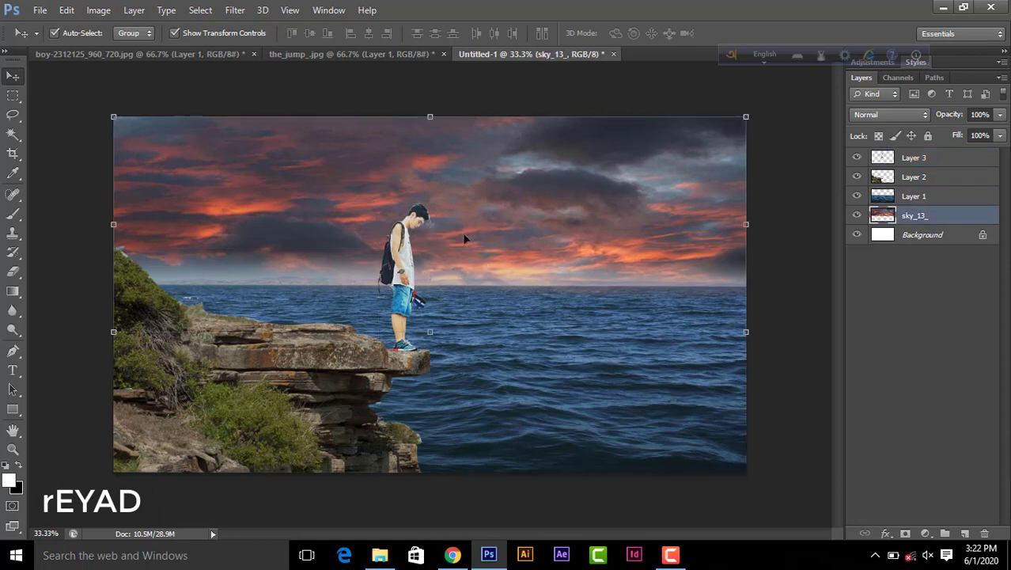
click(400, 248)
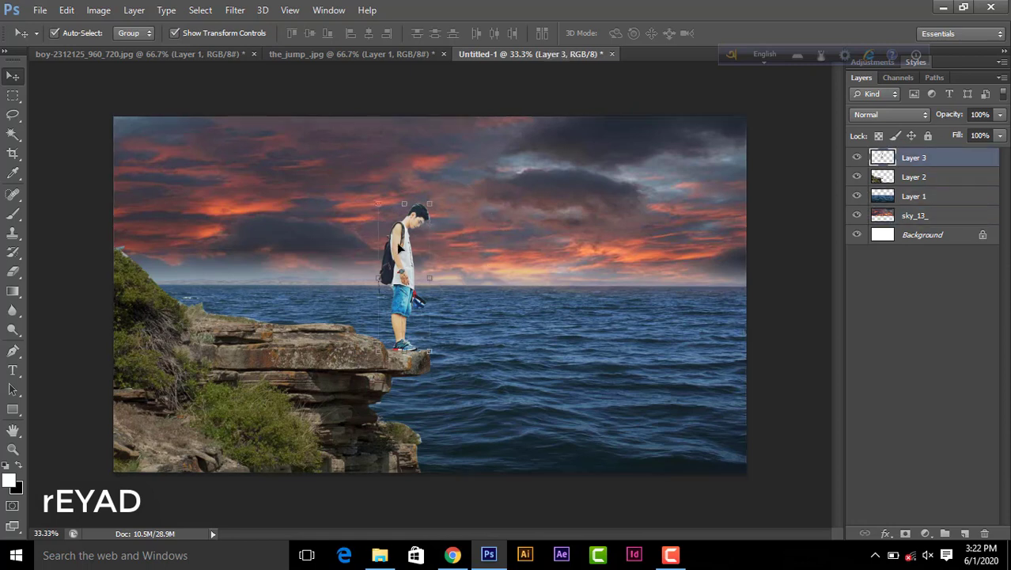
click(558, 181)
click(291, 361)
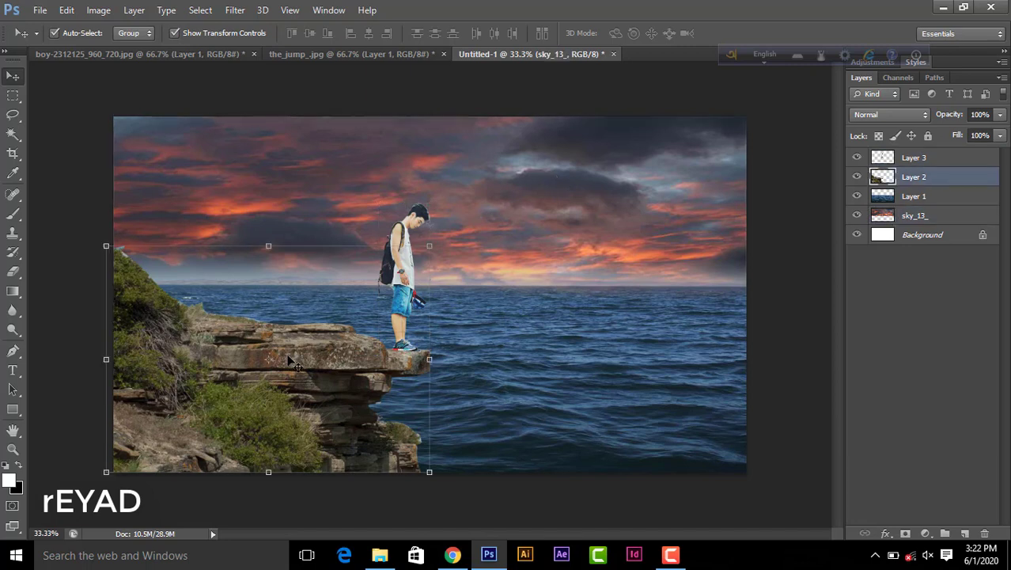
click(623, 334)
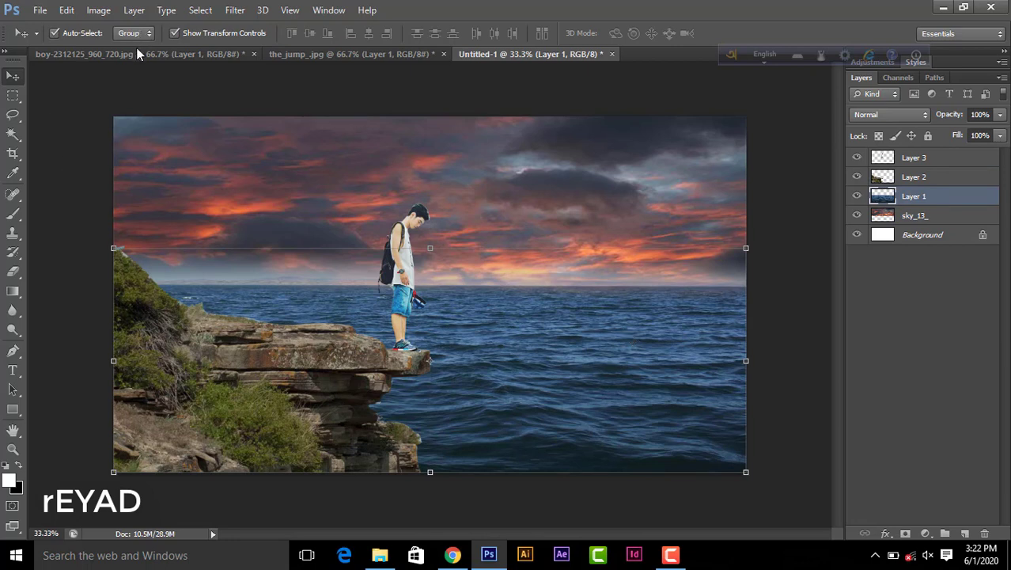
click(564, 159)
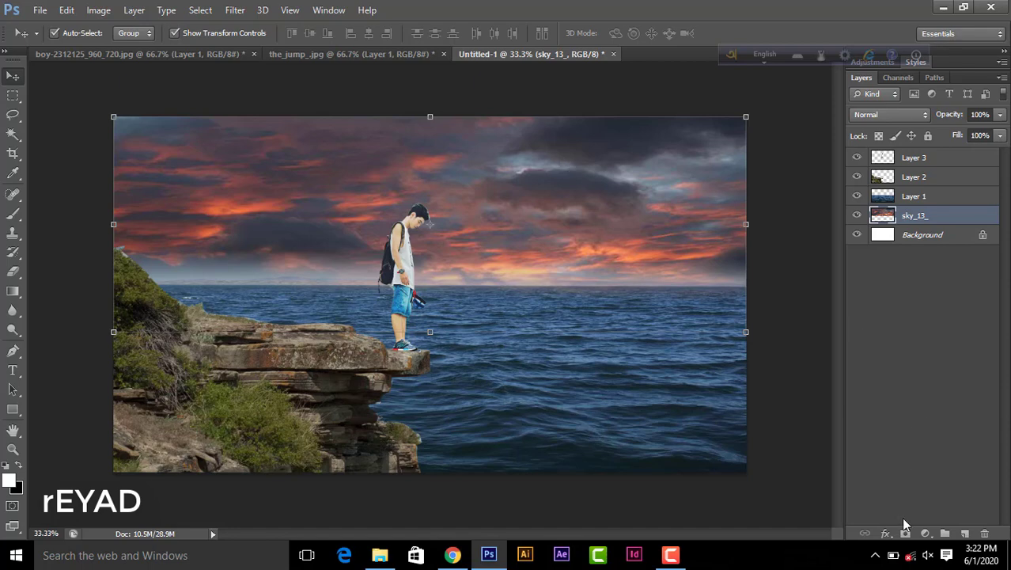
Step: Add a Levels adjustment above the sky with lowered output highlights to darken it
click(924, 533)
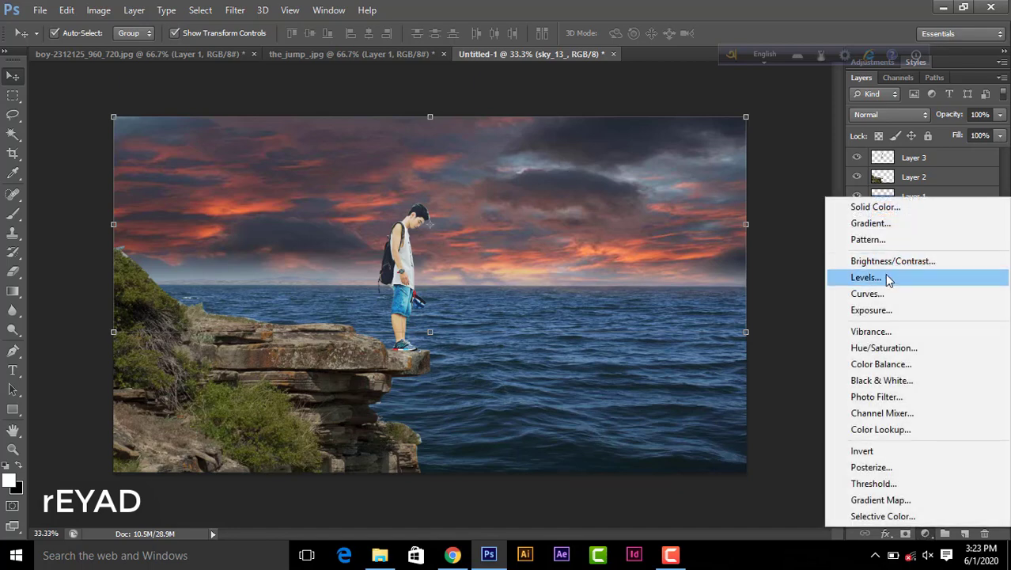
click(866, 277)
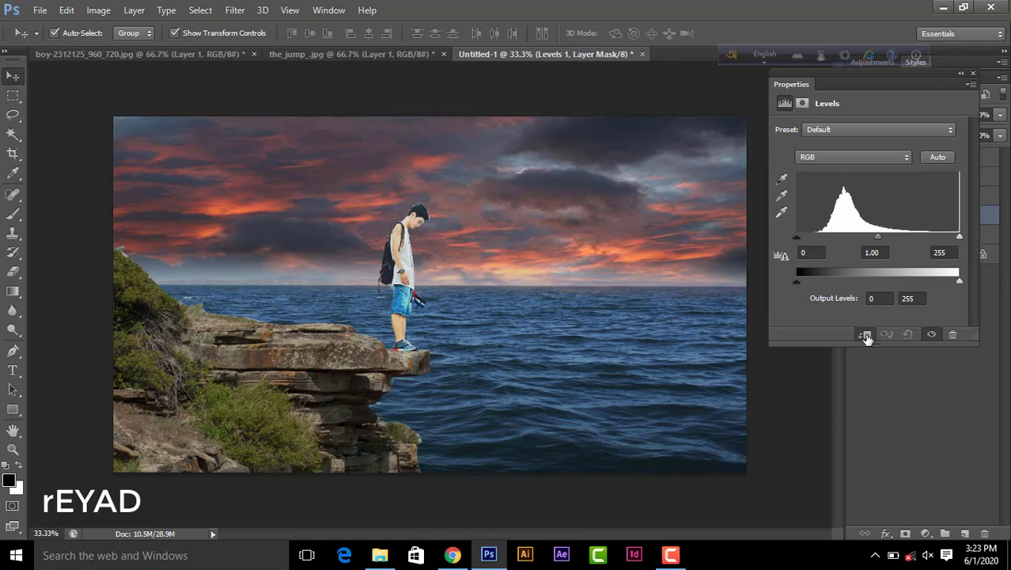
drag(956, 282, 939, 283)
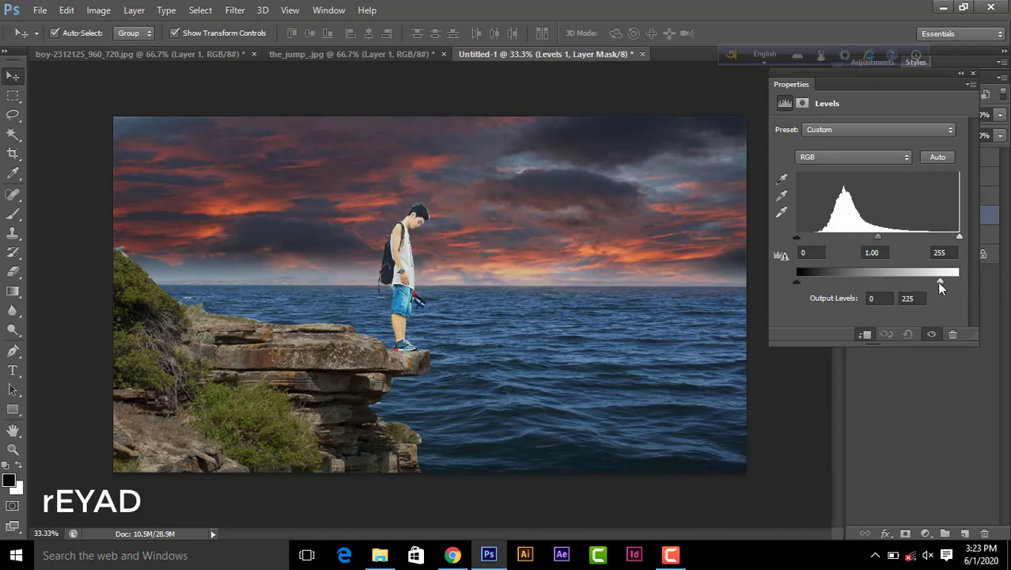
click(973, 73)
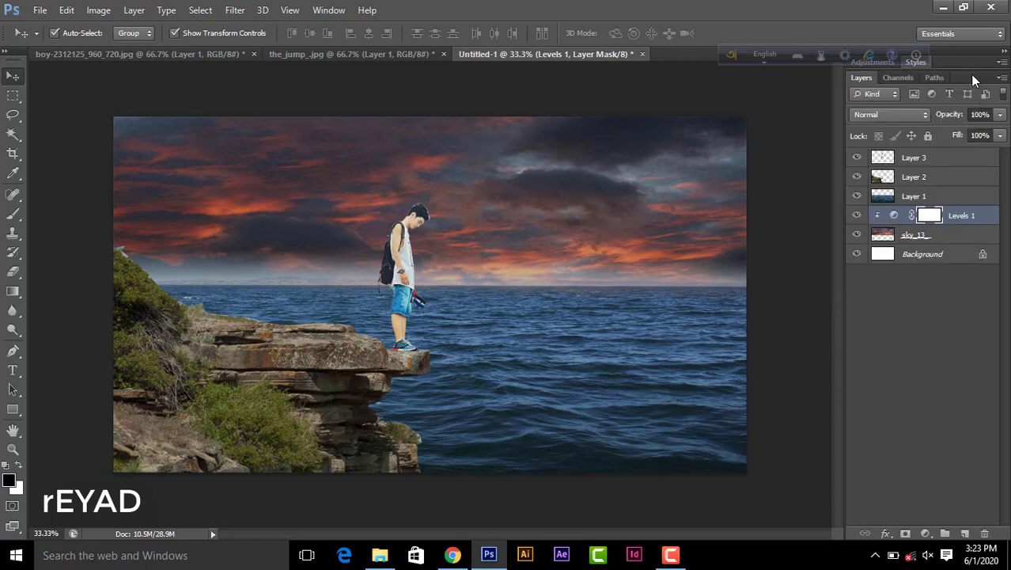
Step: Add a second Levels adjustment clipped to the sea layer, lowering its output highlights
click(916, 196)
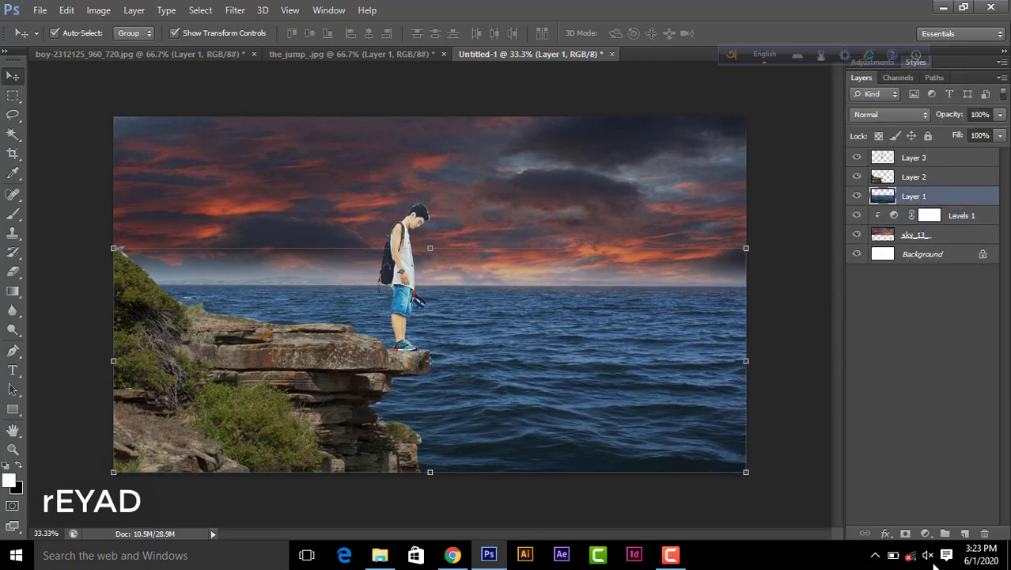
click(925, 534)
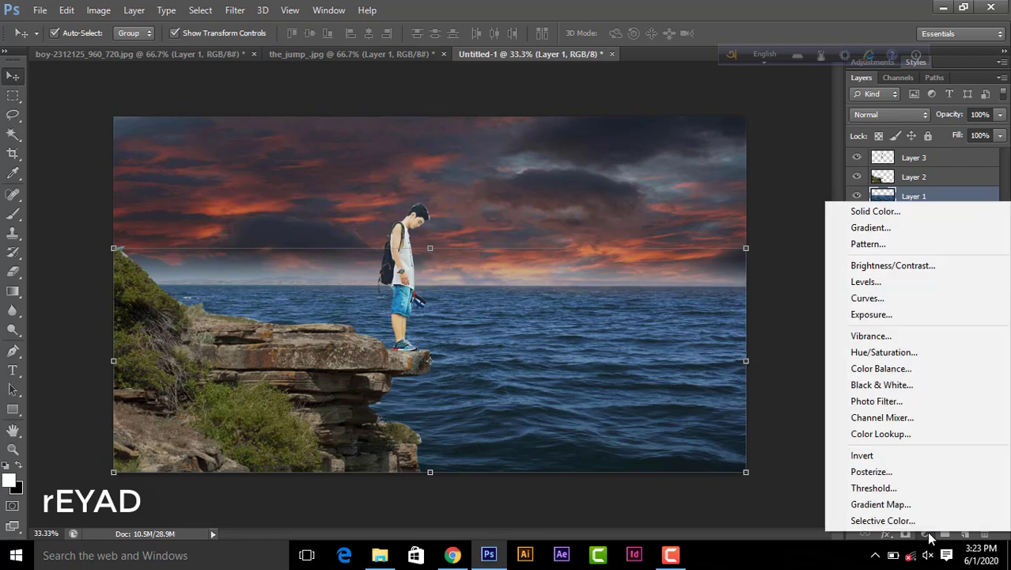
click(886, 282)
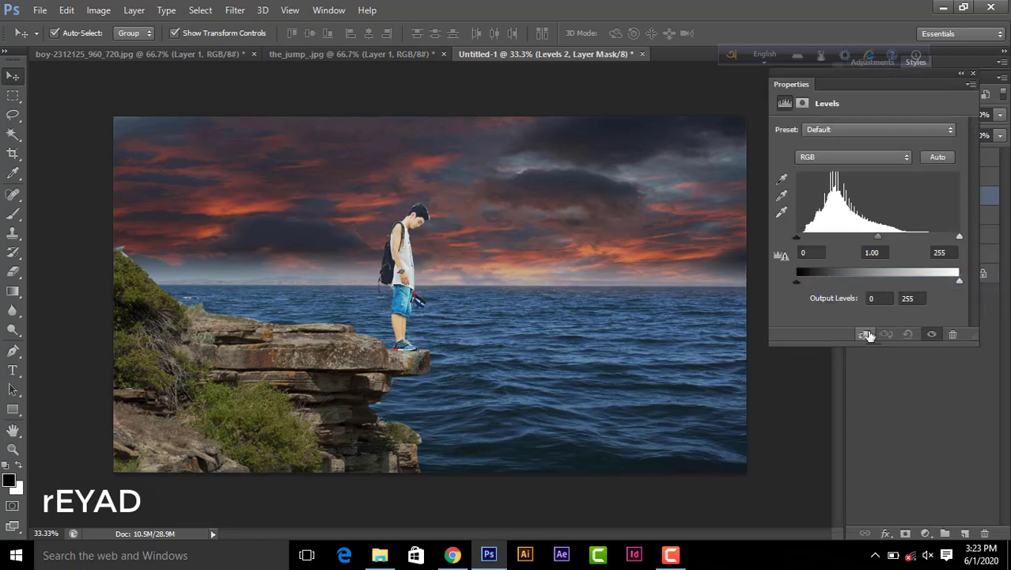
click(867, 334)
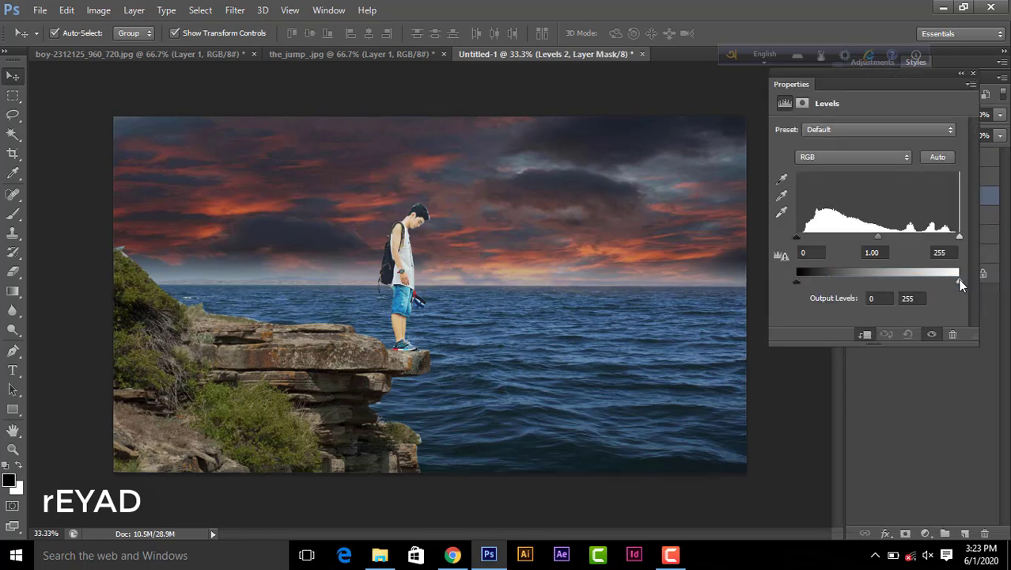
drag(959, 279, 934, 280)
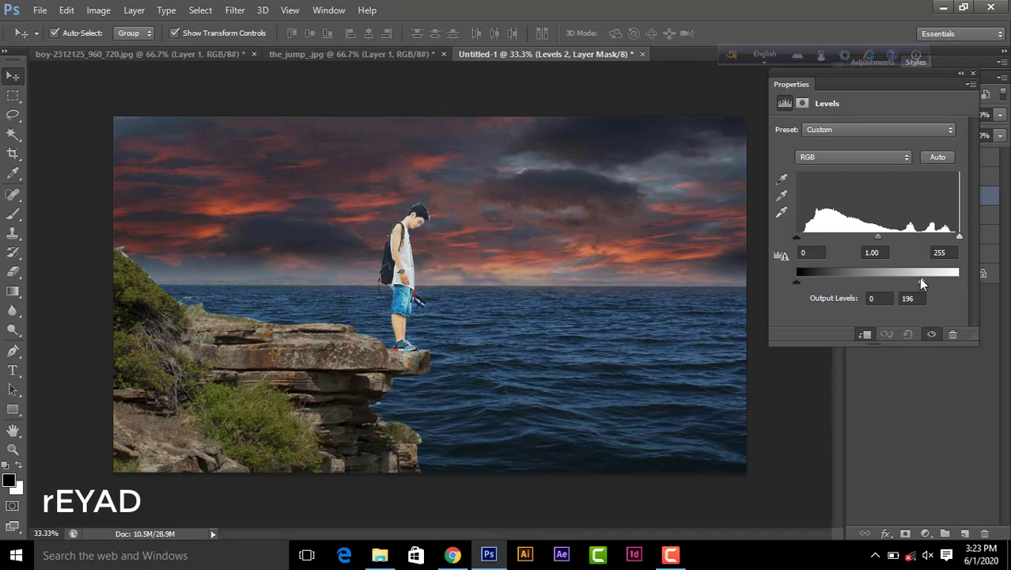
click(974, 72)
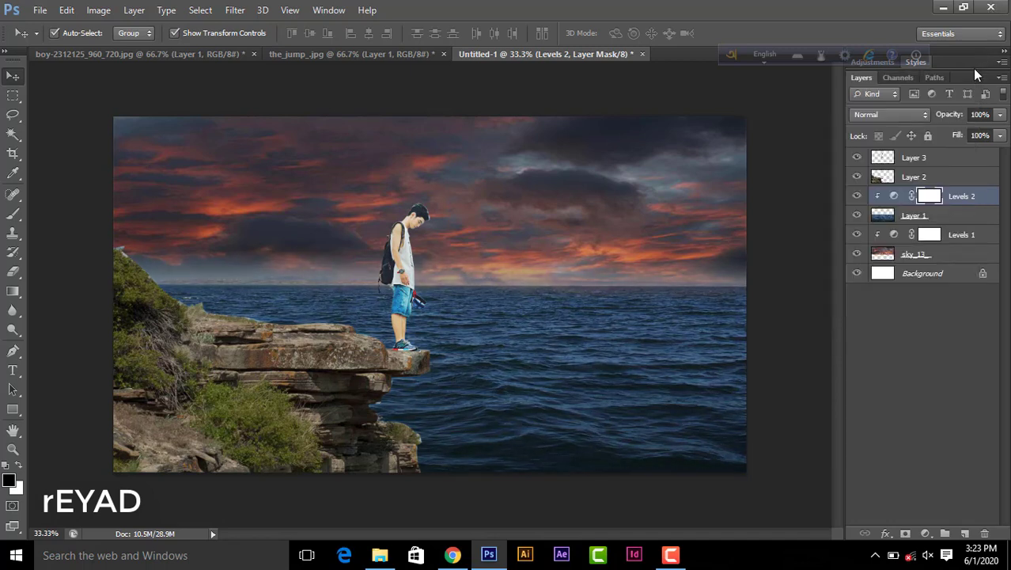
Step: Add a Levels adjustment clipped to the cliff layer, lowering its output white to 122
click(191, 382)
key(x)
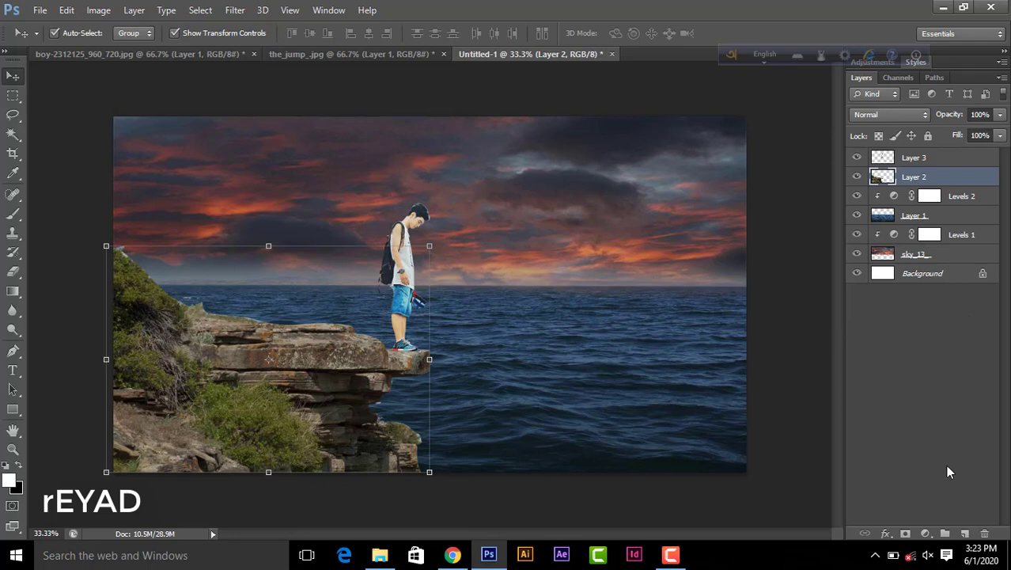
click(925, 533)
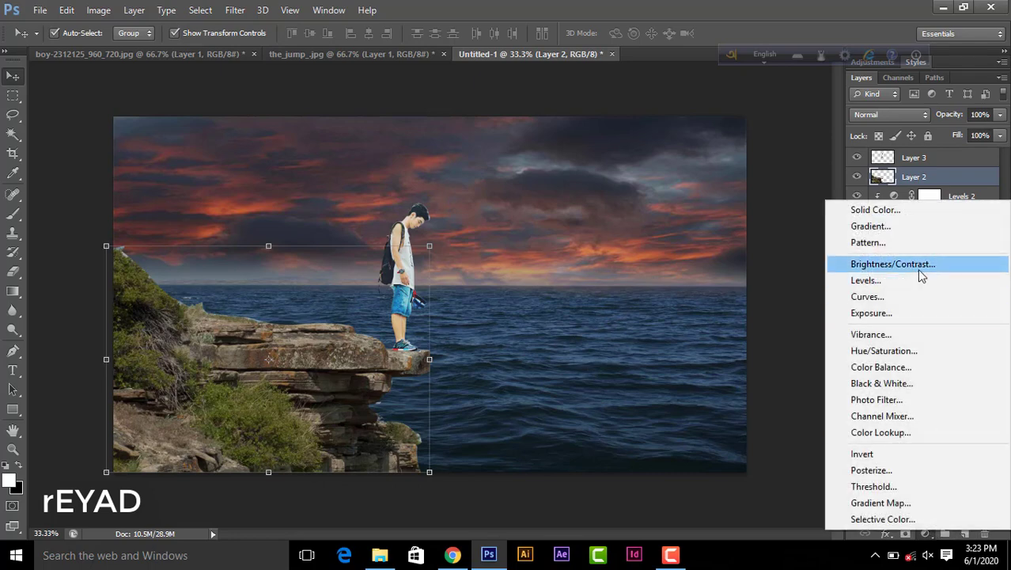
click(914, 281)
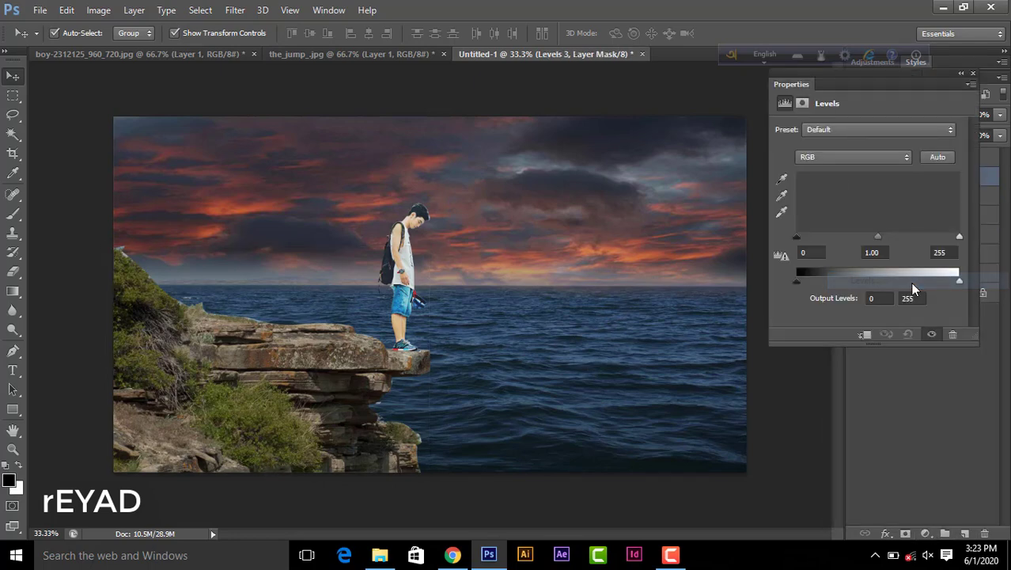
click(866, 335)
drag(959, 282, 909, 282)
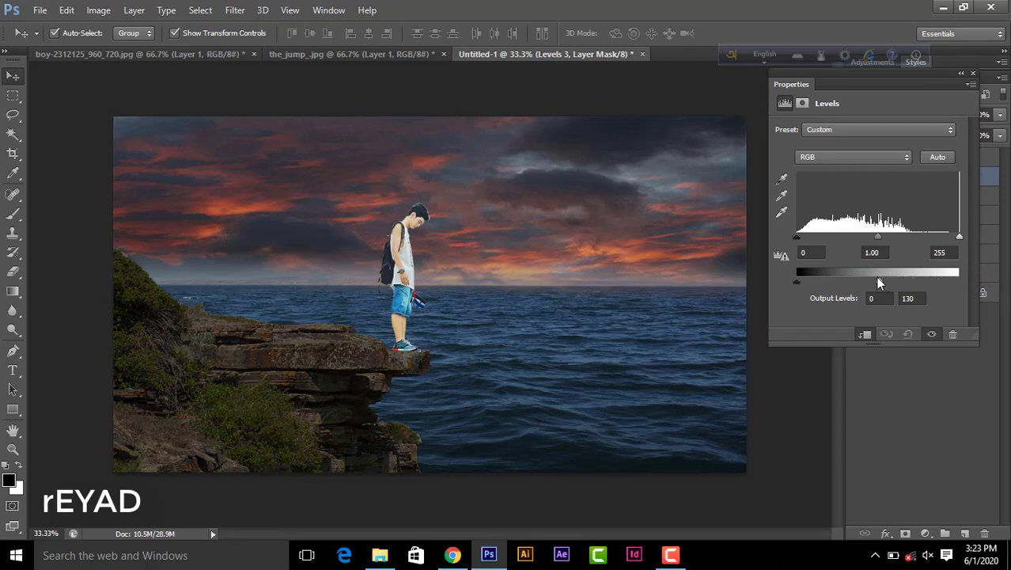
click(970, 72)
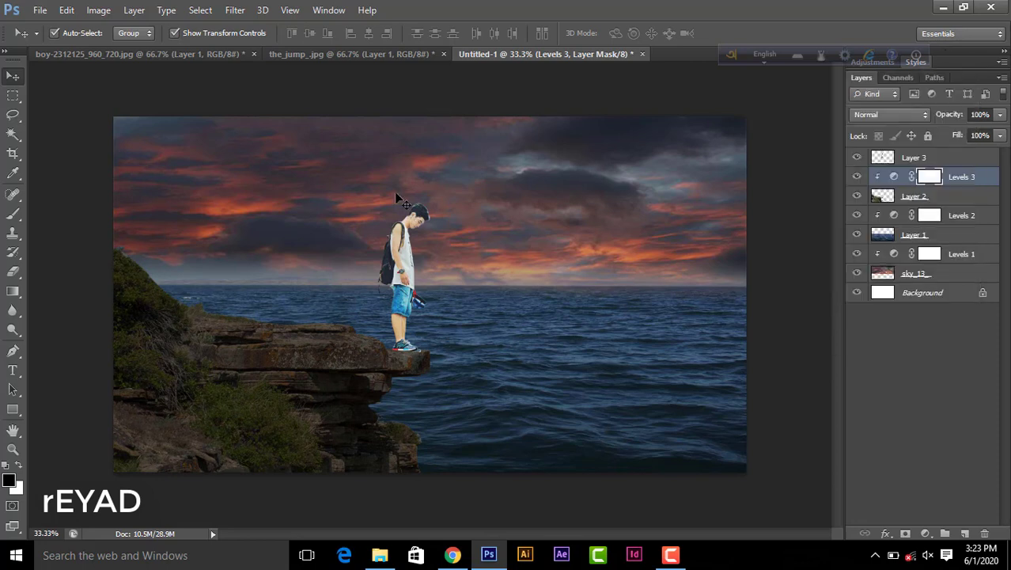
click(395, 194)
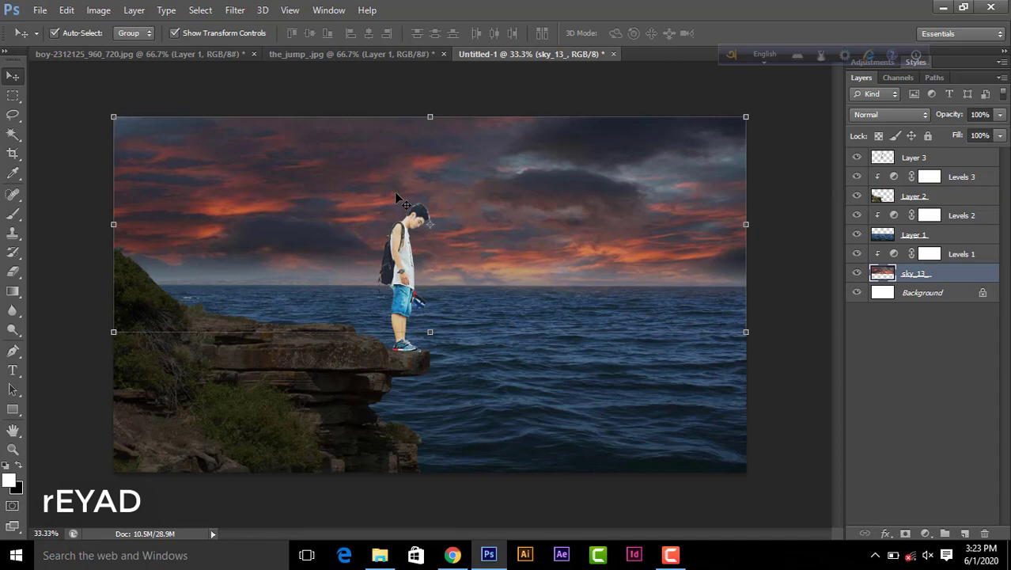
Step: Try Color Dodge and Color Burn blend modes on sky_13_, then reset it to Normal
click(868, 116)
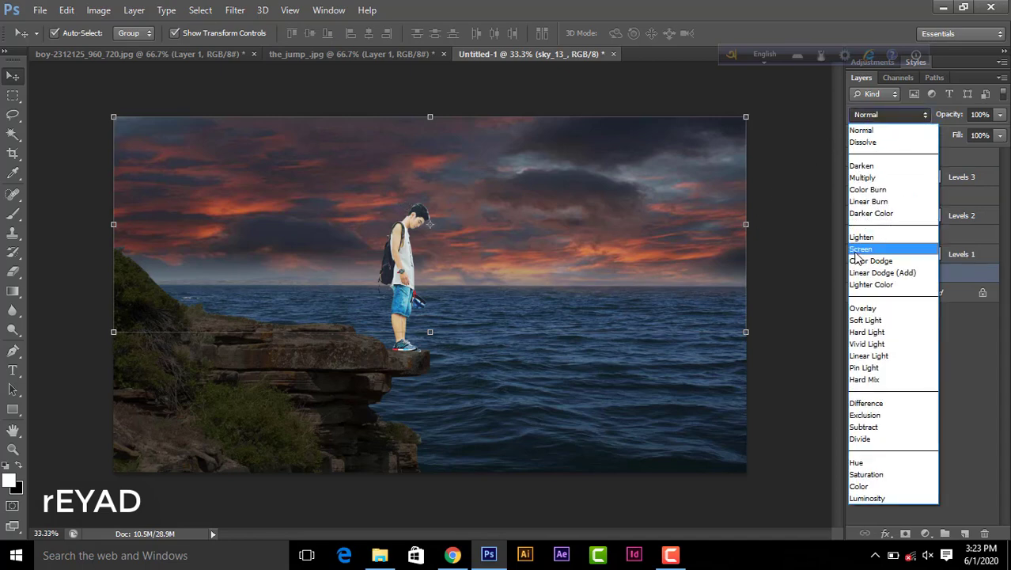
click(860, 258)
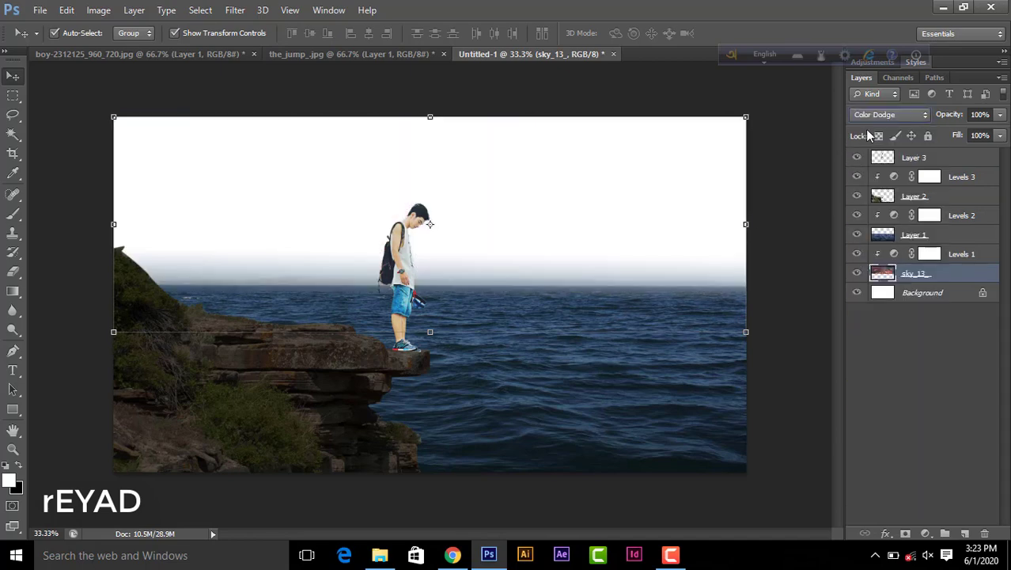
click(871, 118)
click(866, 193)
click(879, 119)
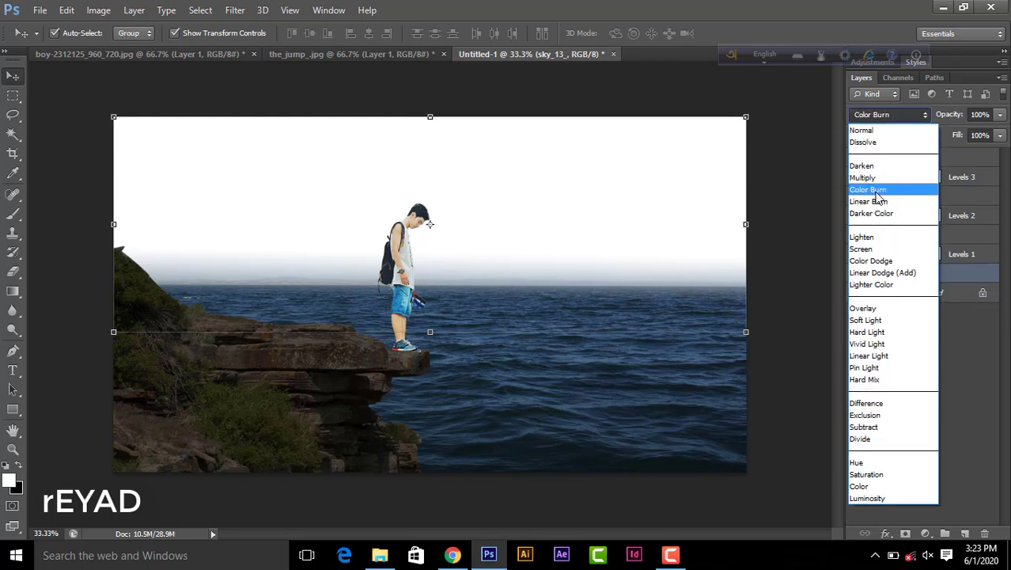
click(879, 196)
click(877, 117)
click(864, 132)
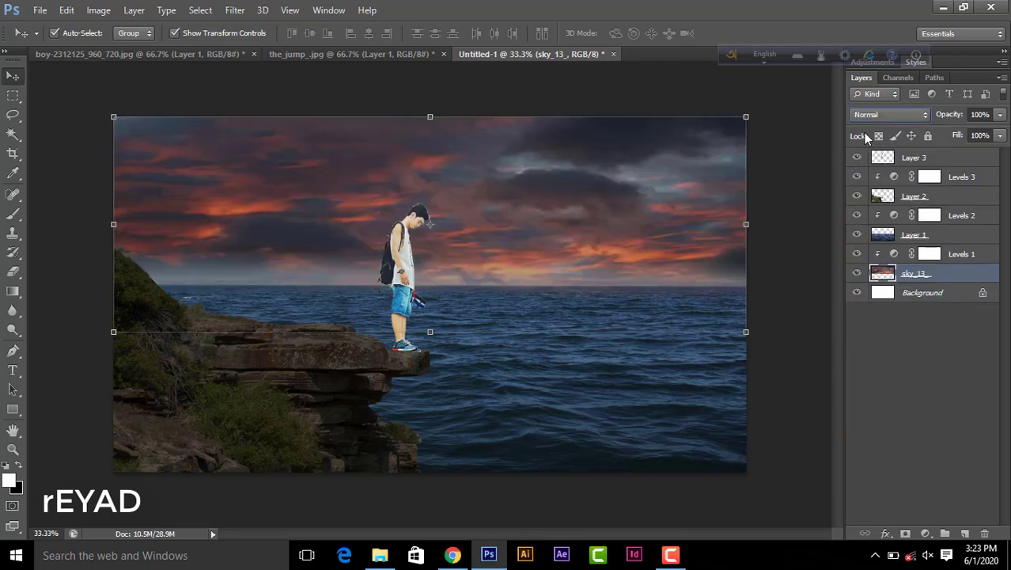
Step: With Layer 2 selected, drag the bike_png image from the source folder into the composite
click(644, 322)
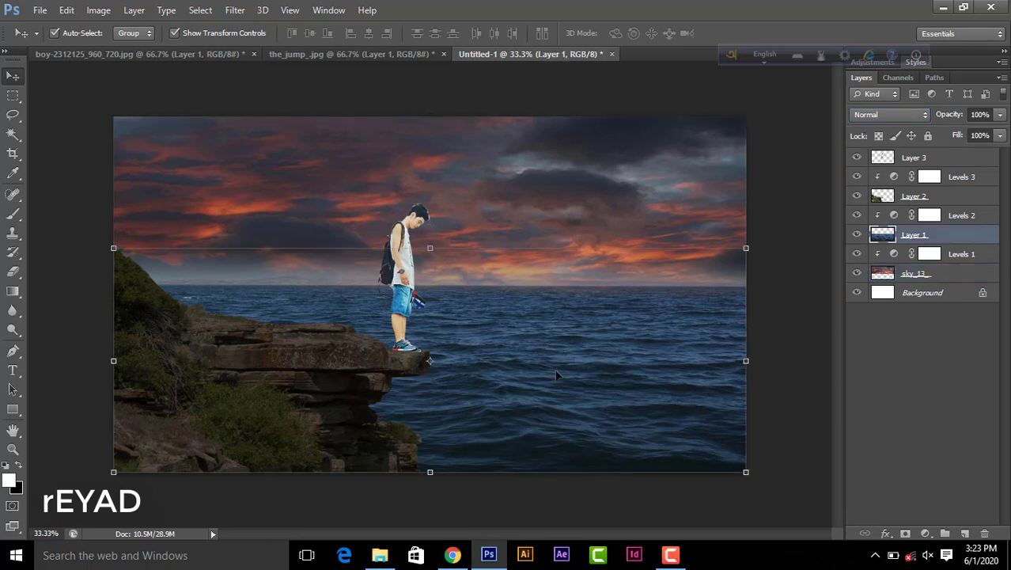
click(773, 303)
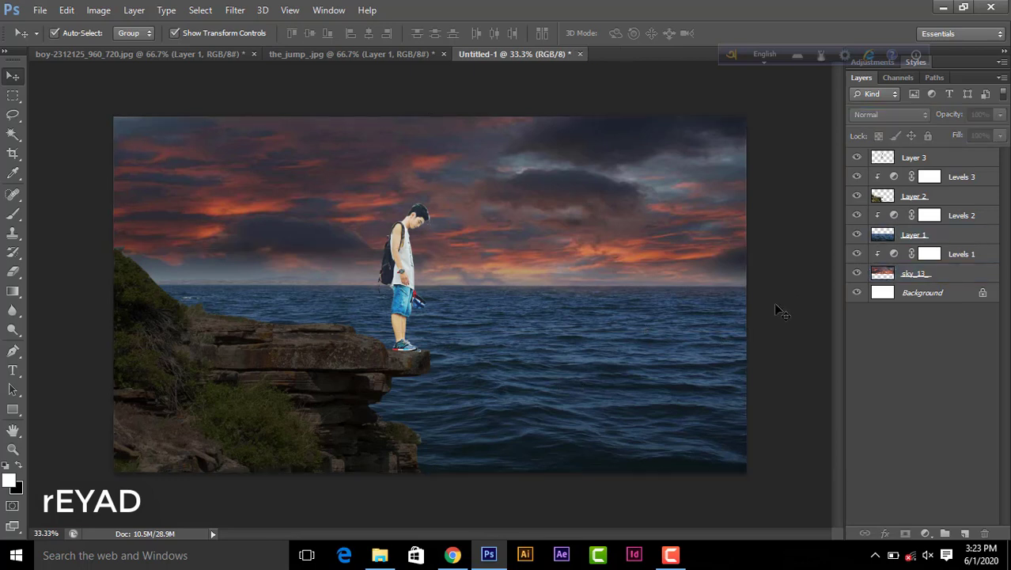
click(284, 351)
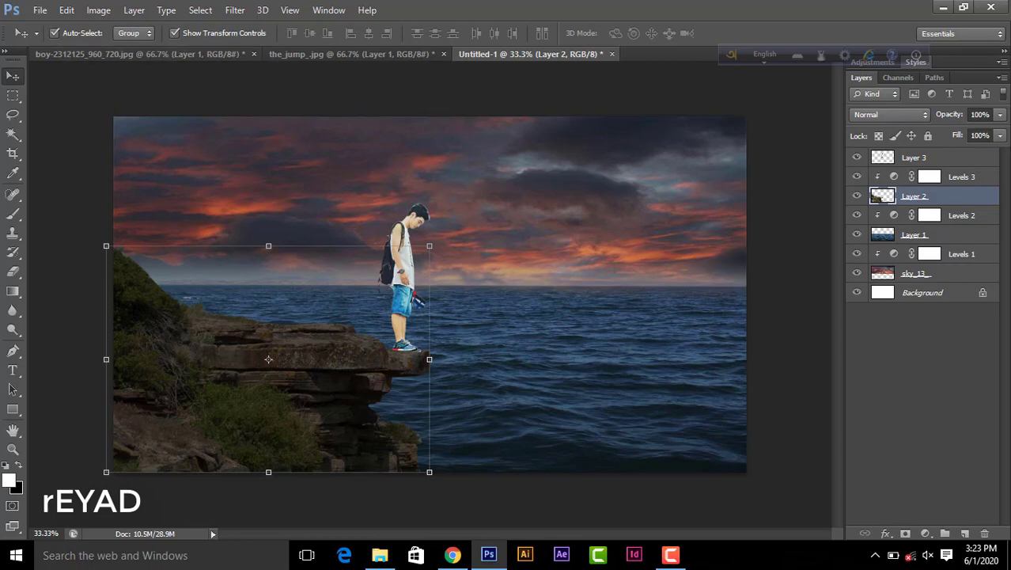
click(944, 8)
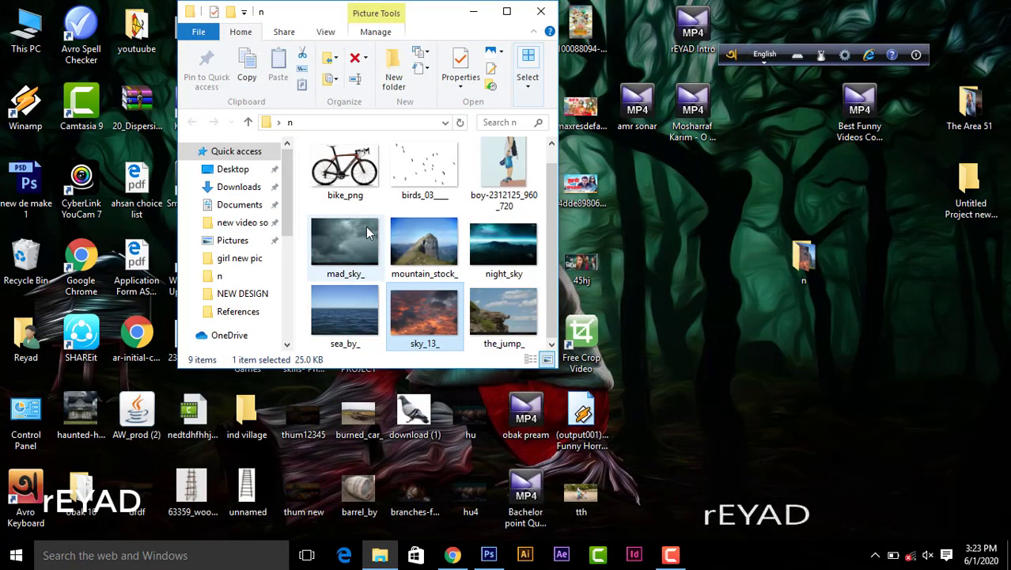
drag(420, 345, 271, 215)
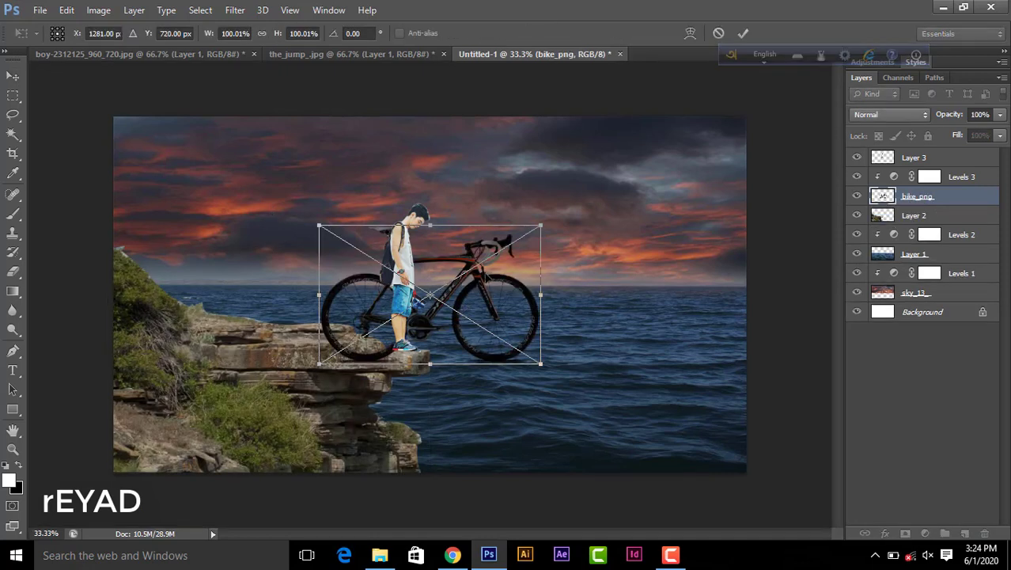
Step: Commit bike_png, move it to the top of the layer stack, and scale it down over the cliff
key(Return)
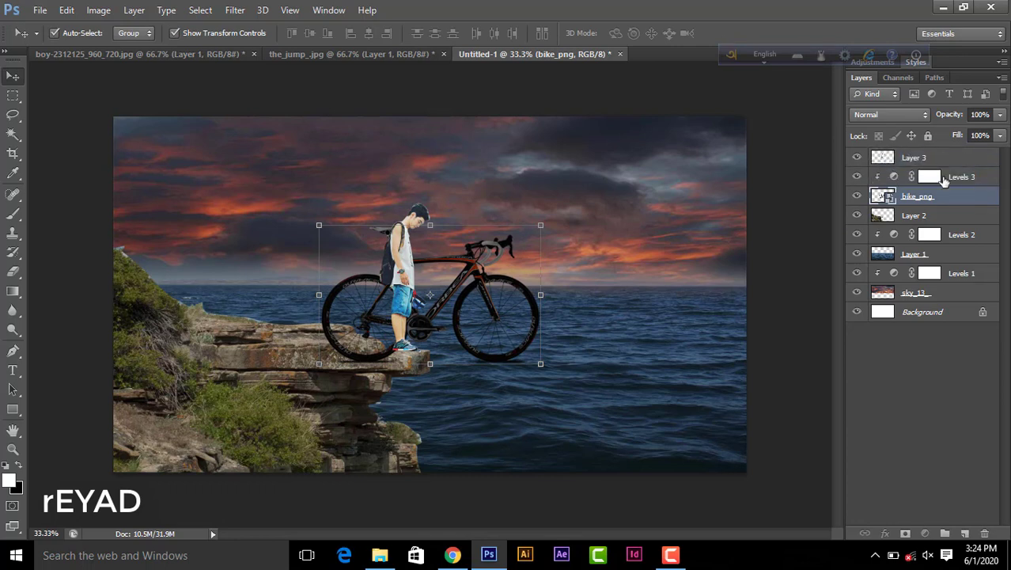
drag(938, 198, 939, 152)
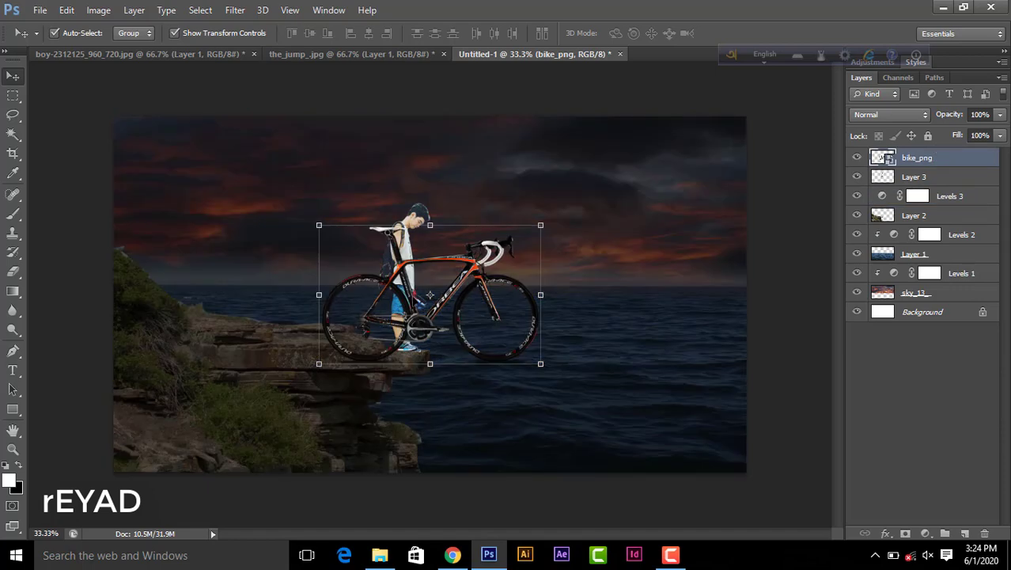
mouse_move(412, 336)
mouse_down()
mouse_move(271, 305)
mouse_move(271, 316)
mouse_up()
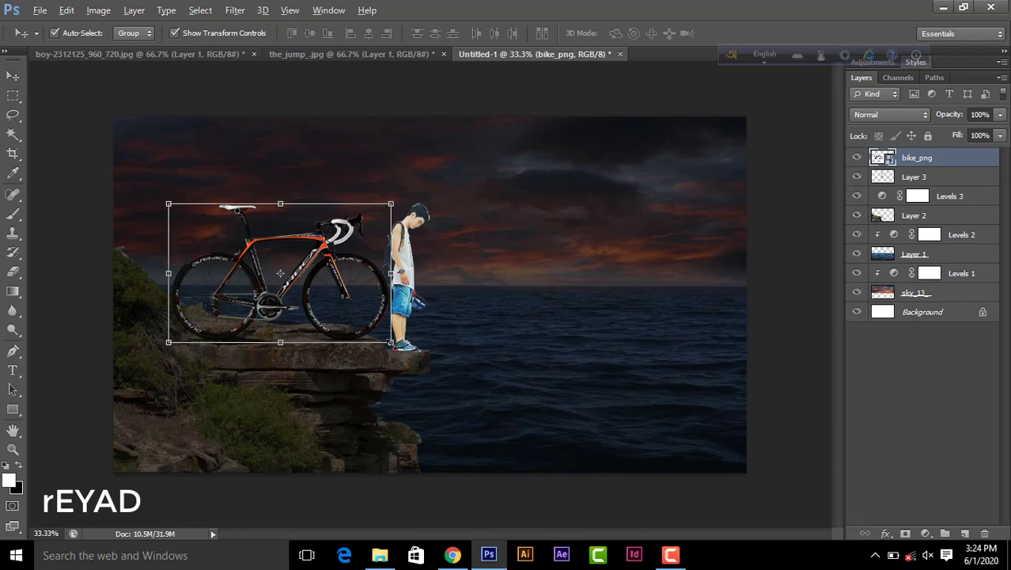
mouse_move(390, 341)
mouse_down()
mouse_move(371, 339)
mouse_move(392, 340)
mouse_up()
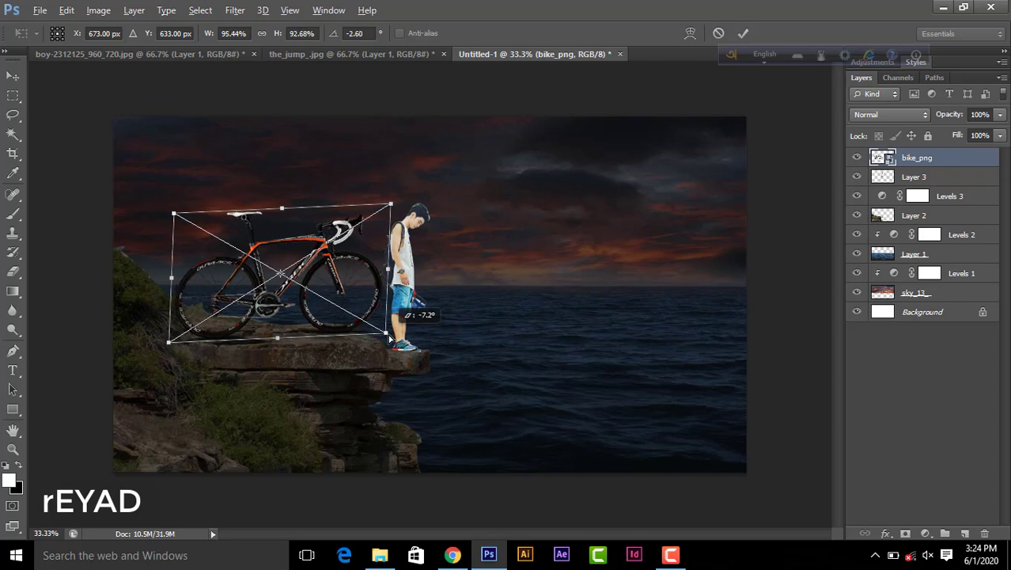
key(Return)
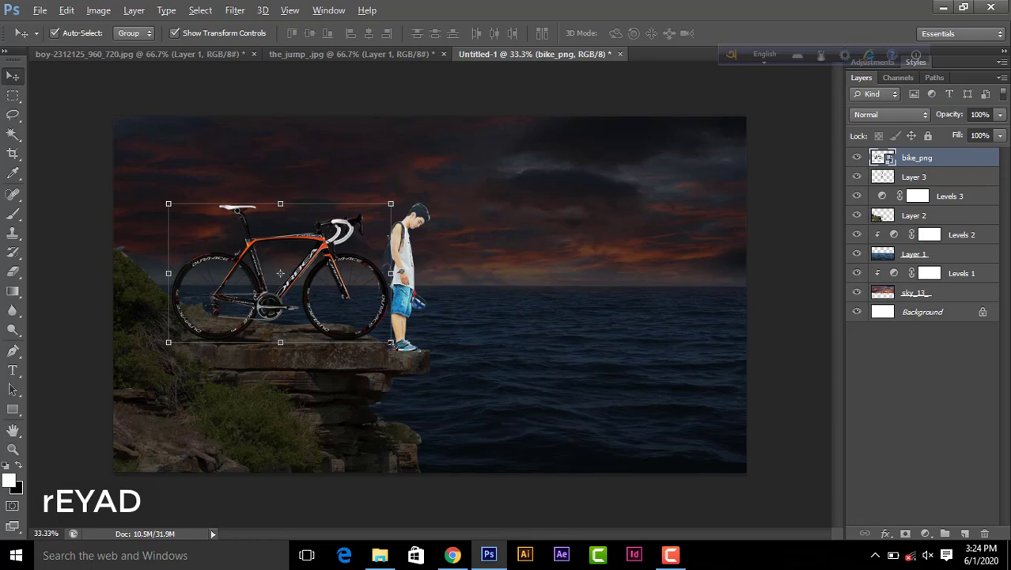
drag(391, 342, 346, 329)
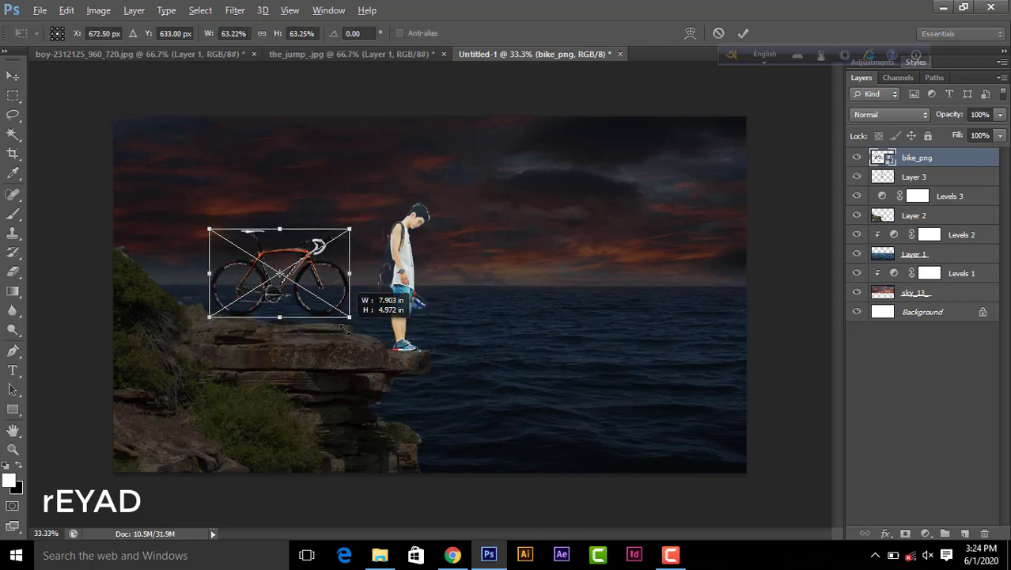
key(Return)
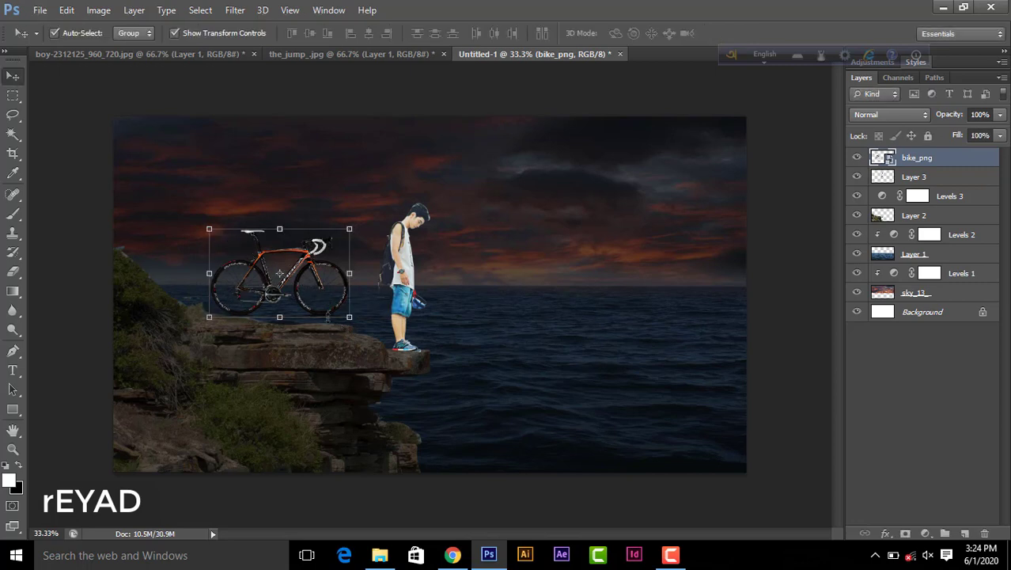
Step: Position the bicycle level on the cliff edge beside the boy and open bike_png's blending options
drag(273, 295, 252, 310)
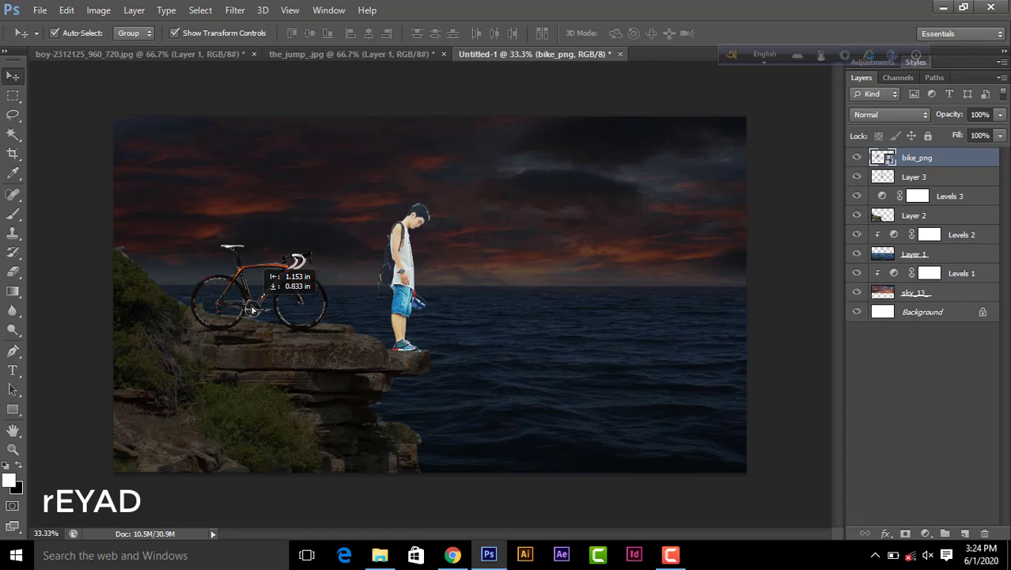
drag(252, 309, 252, 300)
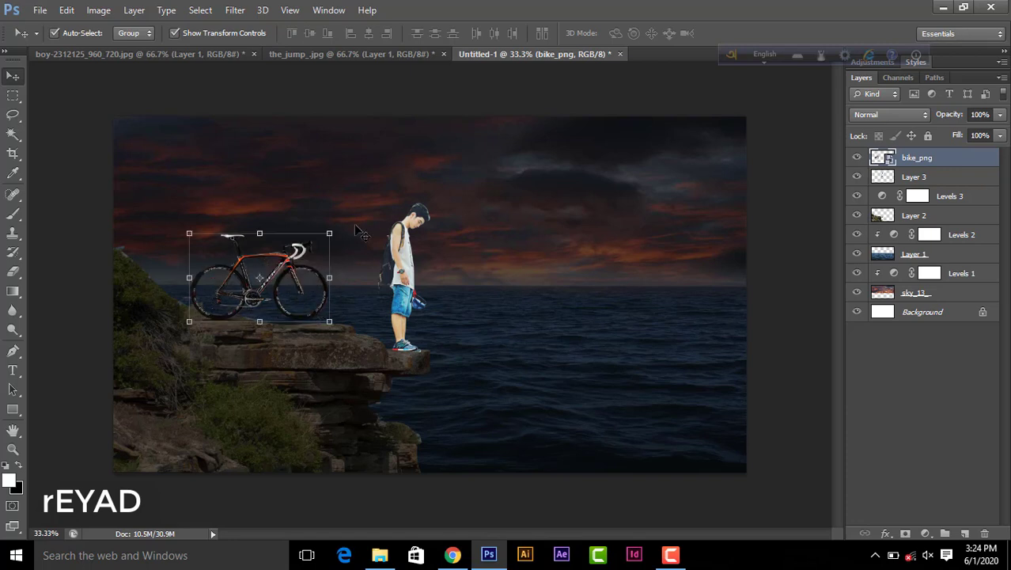
drag(343, 218, 351, 224)
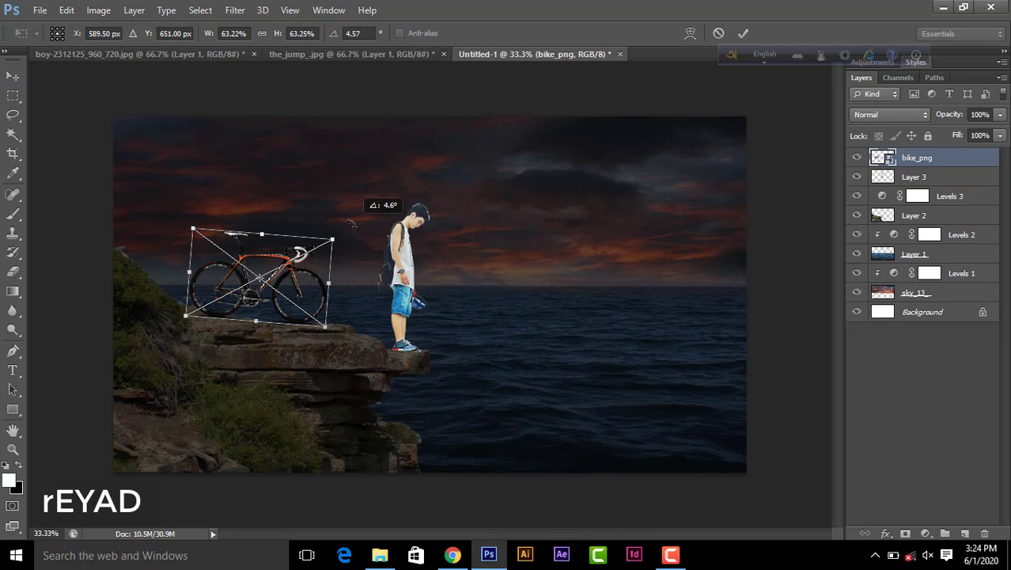
key(Escape)
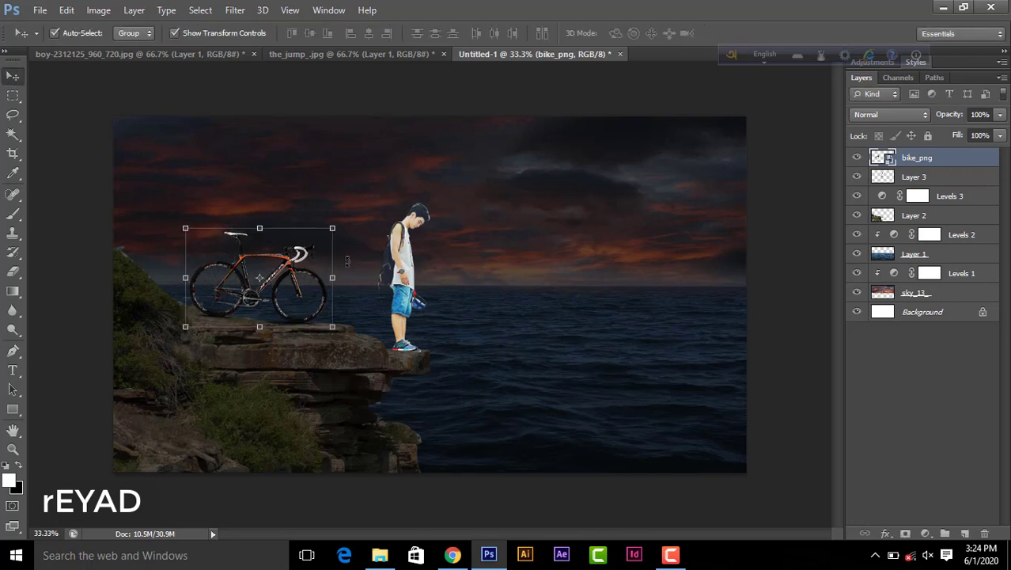
drag(286, 238, 286, 243)
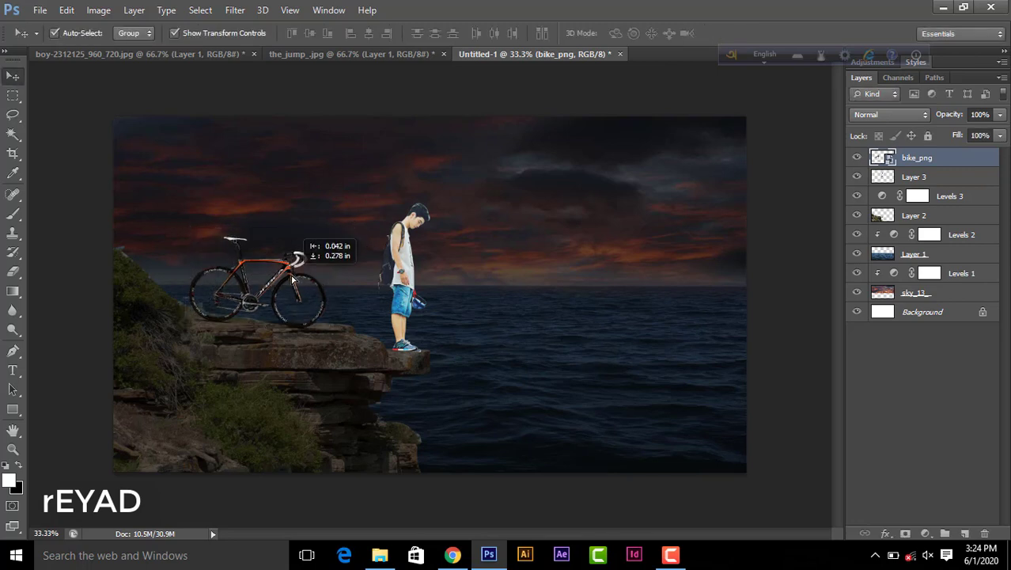
click(734, 121)
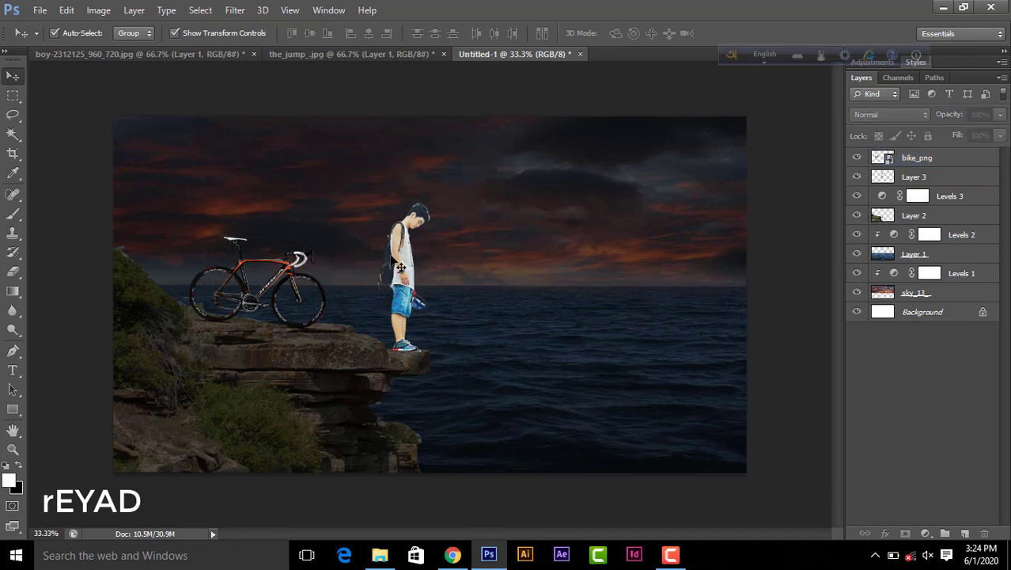
click(645, 212)
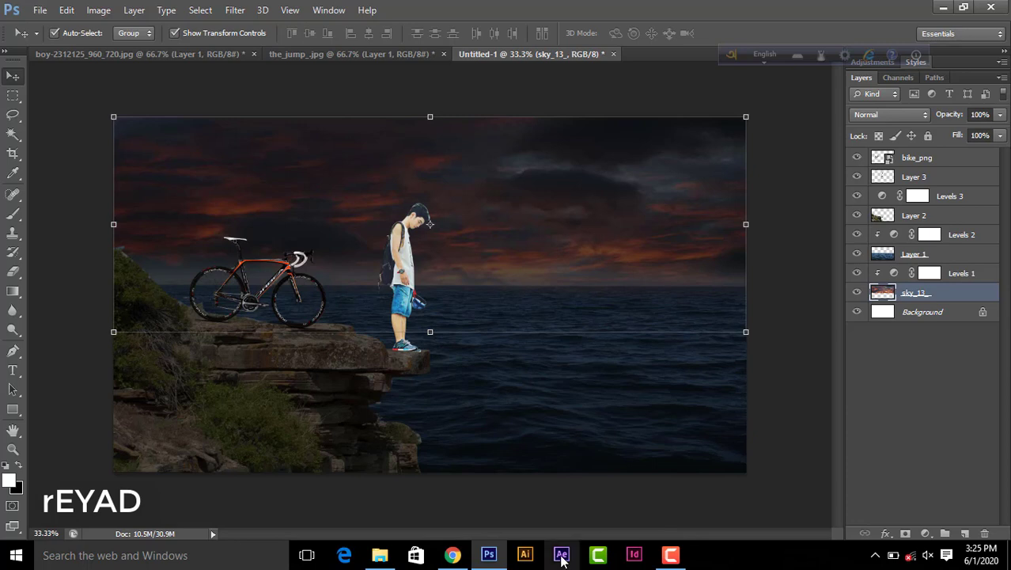
click(588, 440)
click(671, 555)
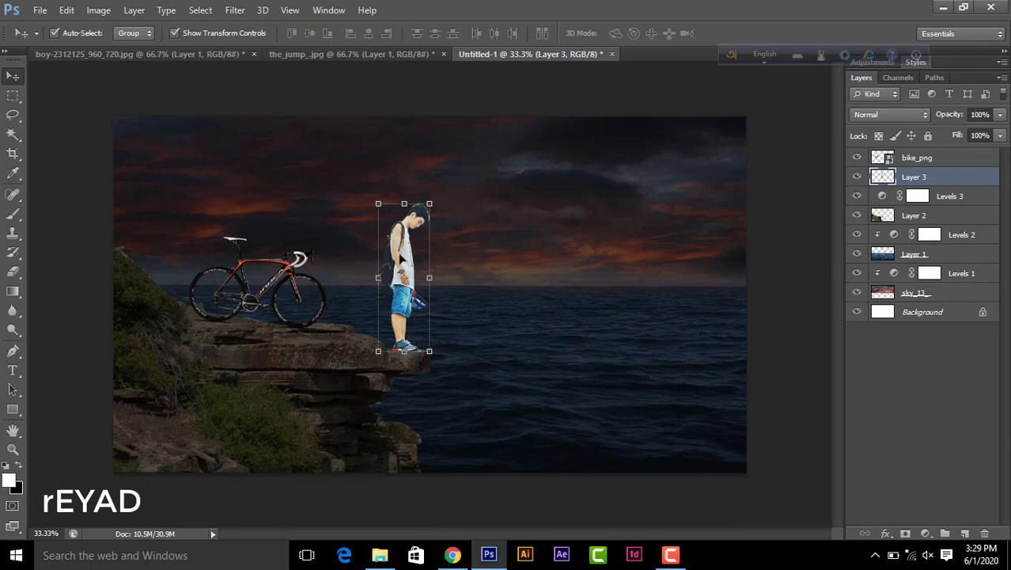
click(899, 162)
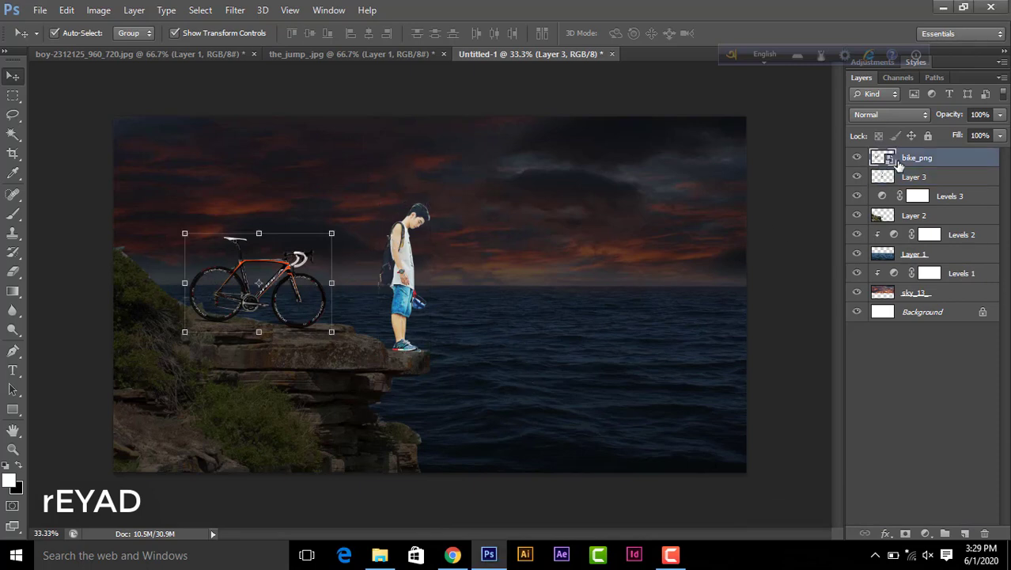
double_click(962, 158)
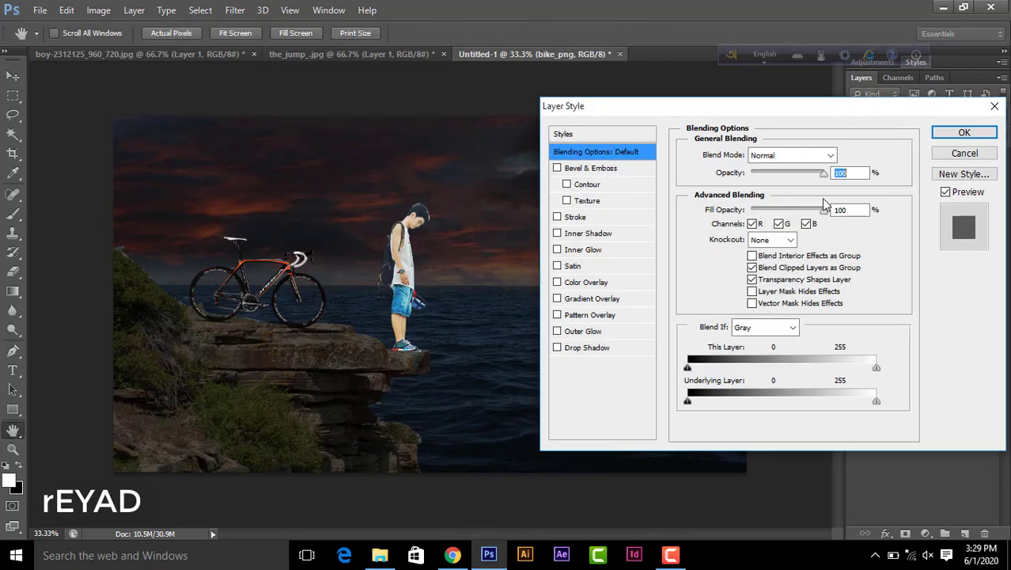
Step: Close Layer Style without changes and rasterize the bike_png layer
click(993, 155)
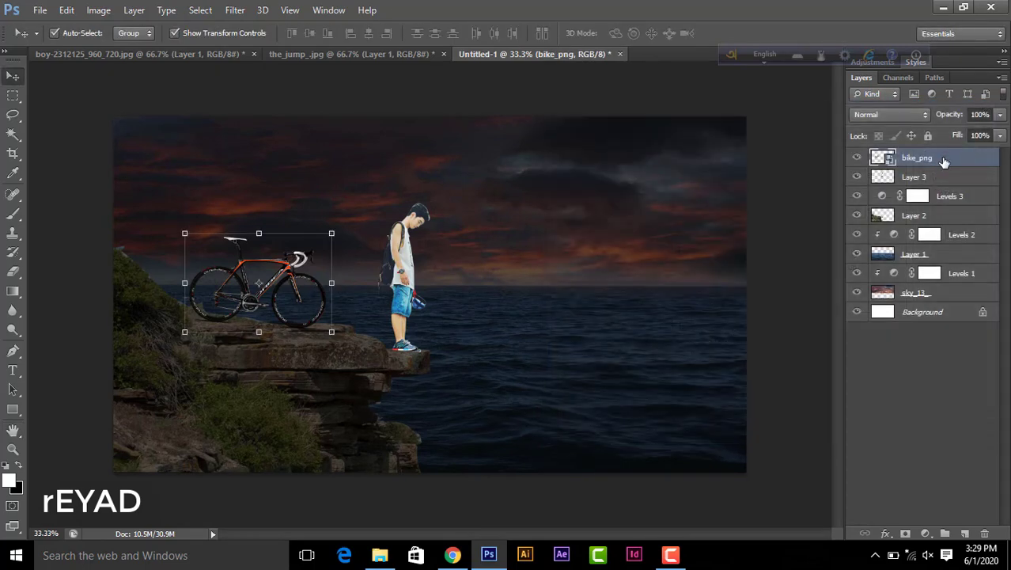
right_click(941, 161)
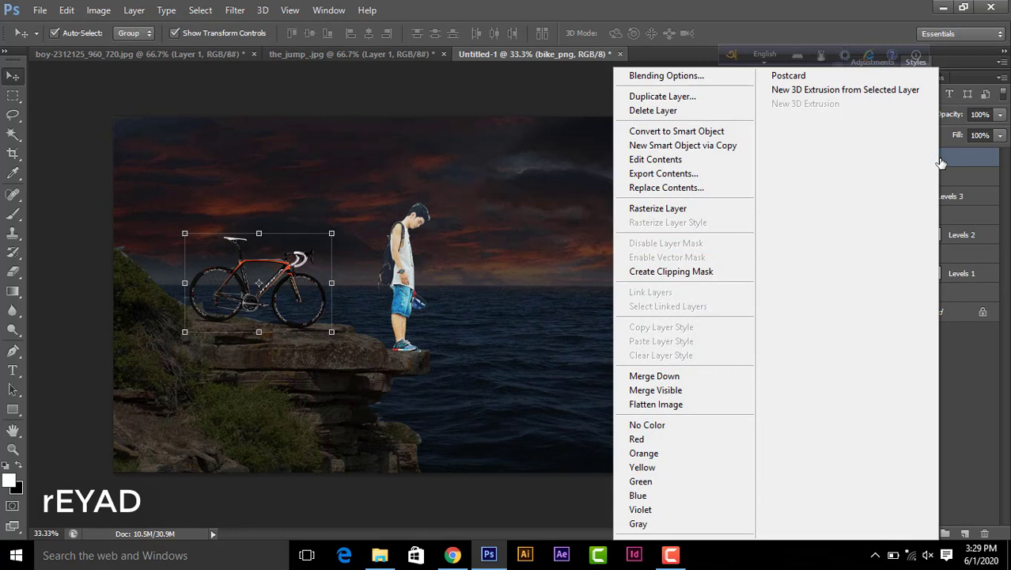
click(630, 209)
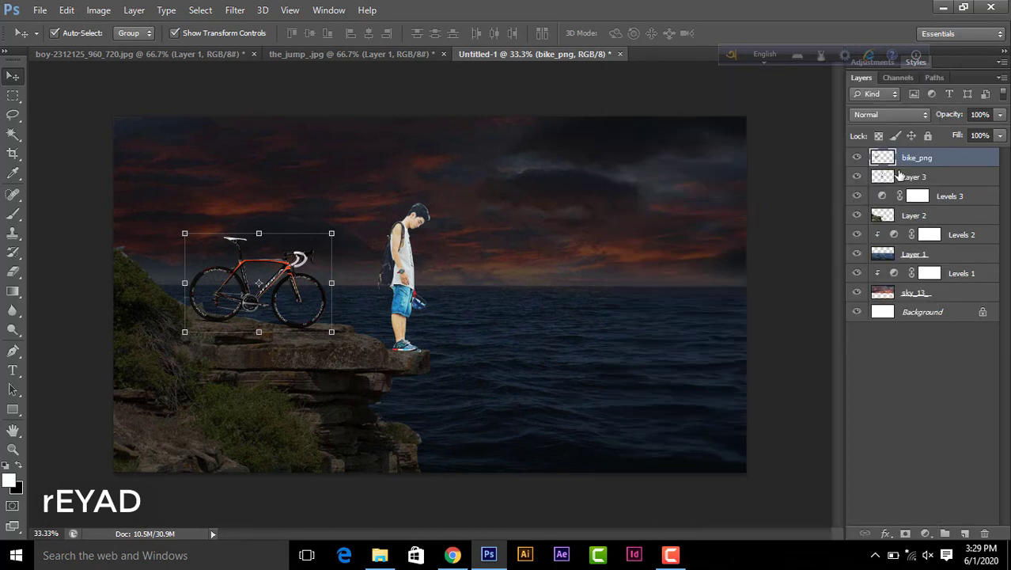
Step: Add a Levels adjustment clipped to the boy's Layer 3 with output white lowered to 198
click(899, 175)
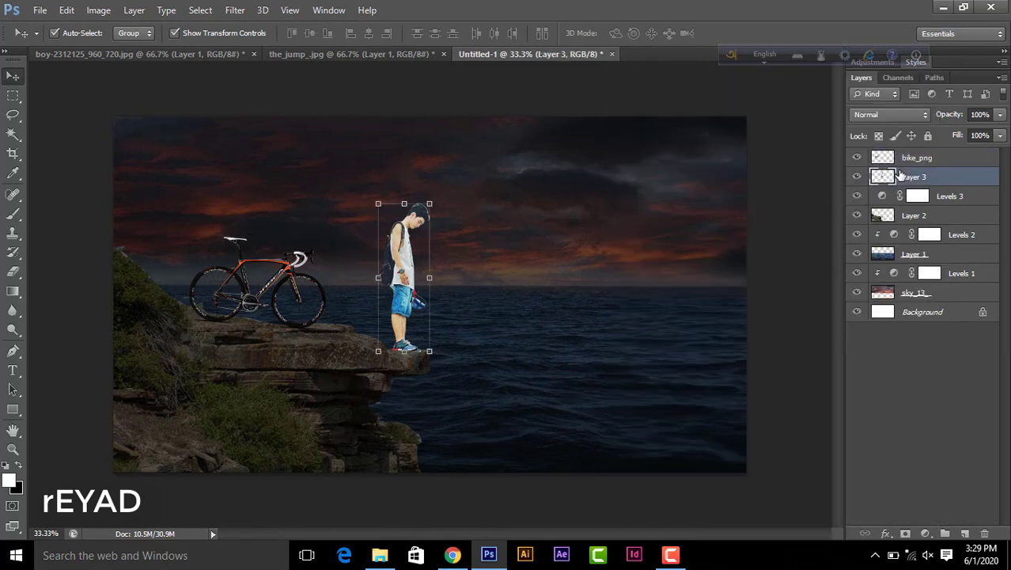
click(928, 533)
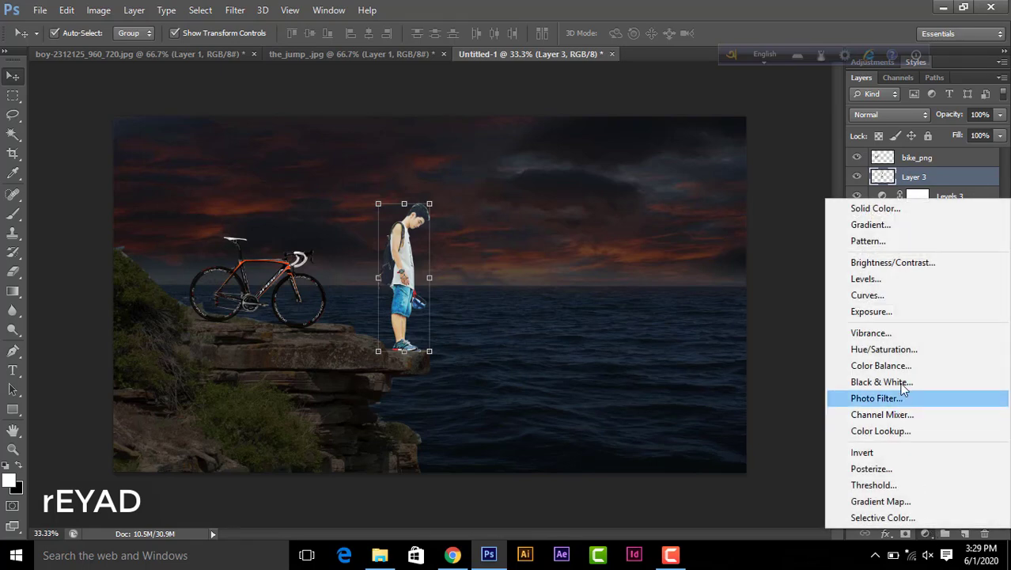
click(891, 280)
click(867, 334)
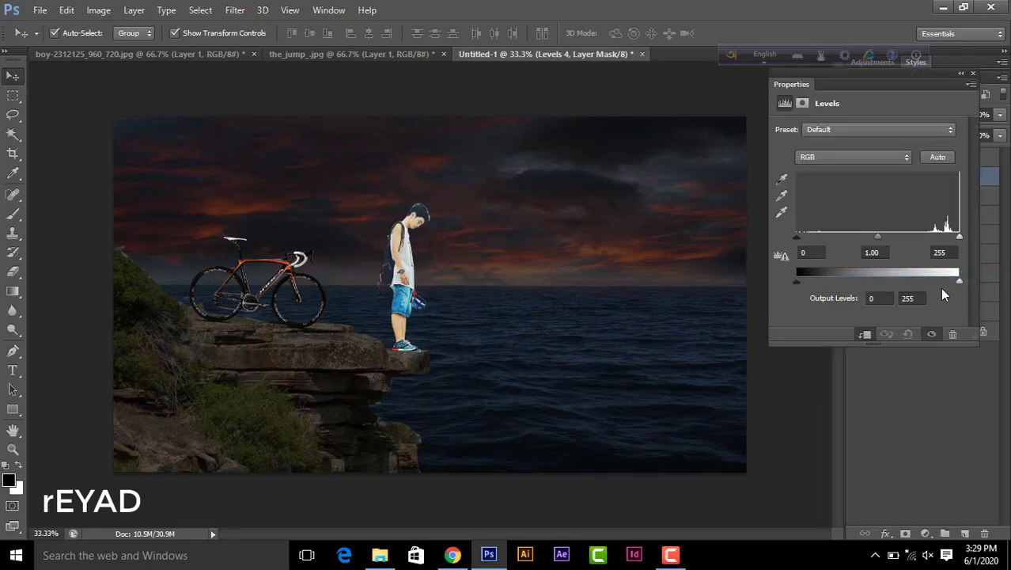
drag(960, 280, 924, 281)
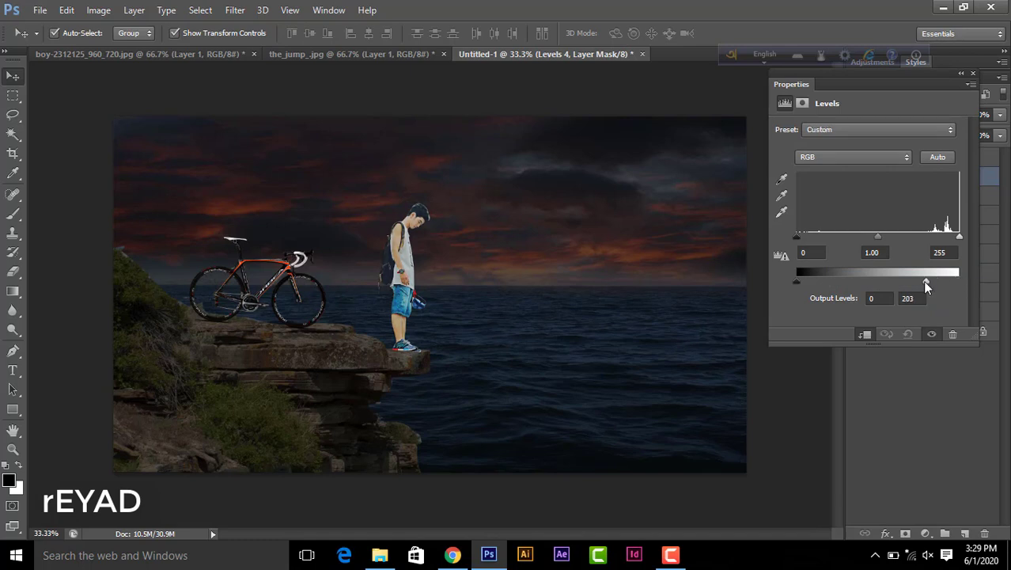
click(973, 74)
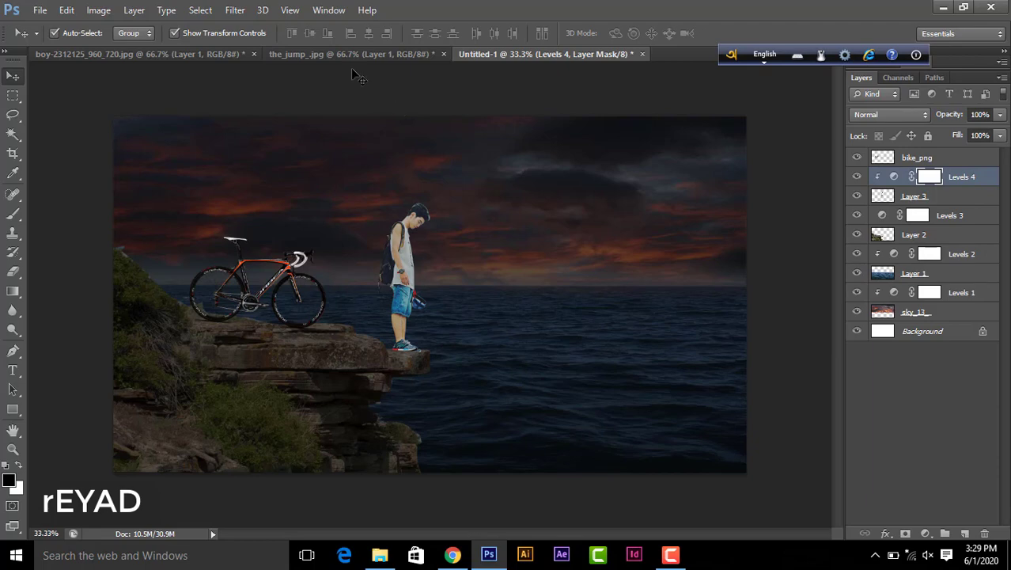
click(670, 555)
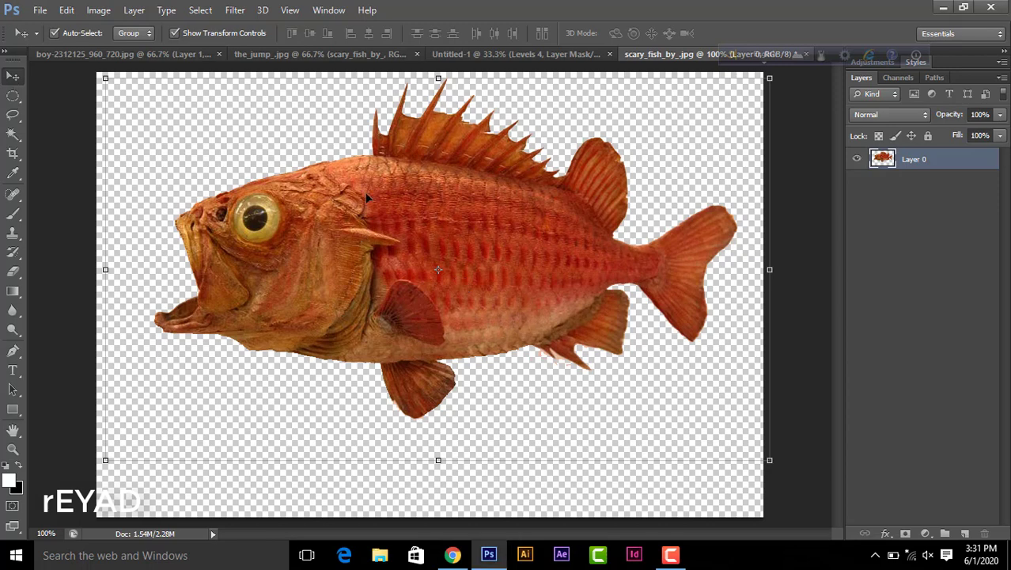
Step: Drag the fish into the cliff scene, rotate it about 19° clockwise and place it over the sea
drag(366, 198, 494, 357)
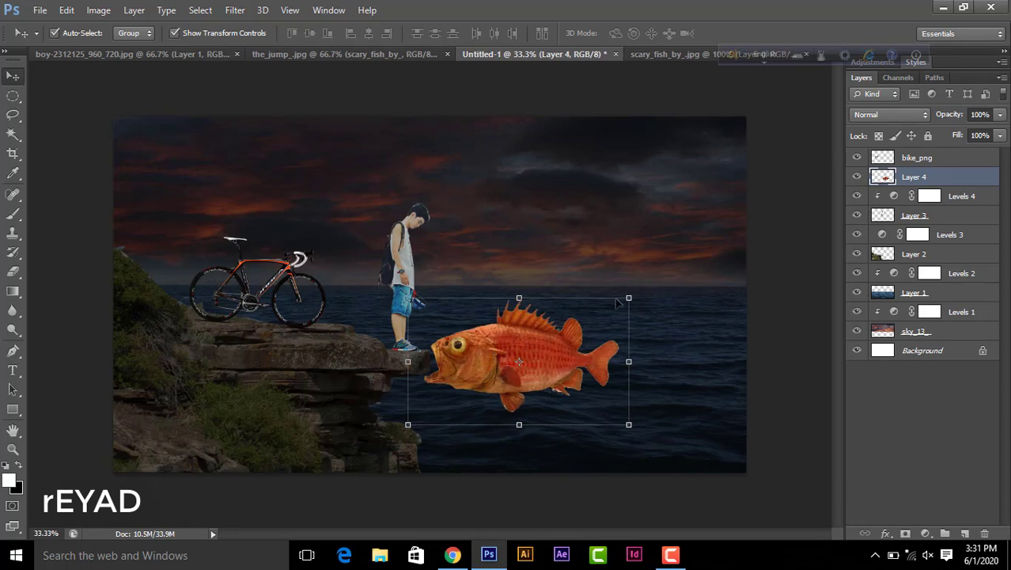
drag(643, 289, 708, 310)
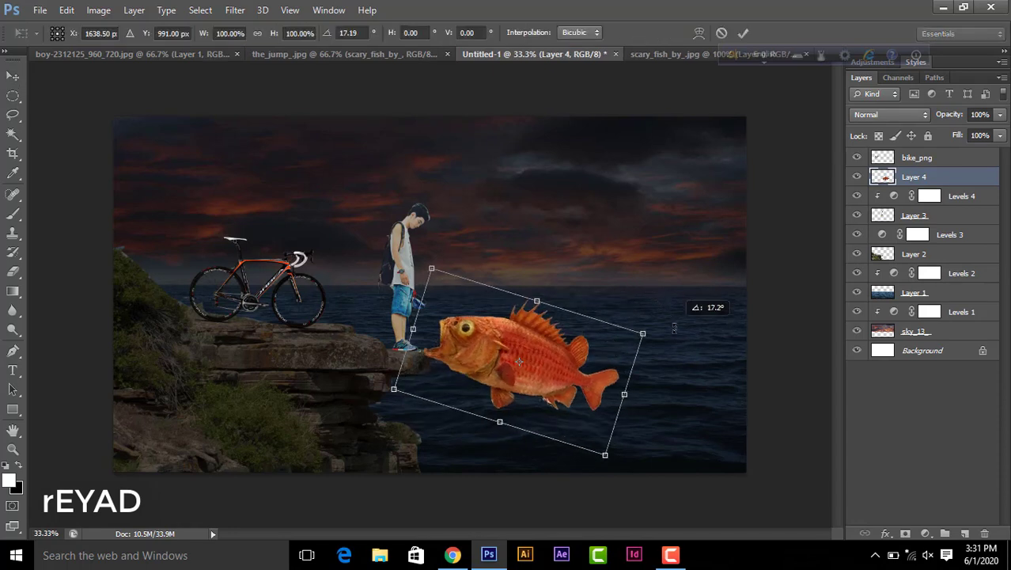
drag(522, 347, 574, 376)
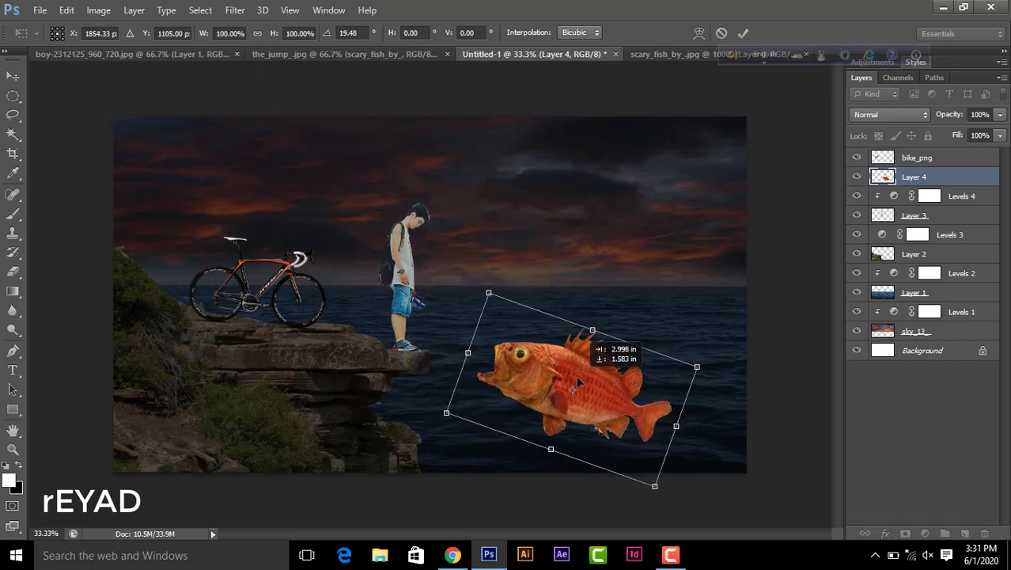
drag(576, 378, 594, 383)
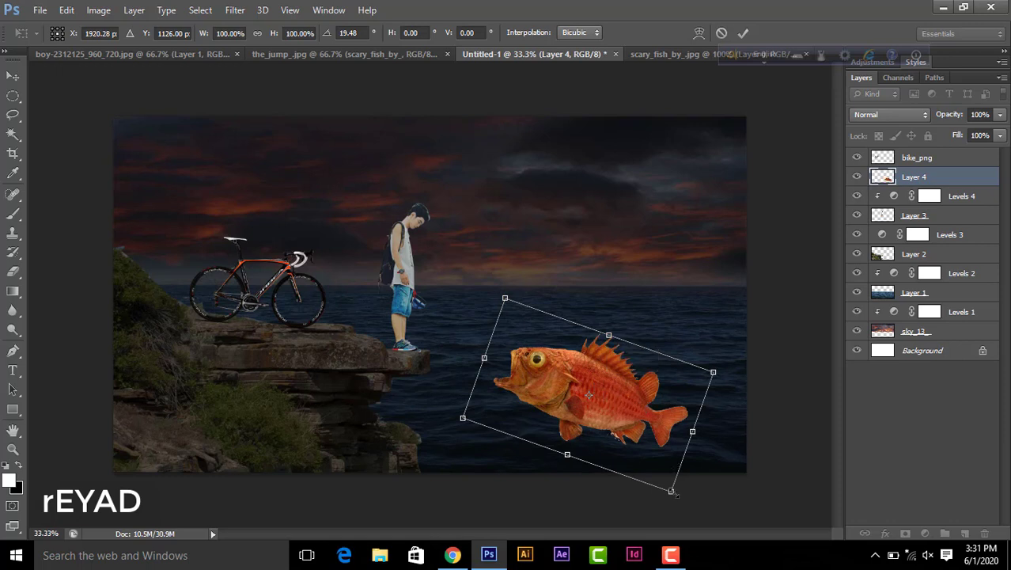
drag(672, 492, 685, 494)
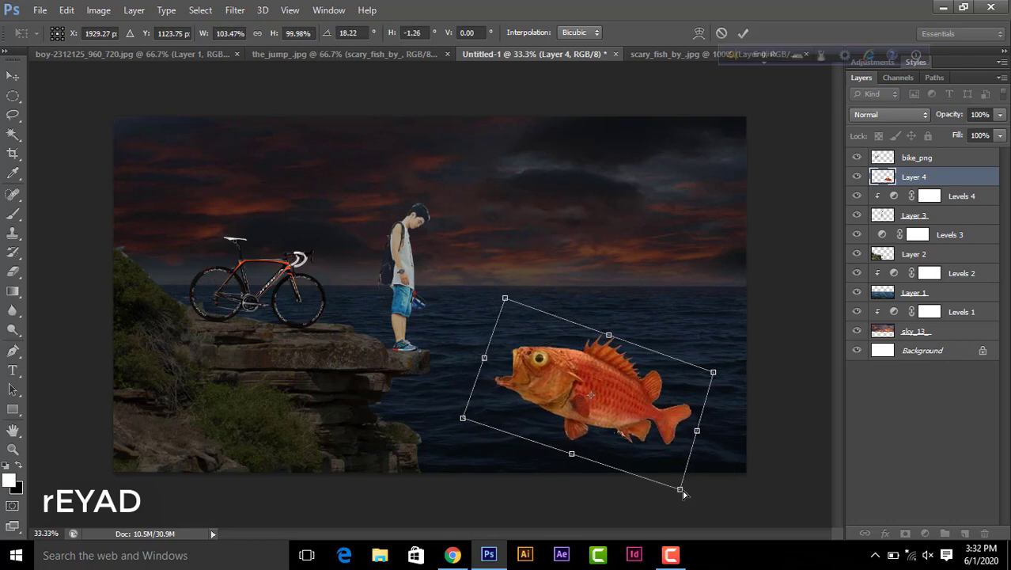
key(Return)
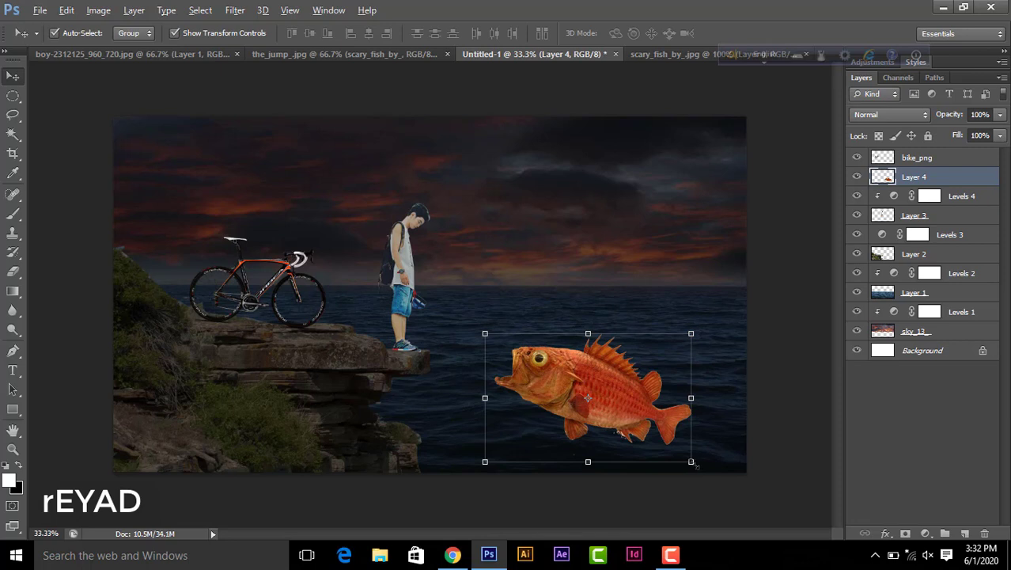
Step: Scale the fish down, tilt it about 17° clockwise, and reselect its layer
drag(693, 463, 662, 441)
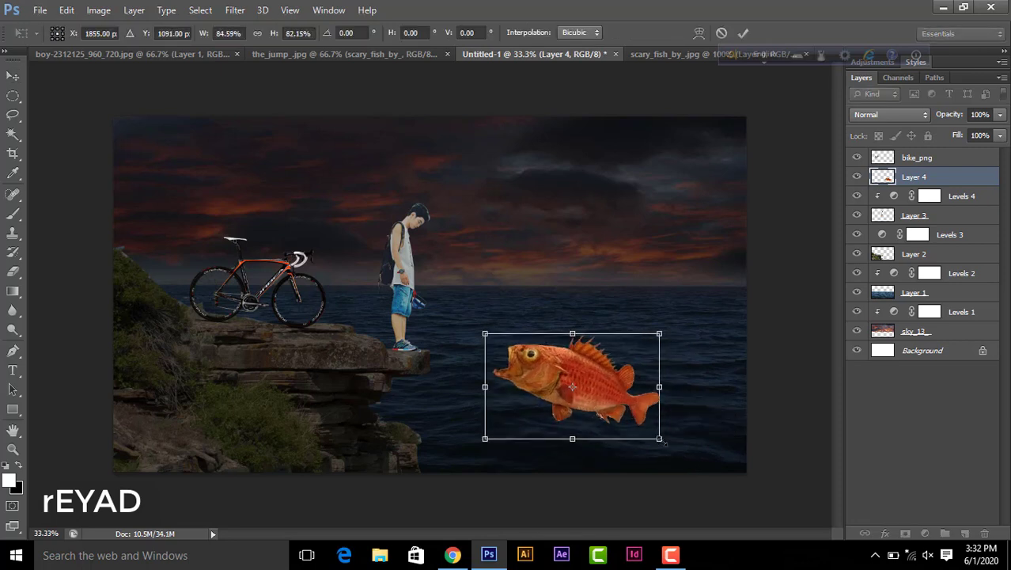
drag(669, 319, 681, 348)
drag(586, 379, 589, 391)
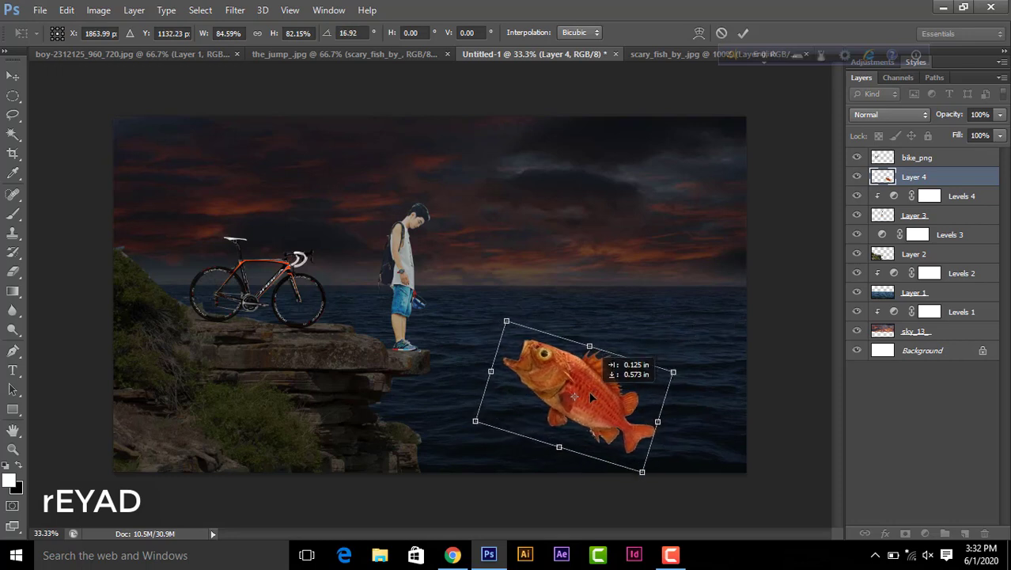
key(Return)
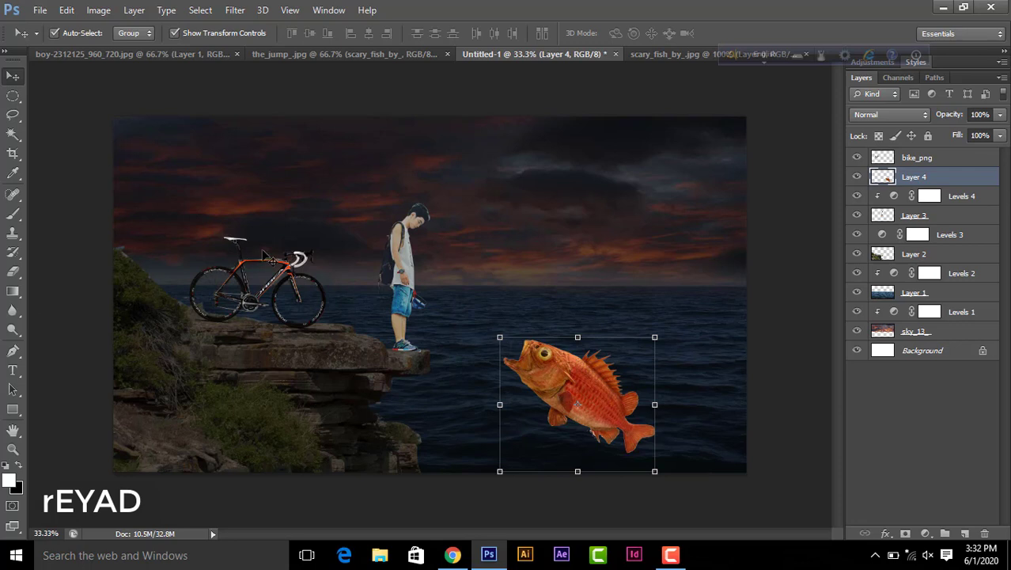
click(410, 235)
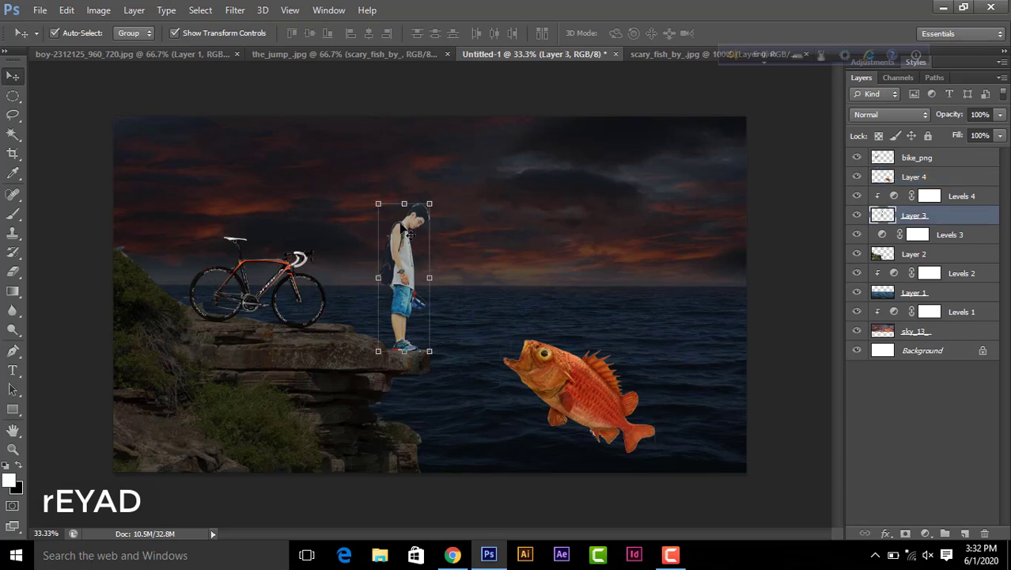
click(573, 382)
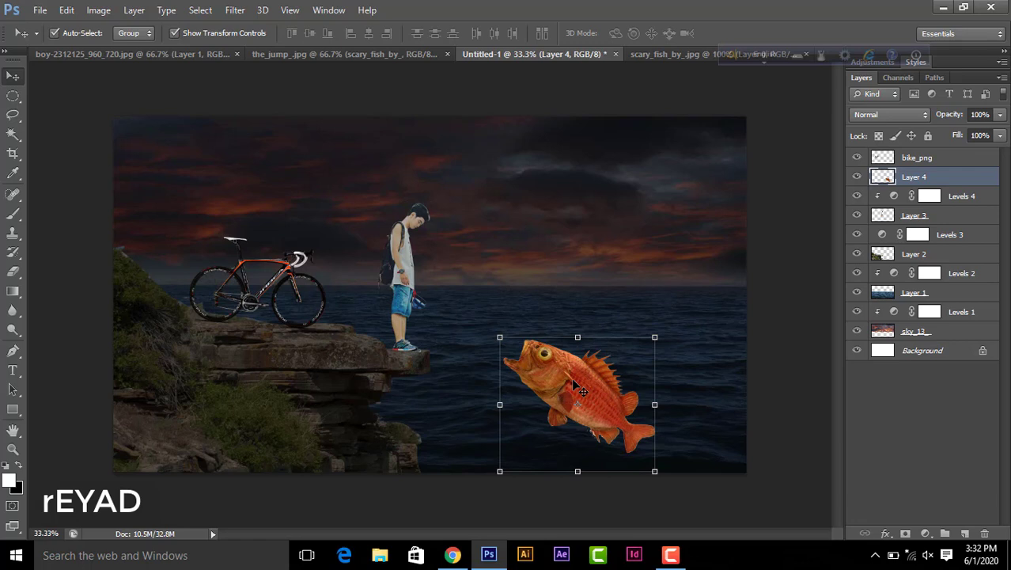
click(671, 555)
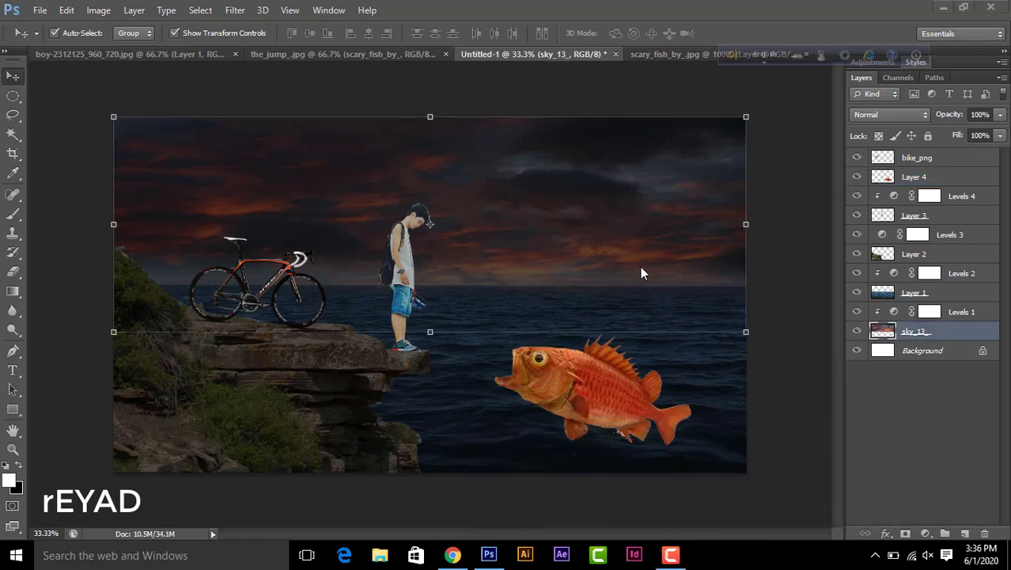
click(572, 364)
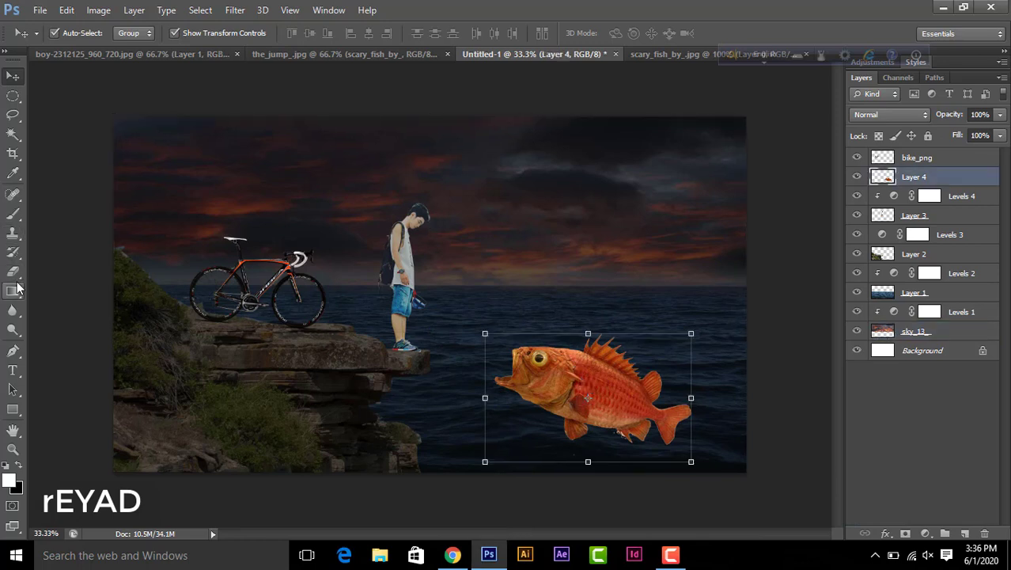
Step: Softly erase the fish's lower body and tail with an enlarged Eraser at 27% opacity, 24% flow
click(13, 272)
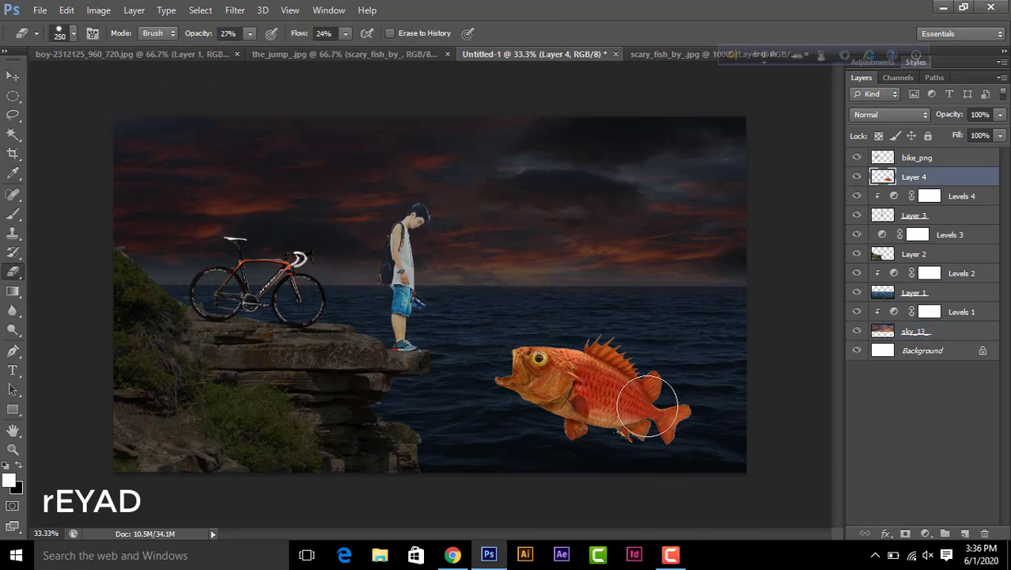
key(bracketright)
key(bracketright)
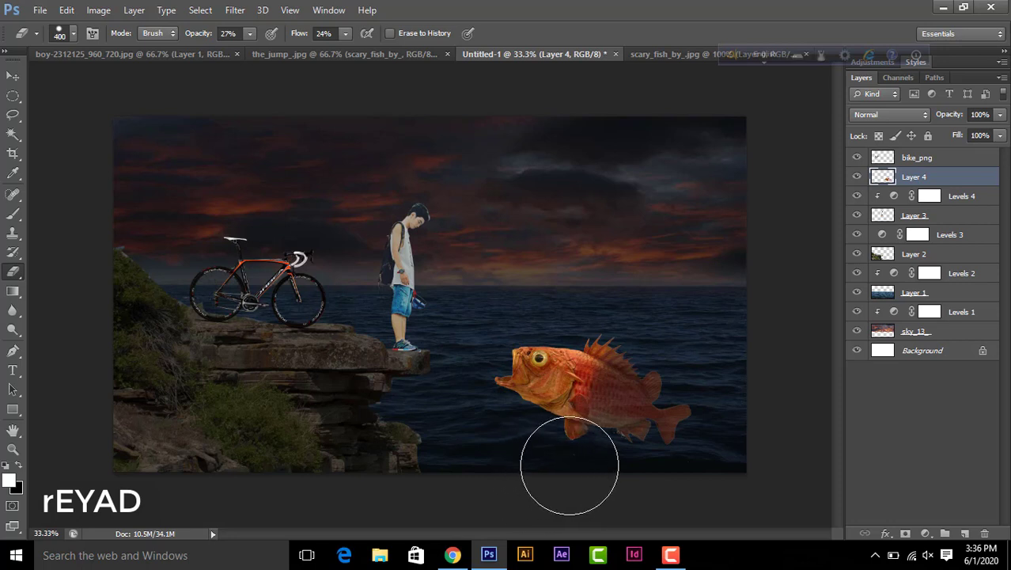
mouse_move(568, 461)
mouse_down()
mouse_move(621, 440)
mouse_move(641, 418)
mouse_move(629, 436)
mouse_move(612, 436)
mouse_up()
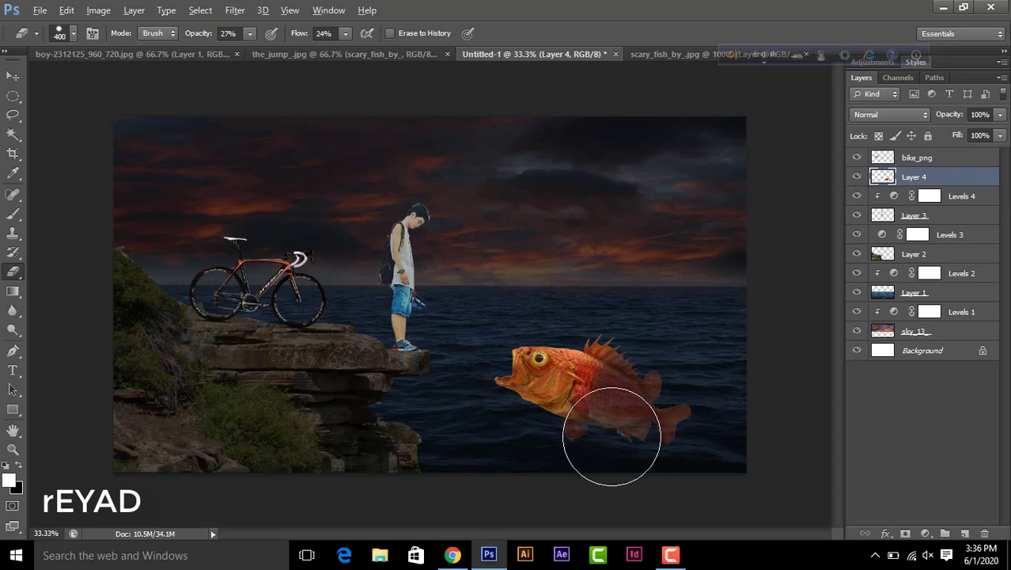
mouse_move(612, 436)
mouse_down()
mouse_move(588, 454)
mouse_move(631, 426)
mouse_move(648, 389)
mouse_move(643, 424)
mouse_move(643, 396)
mouse_move(654, 392)
mouse_up()
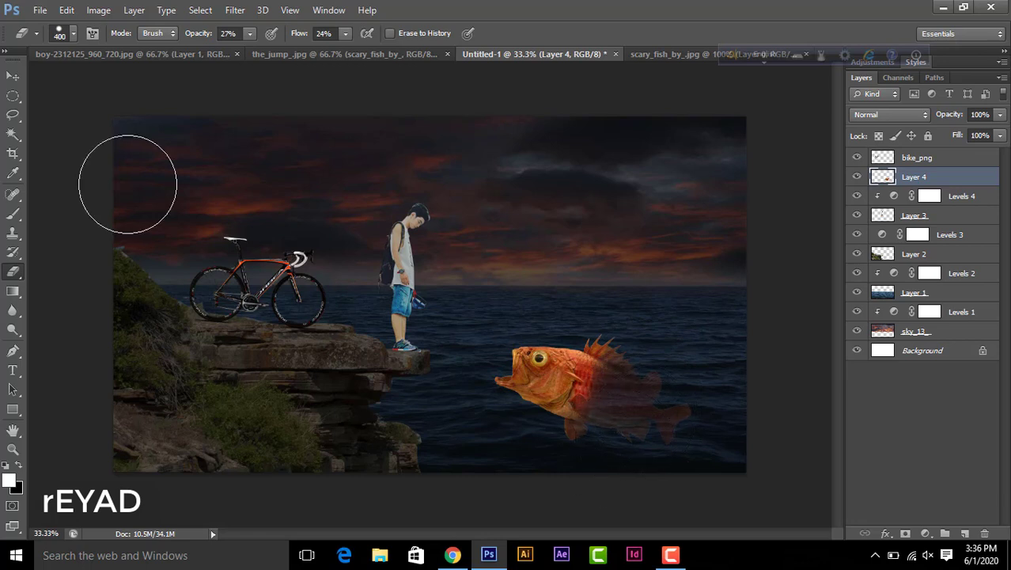
click(12, 77)
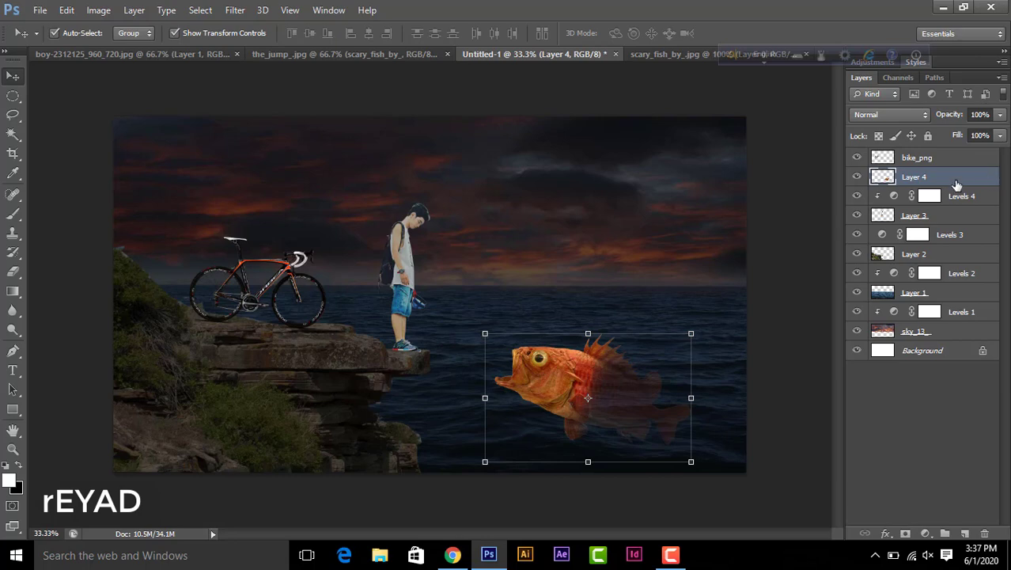
Step: Move the fish layer to the top and add a clipped Levels adjustment with output white 167
drag(955, 179, 952, 150)
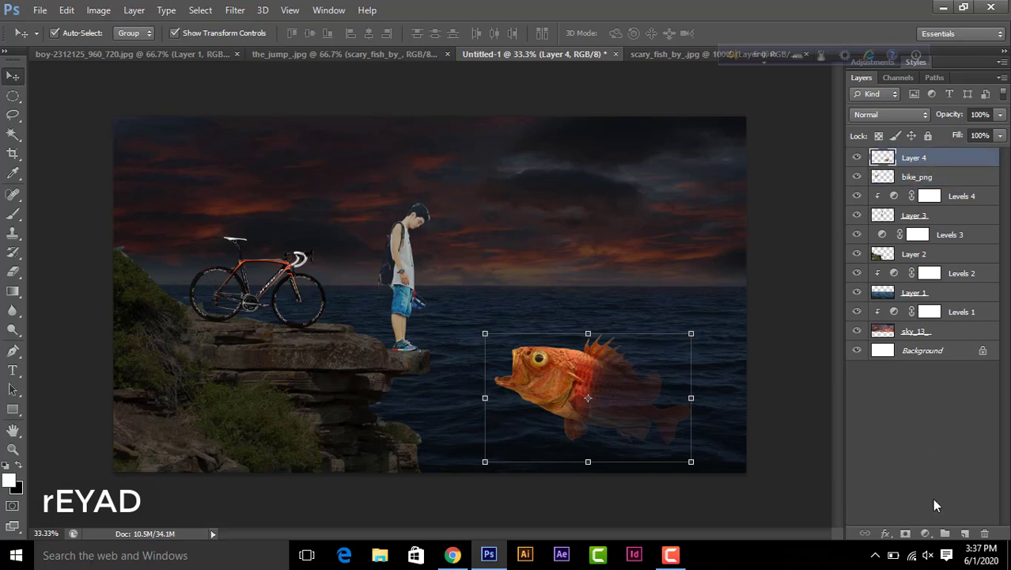
click(927, 535)
click(891, 279)
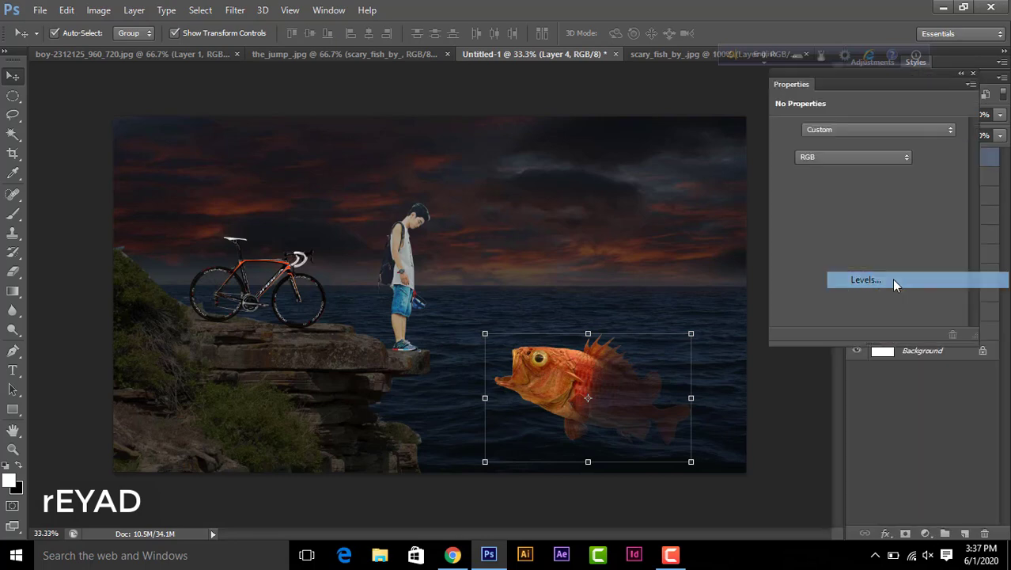
click(865, 334)
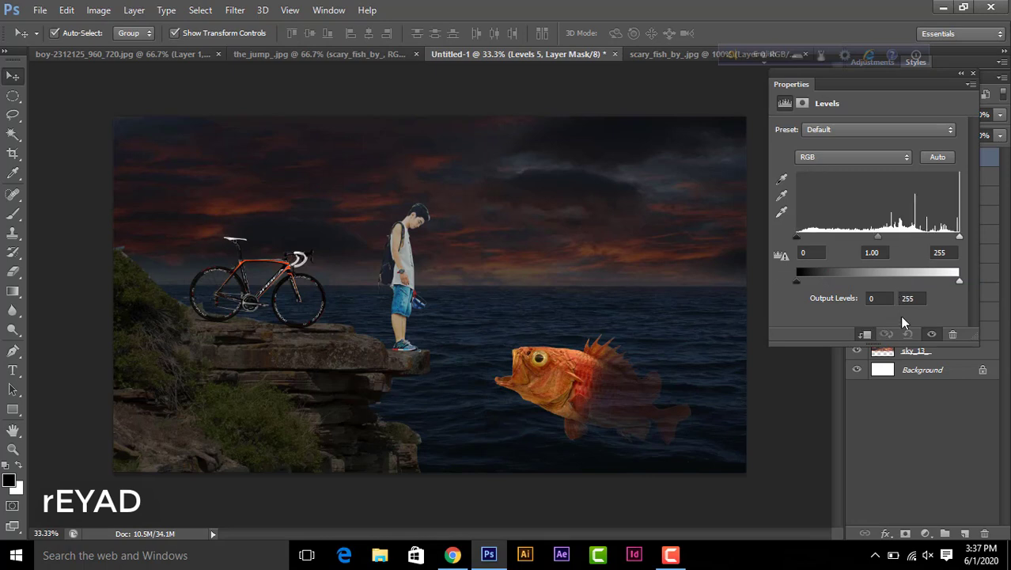
mouse_move(957, 278)
mouse_down()
mouse_move(907, 282)
mouse_move(880, 297)
mouse_up()
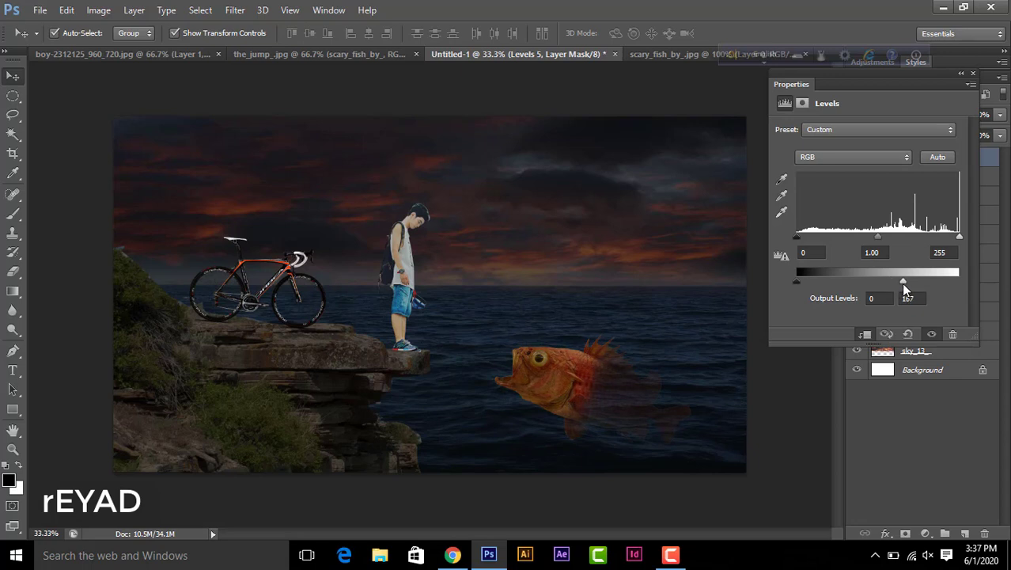
click(974, 72)
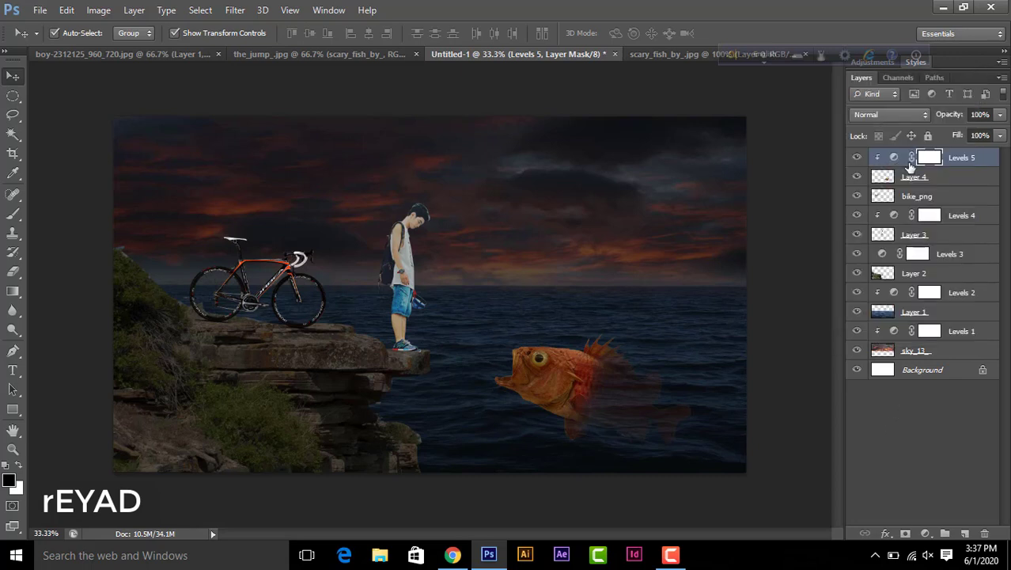
Step: Add a Hue/Saturation adjustment to the fish: Hue -26, Saturation -31, Lightness -17
click(890, 177)
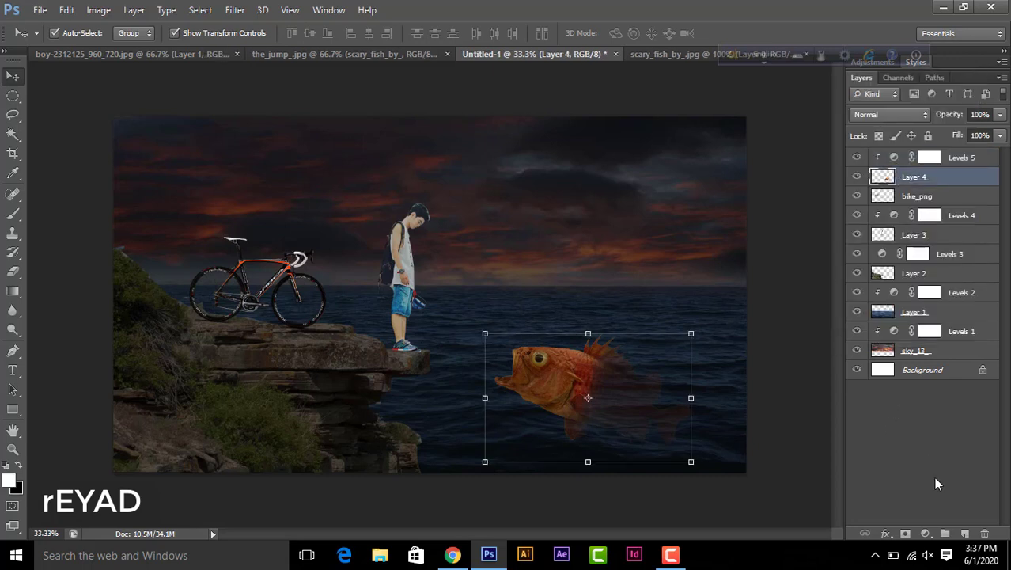
click(925, 533)
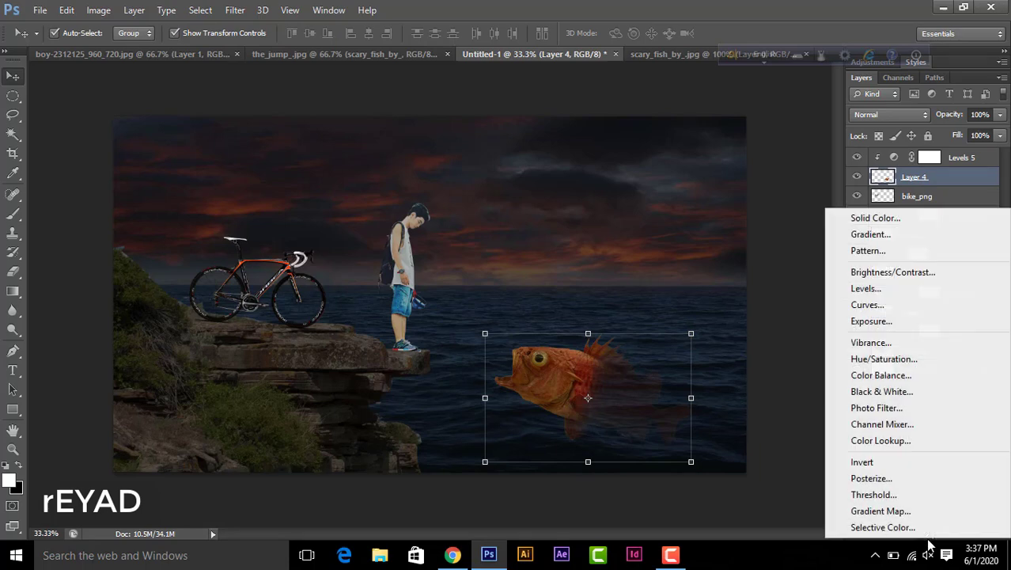
click(922, 359)
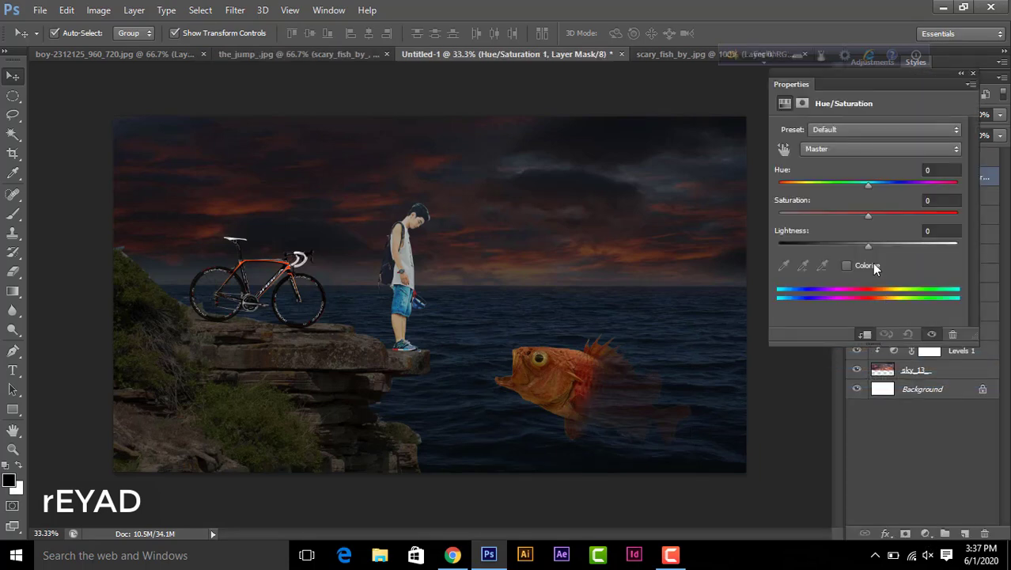
mouse_move(868, 246)
mouse_down()
mouse_move(829, 245)
mouse_move(871, 245)
mouse_up()
mouse_move(868, 184)
mouse_down()
mouse_move(898, 182)
mouse_move(793, 199)
mouse_move(841, 204)
mouse_move(820, 216)
mouse_up()
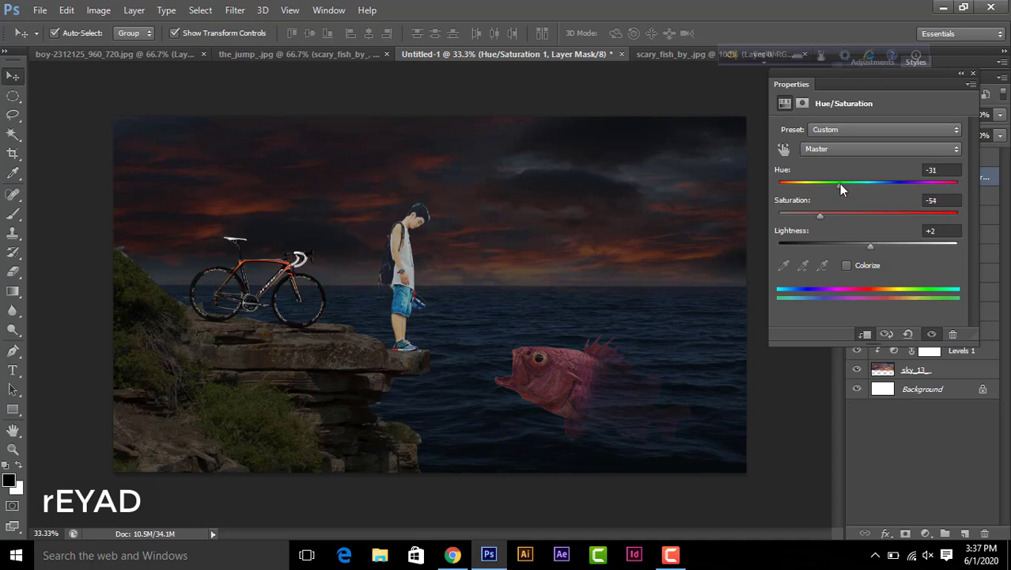
drag(840, 187, 845, 189)
drag(871, 245, 858, 246)
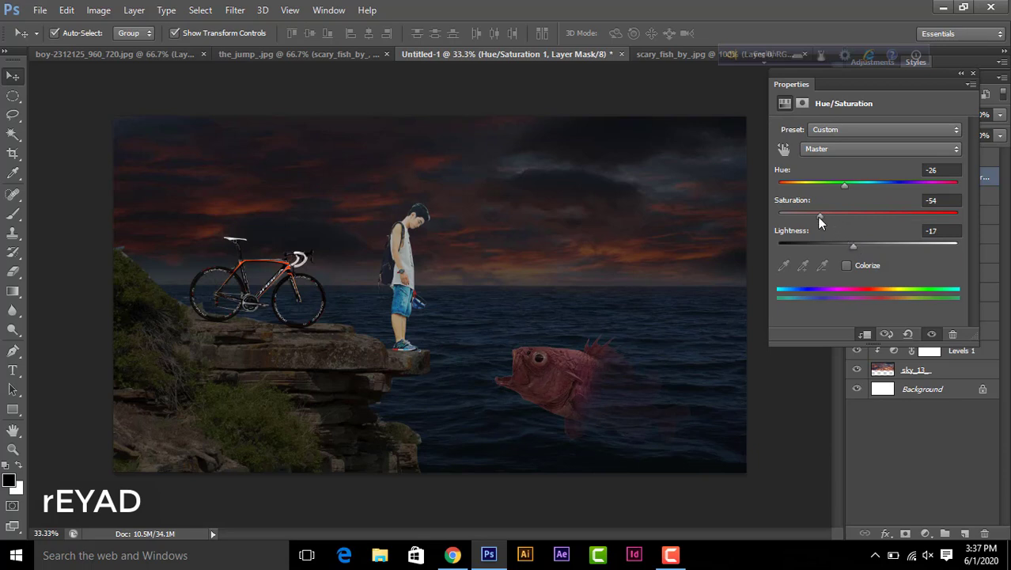
drag(808, 215, 840, 215)
click(972, 74)
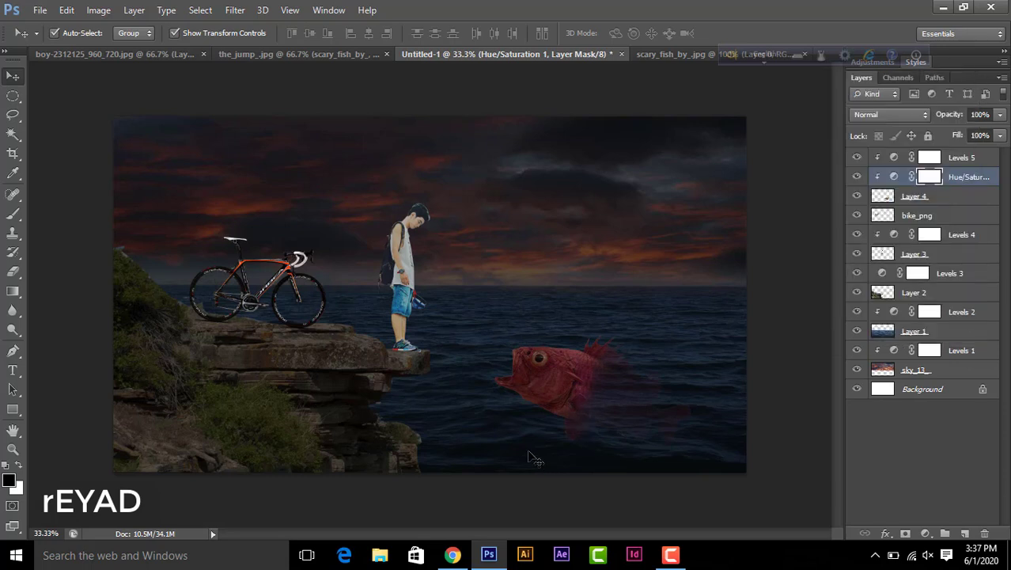
click(576, 370)
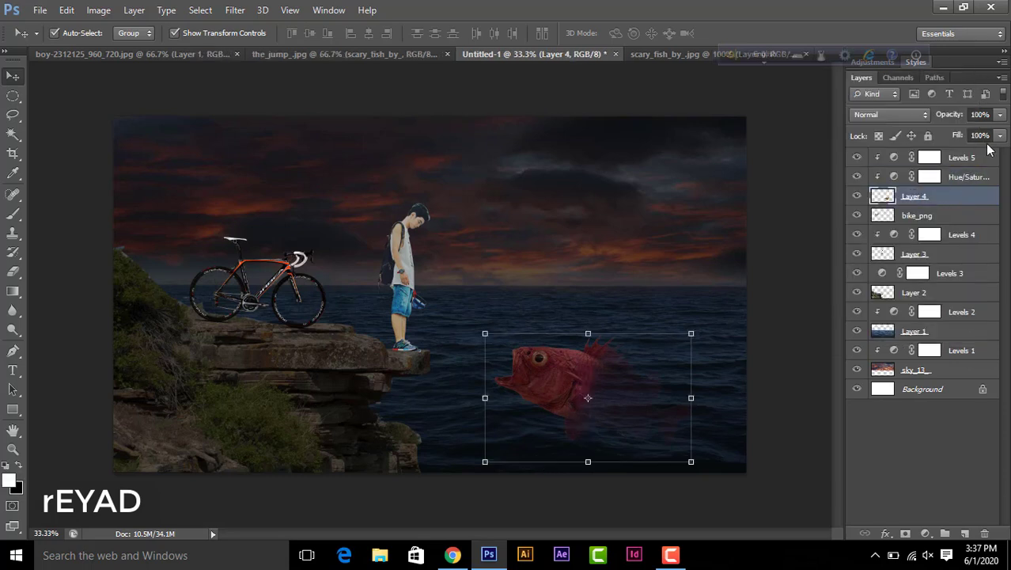
Step: Place rain_texture from the desktop into the composite as a new layer above the fish
click(577, 287)
click(533, 377)
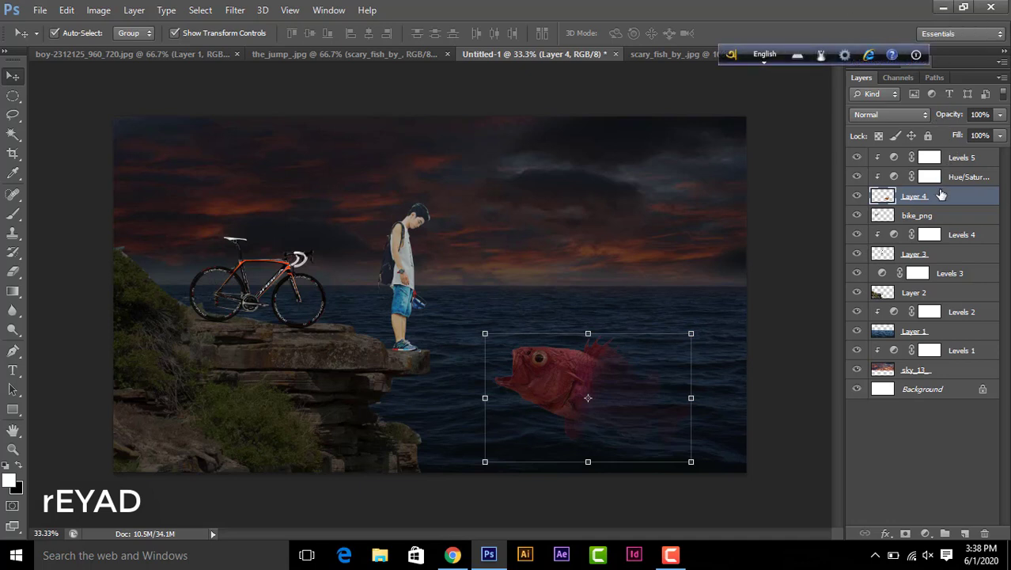
click(941, 8)
click(922, 10)
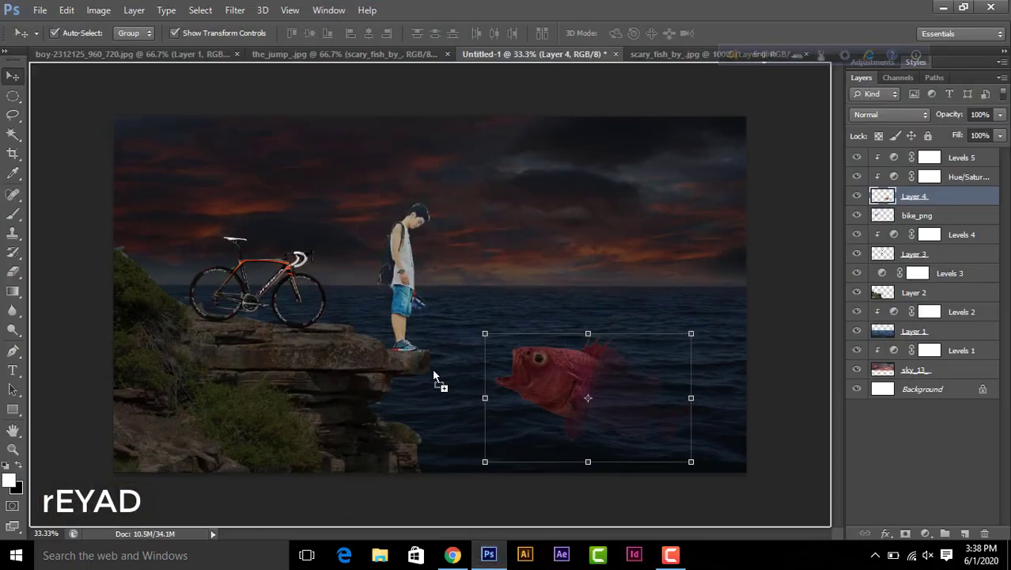
drag(529, 459, 434, 366)
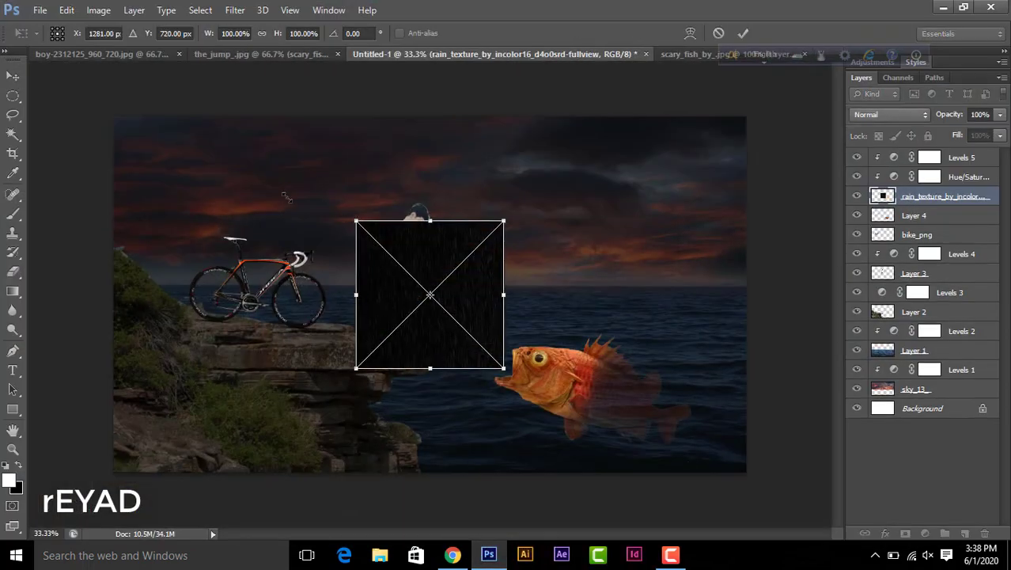
Step: Stretch the rain texture over the whole canvas and keep it beneath the adjustment layers
drag(283, 195, 114, 116)
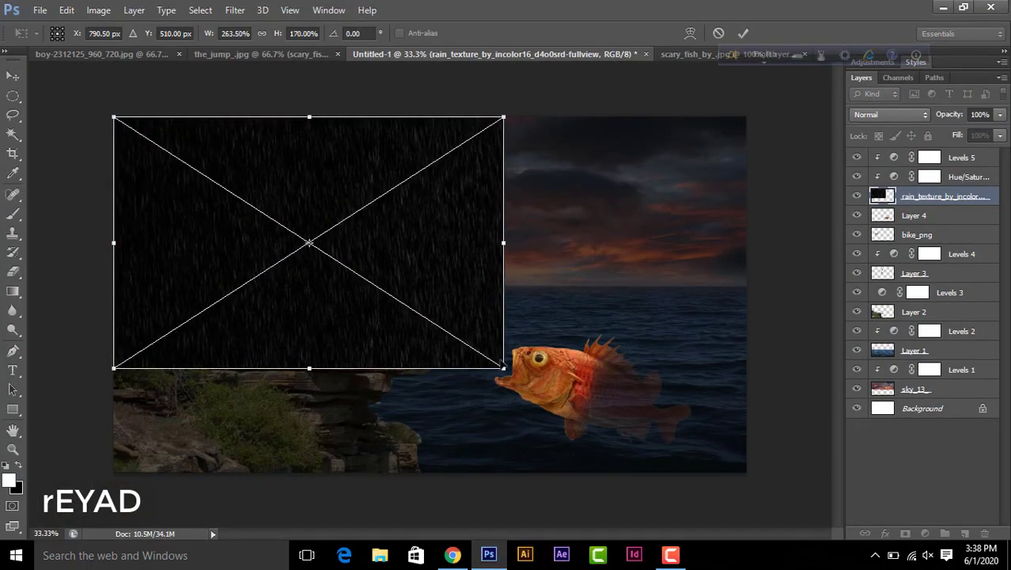
mouse_move(504, 368)
mouse_down()
mouse_move(706, 436)
mouse_move(746, 472)
mouse_up()
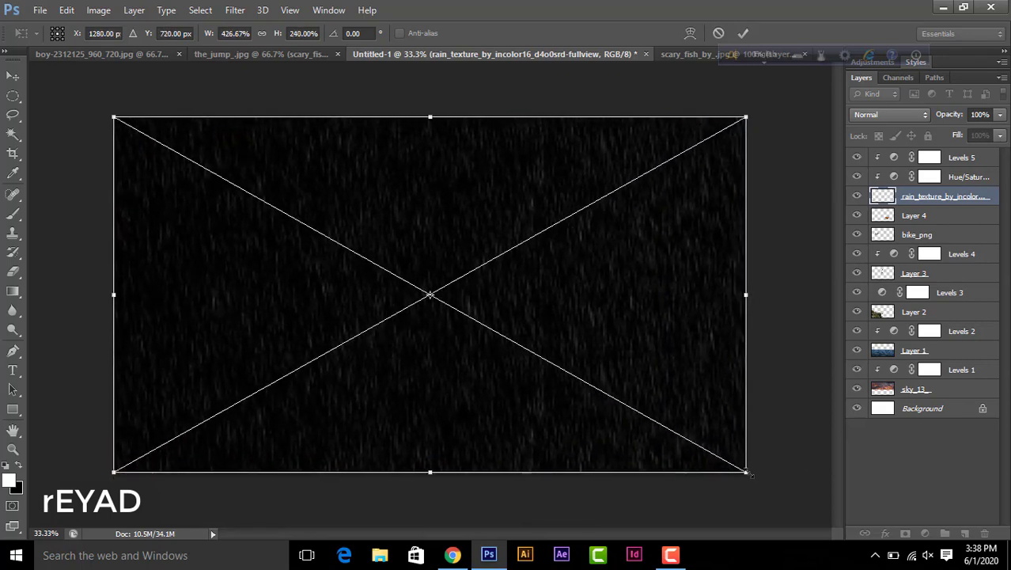
key(Return)
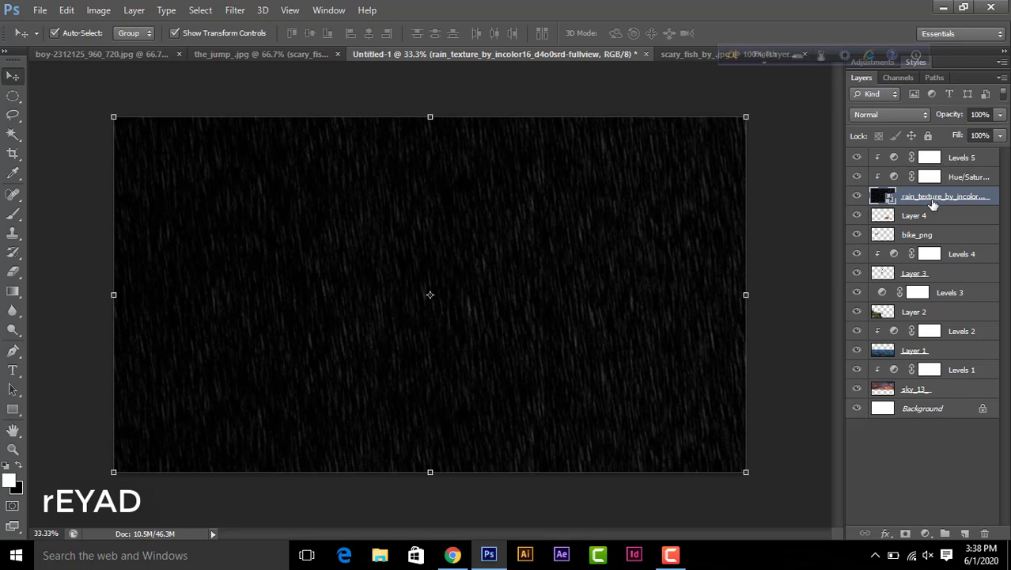
drag(934, 198, 934, 153)
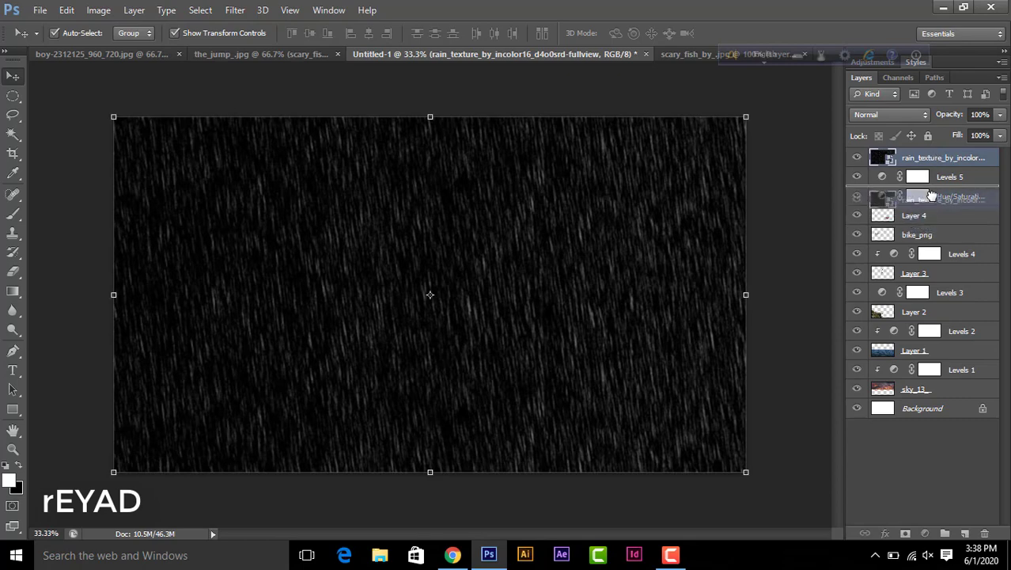
drag(934, 154, 951, 184)
Step: Set the rain texture layer's opacity to 13% and rasterize it
click(1000, 113)
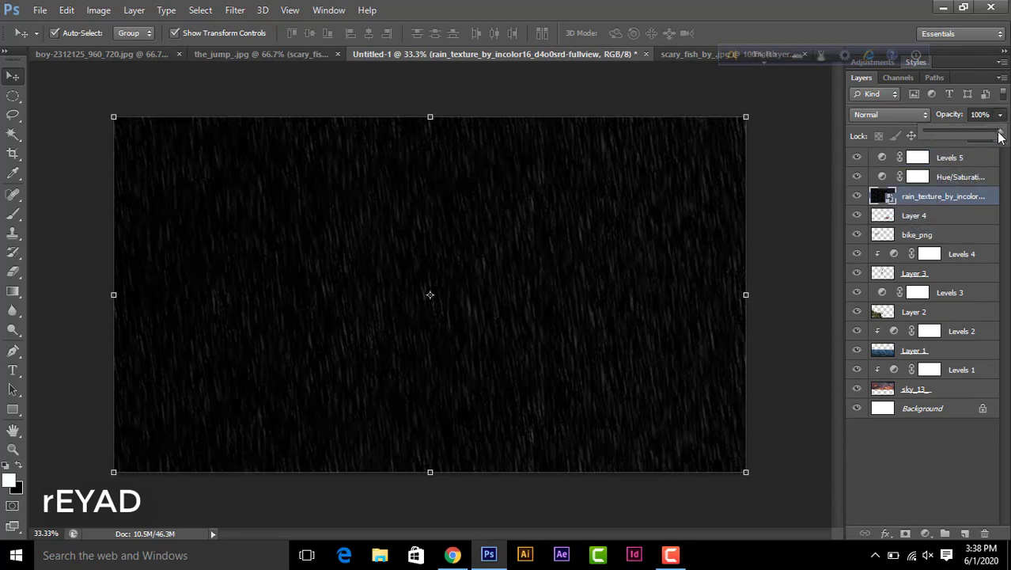
drag(1000, 135, 935, 136)
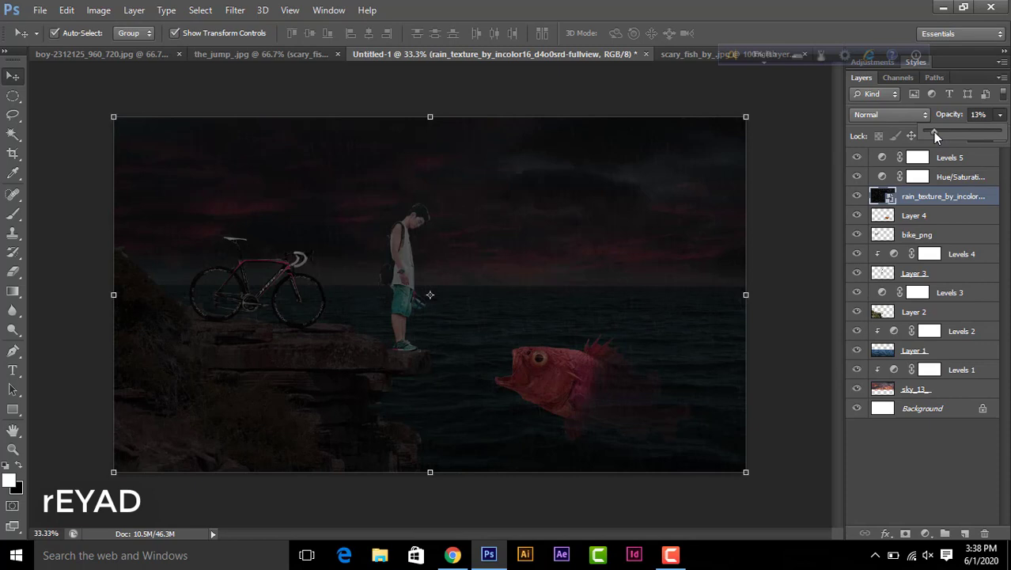
click(17, 80)
click(165, 85)
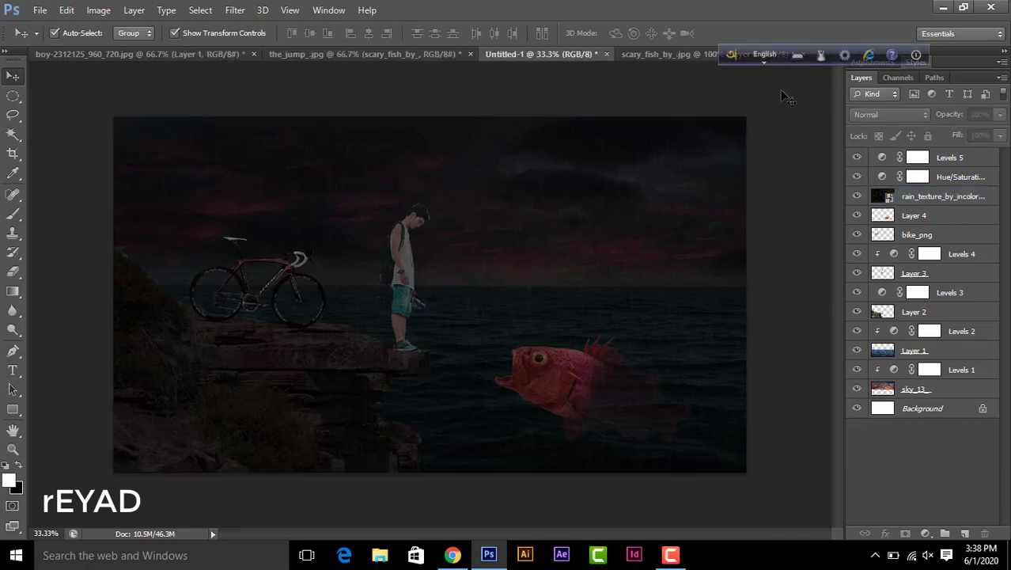
right_click(916, 200)
click(682, 207)
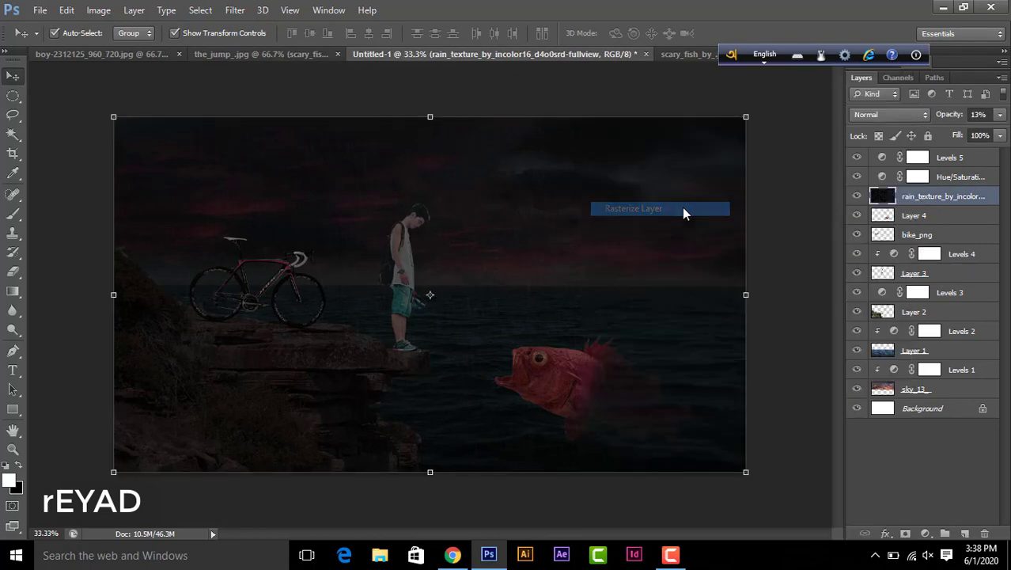
click(782, 236)
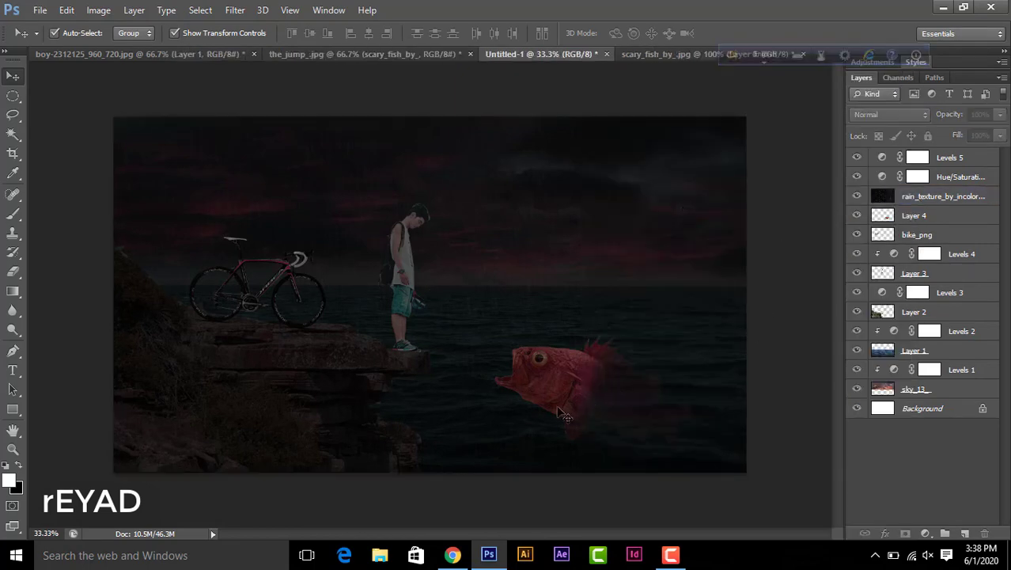
Step: Add a Curves adjustment to sky_13 with the RGB midpoint pulled down to darken it
click(948, 392)
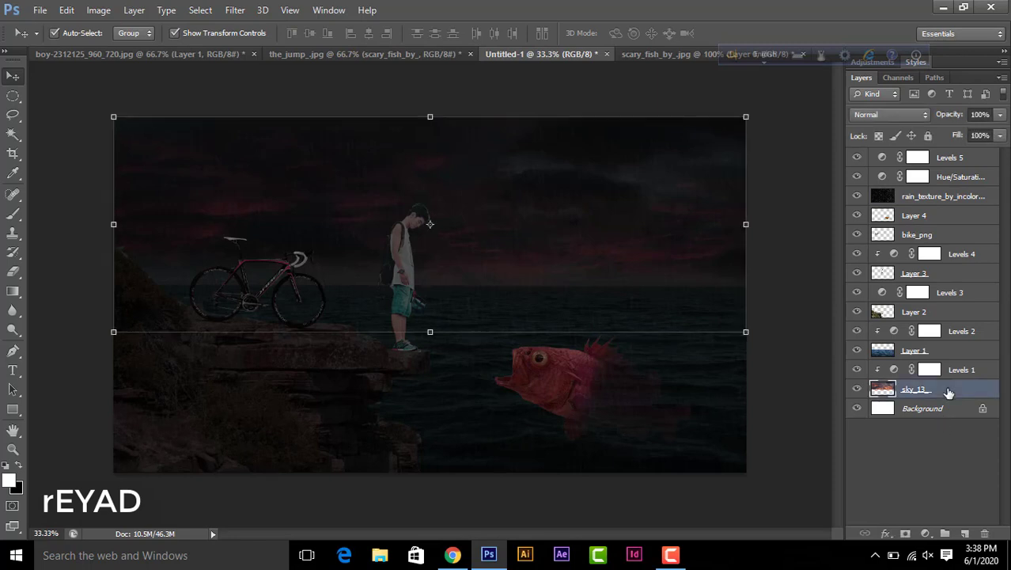
click(927, 532)
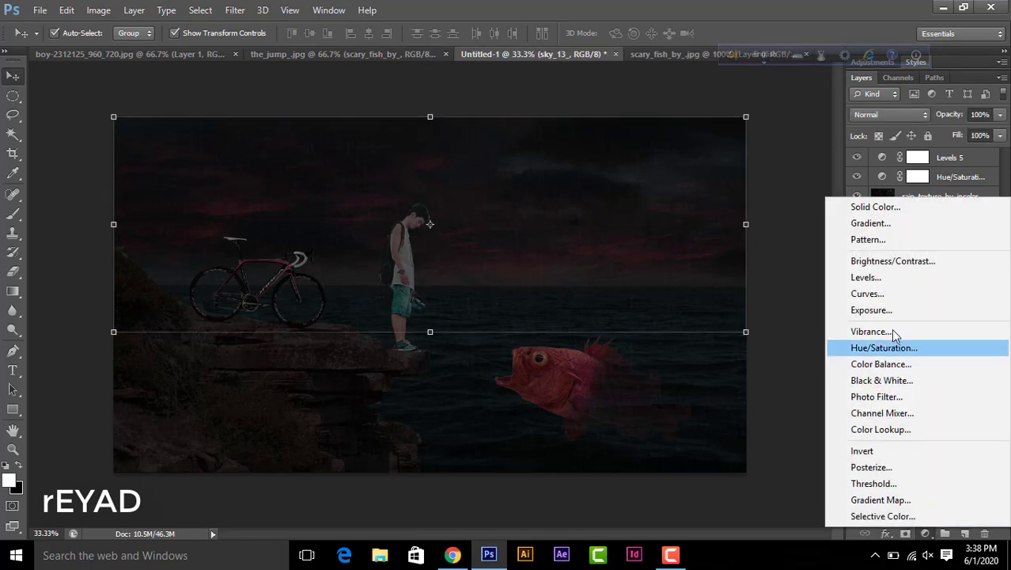
click(884, 298)
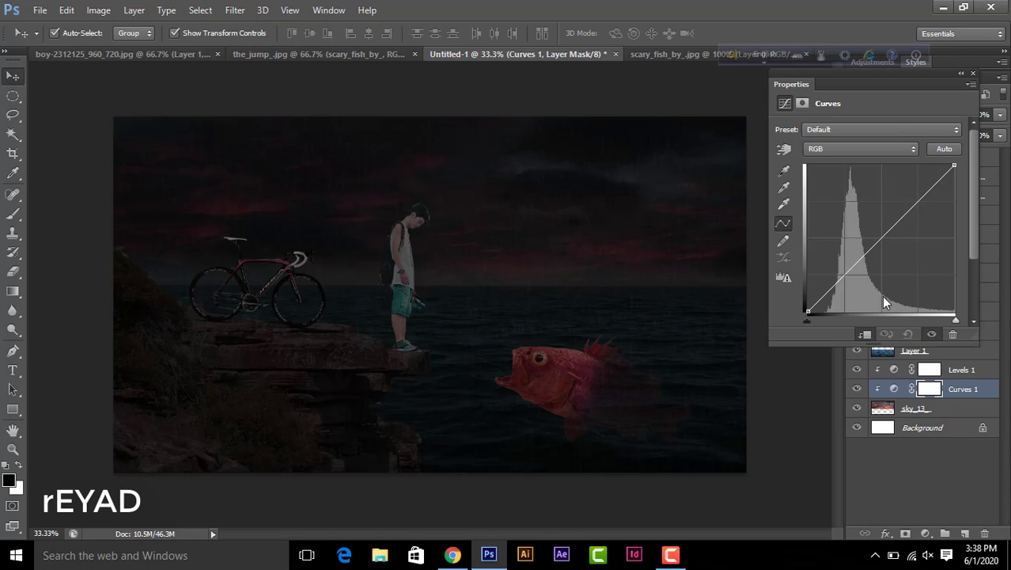
drag(883, 236, 901, 250)
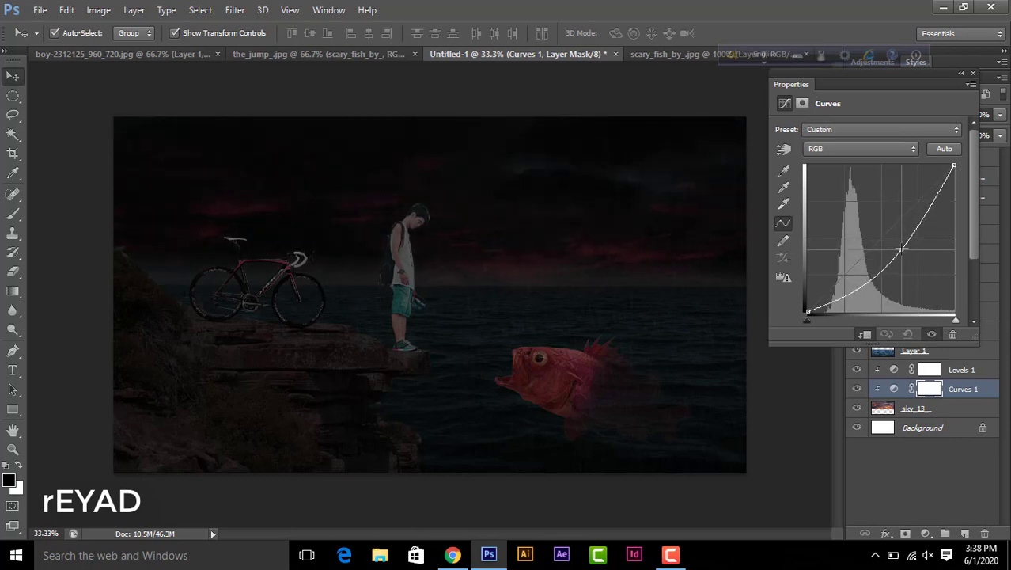
click(972, 73)
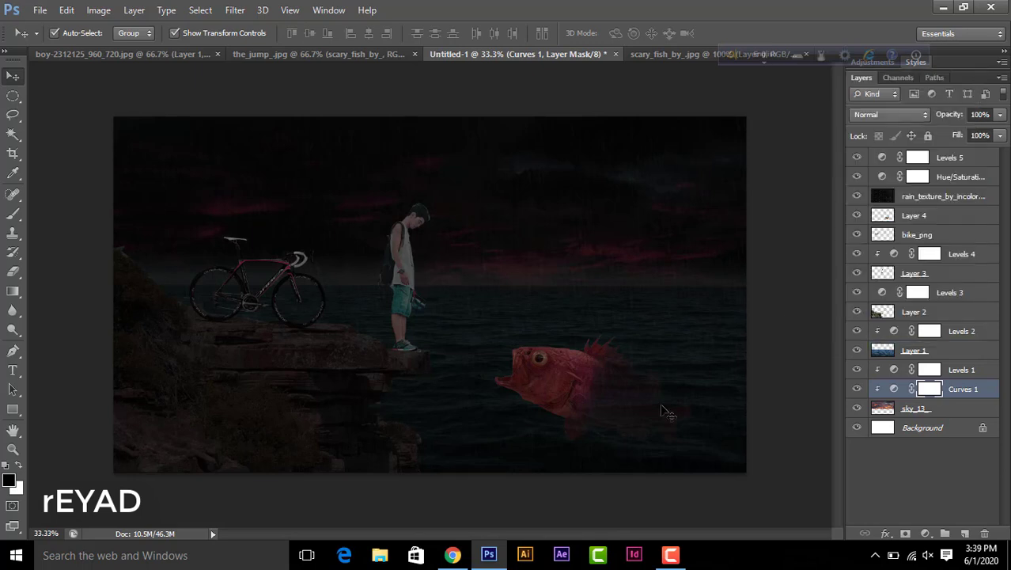
click(456, 447)
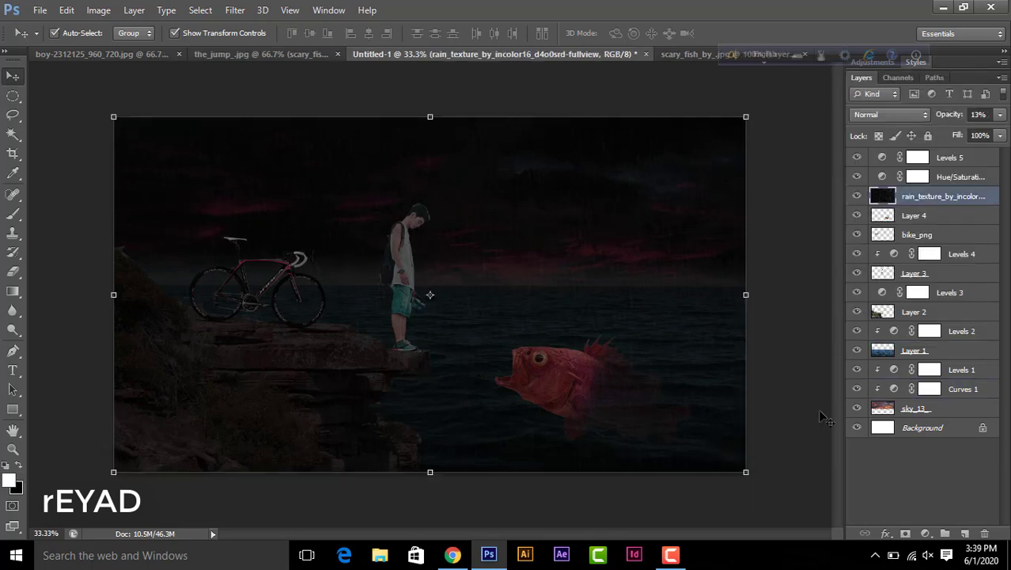
Step: Add a Curves adjustment to the sea's Layer 1, bending the RGB curve down
click(918, 350)
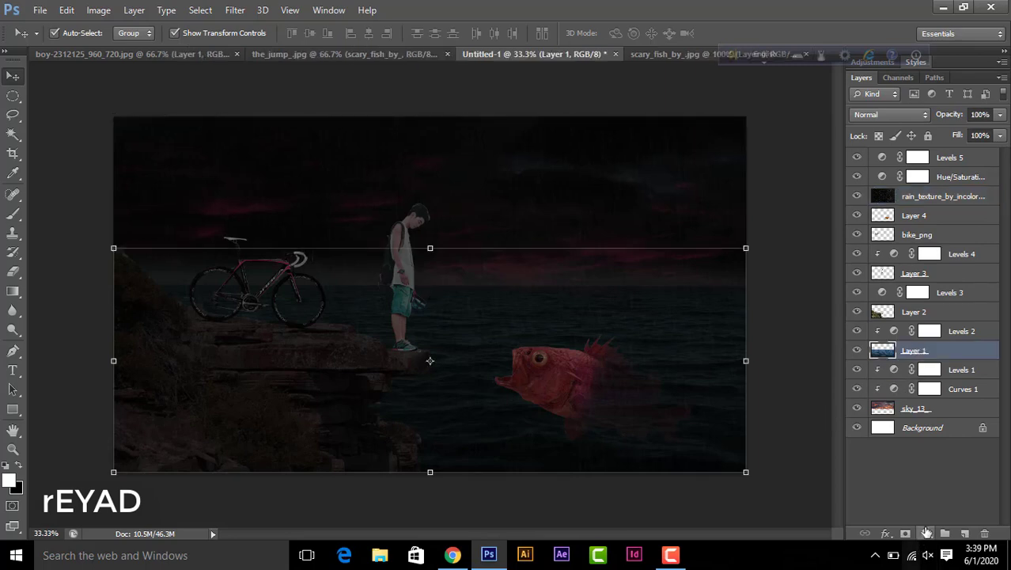
click(925, 534)
click(887, 300)
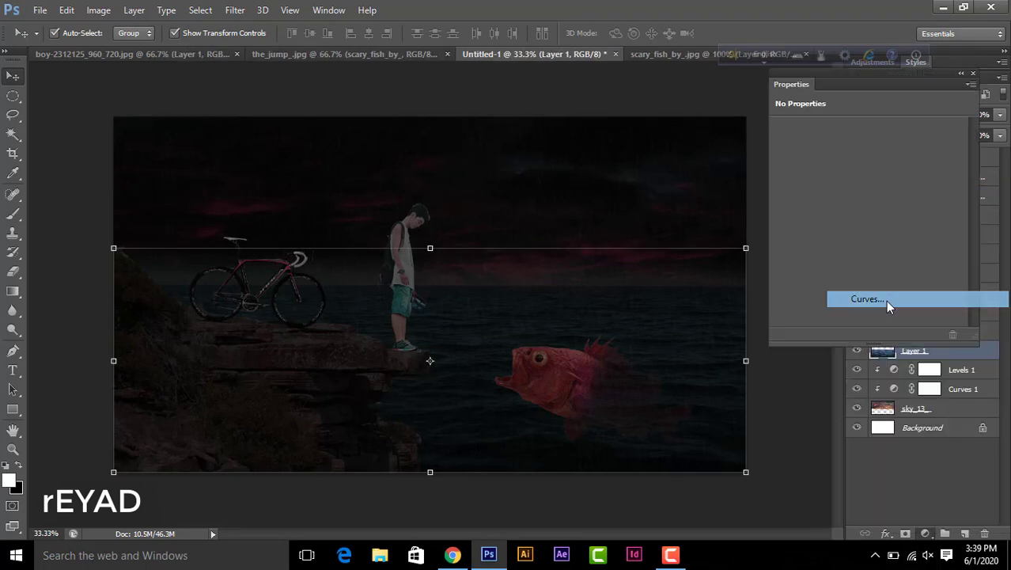
drag(885, 233, 903, 247)
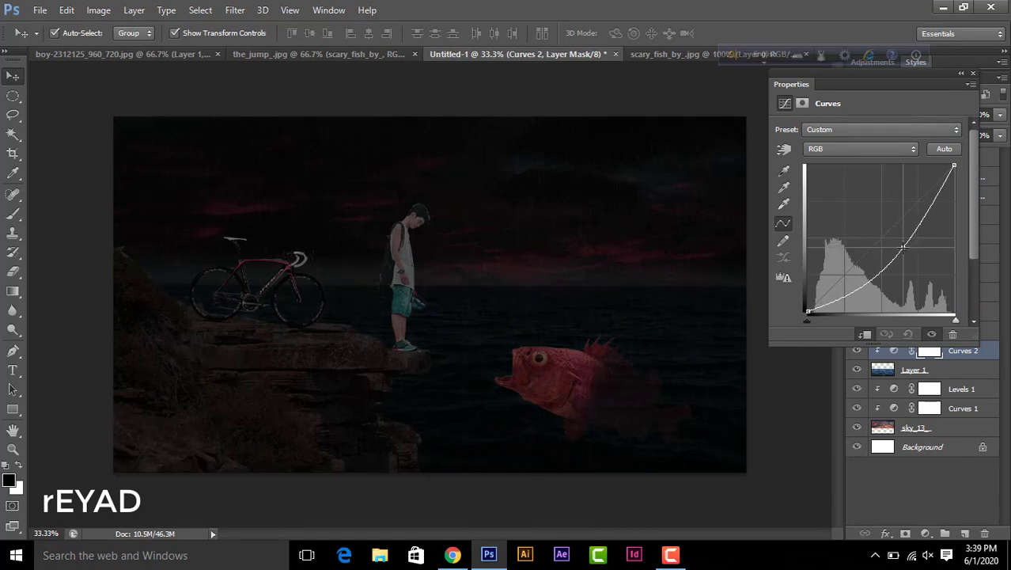
click(973, 77)
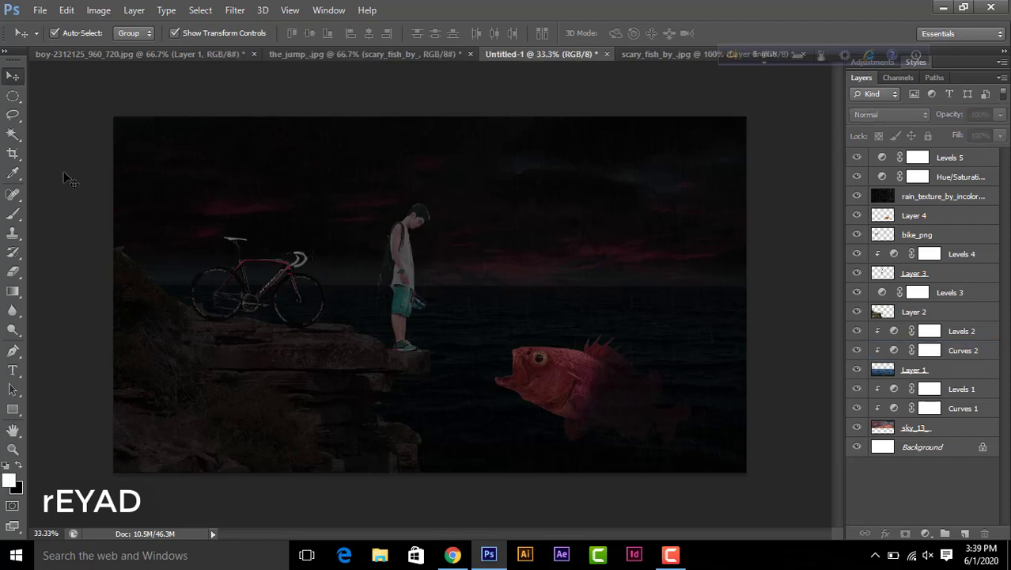
Step: Nudge the rain texture layer's opacity to about 15%
drag(115, 175, 176, 361)
click(264, 395)
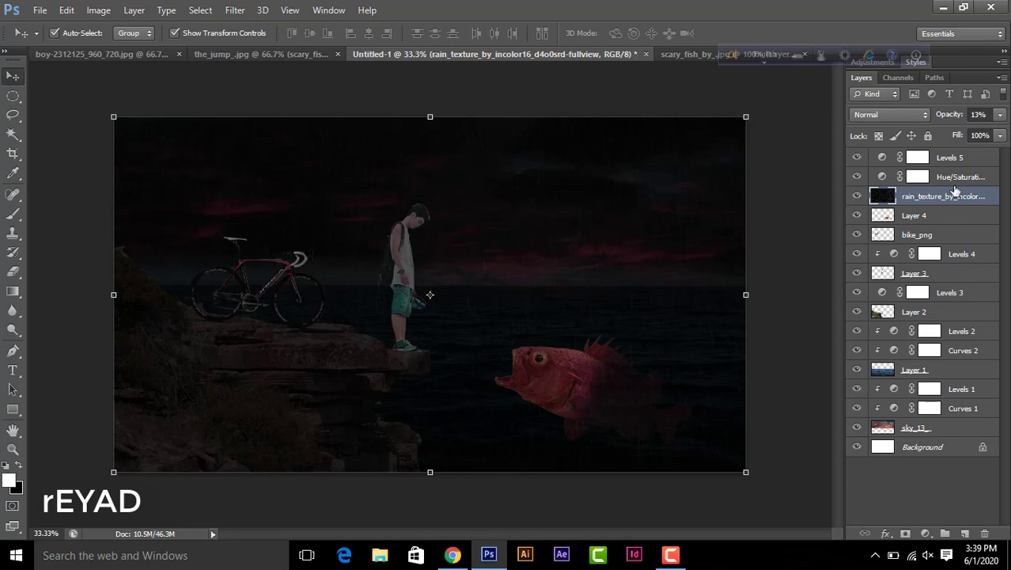
drag(1000, 115, 940, 134)
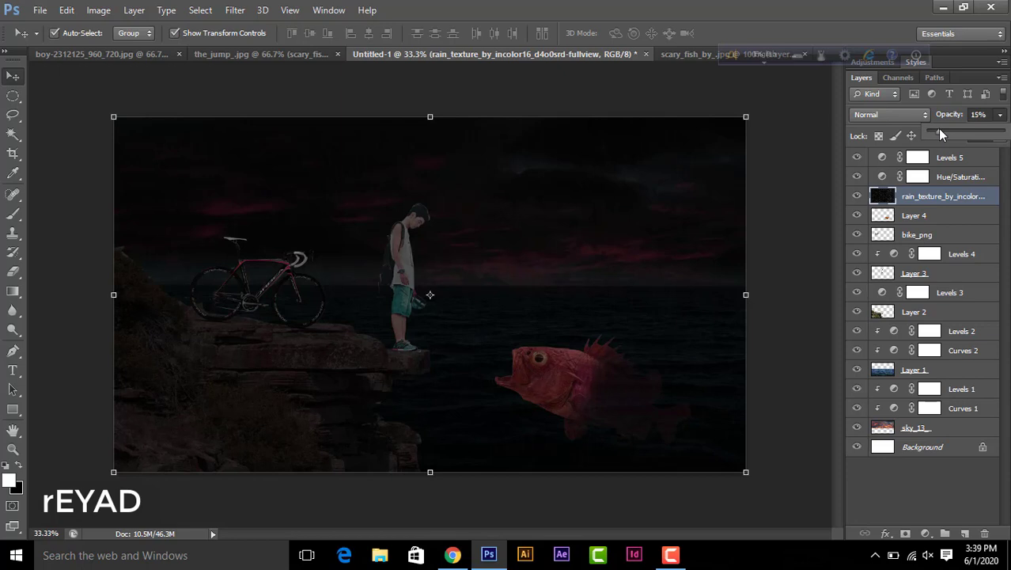
click(817, 174)
click(817, 174)
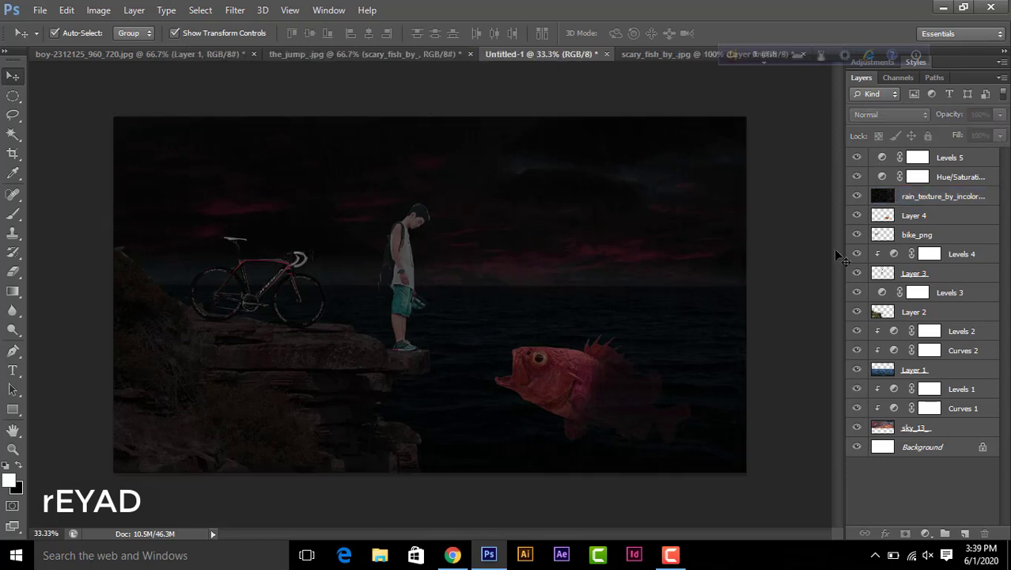
Step: Clip a Brightness/Contrast adjustment to the cliff's Layer 2 with Brightness 27, Contrast 60
click(914, 428)
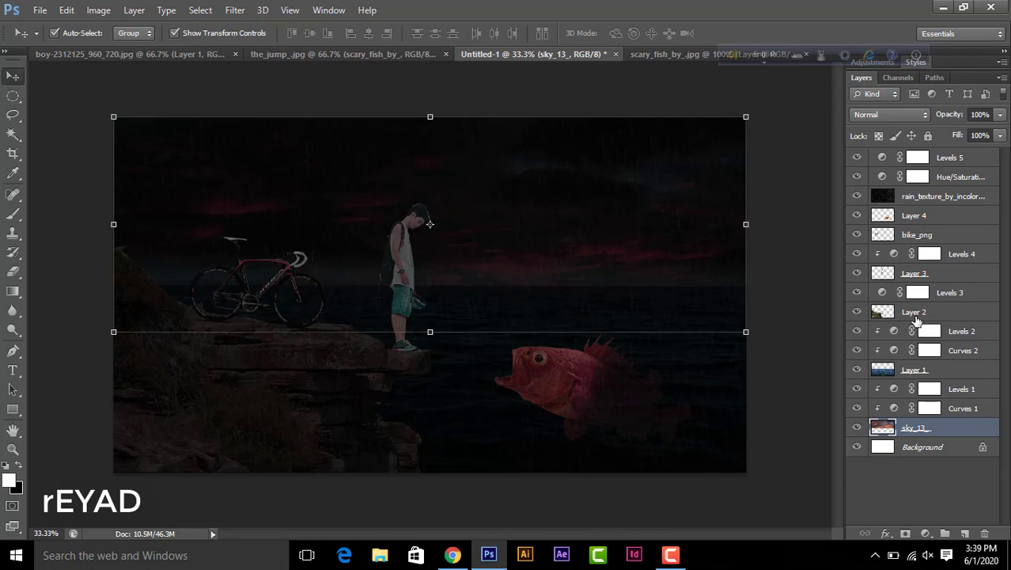
click(917, 317)
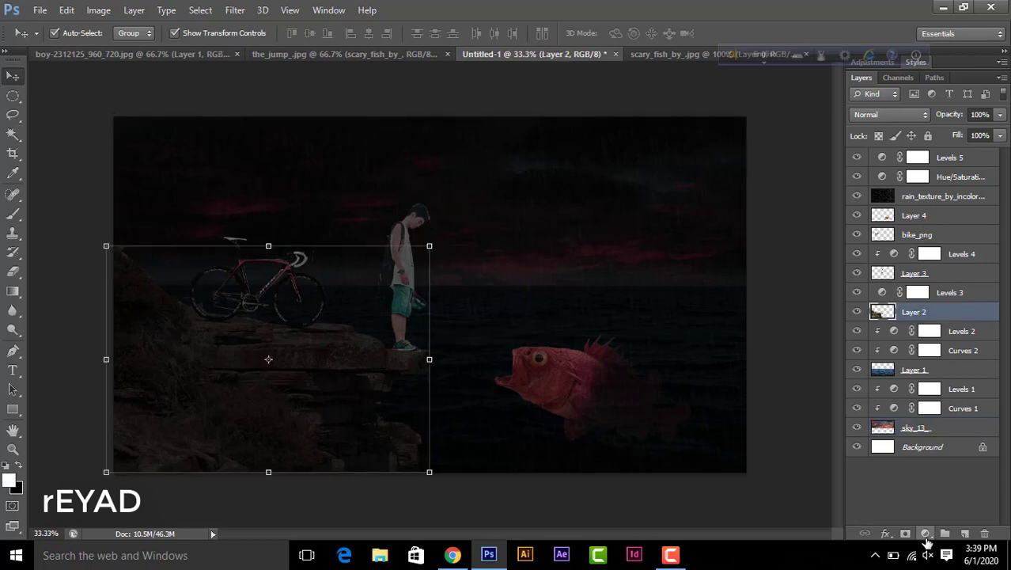
click(926, 535)
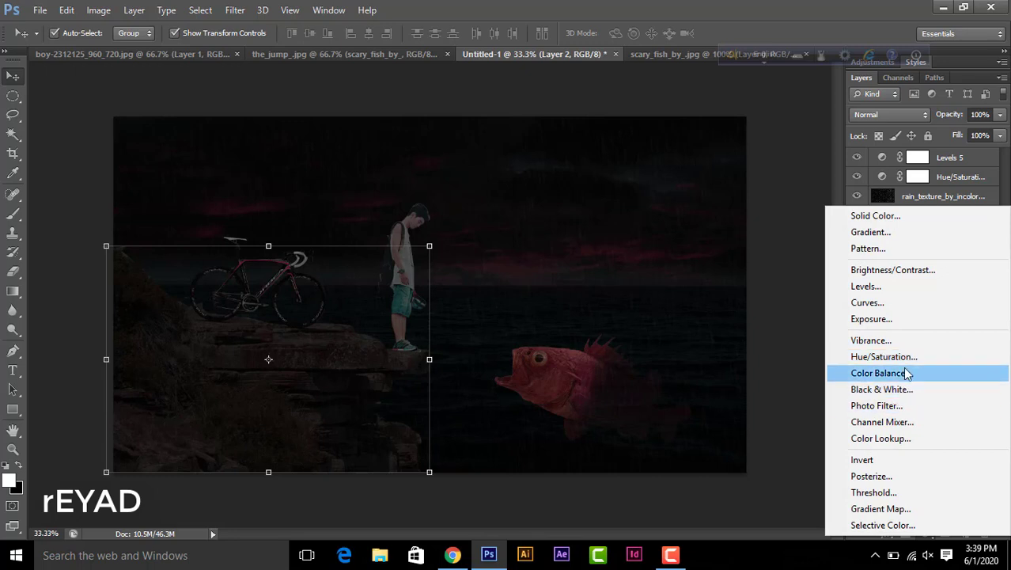
click(906, 273)
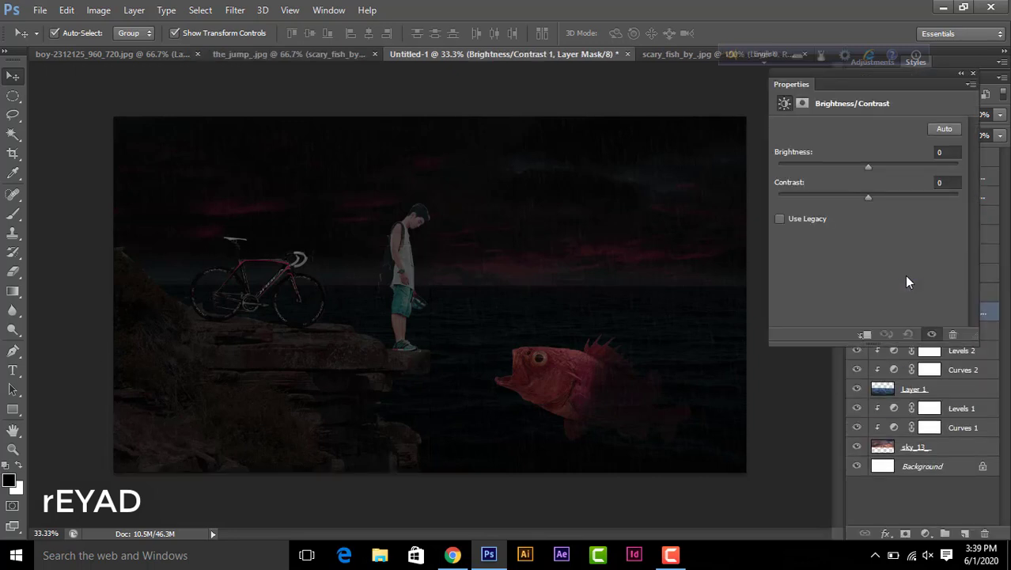
click(865, 335)
drag(867, 195, 889, 194)
drag(987, 197, 924, 213)
drag(870, 169, 884, 173)
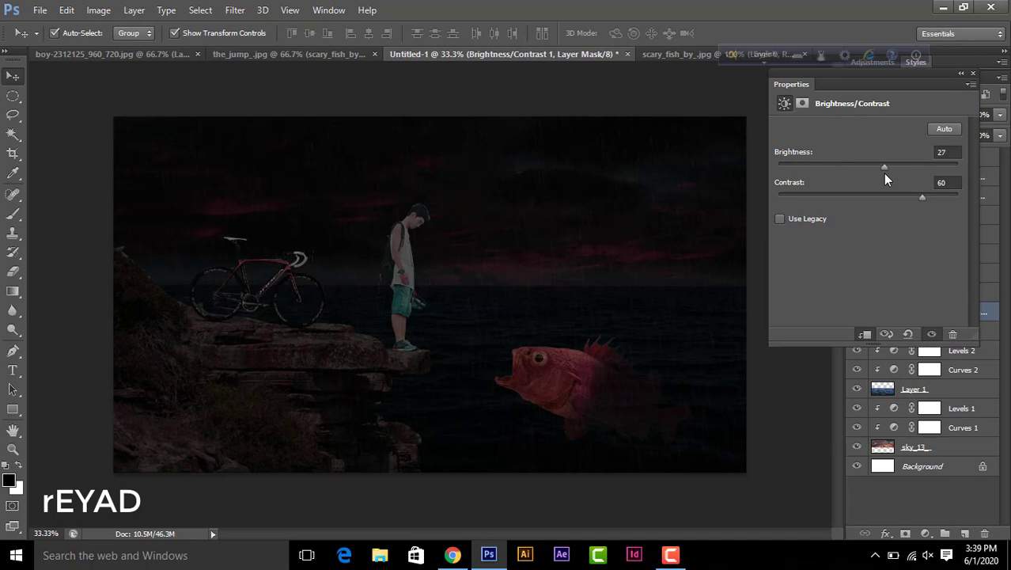
click(973, 72)
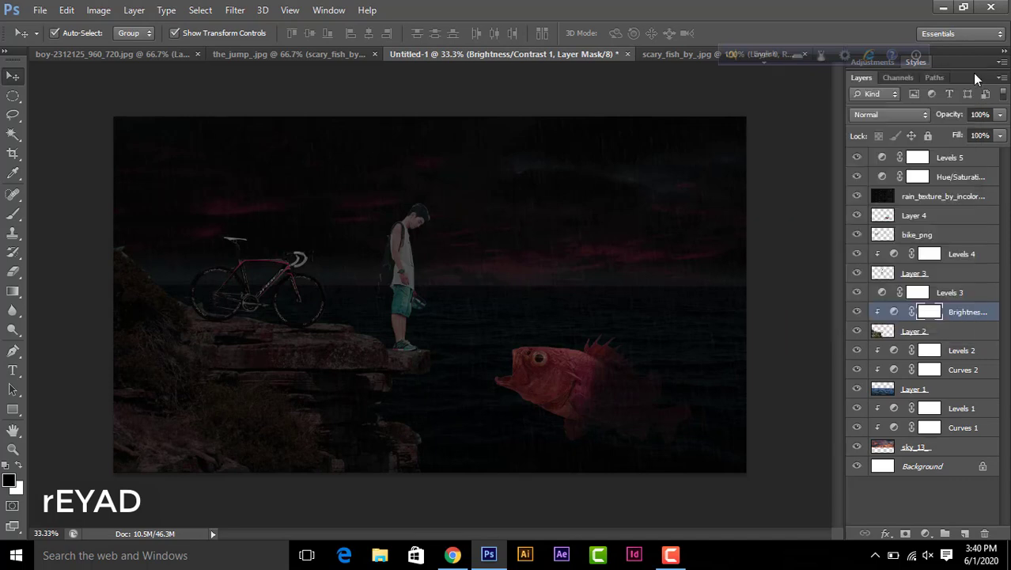
click(645, 236)
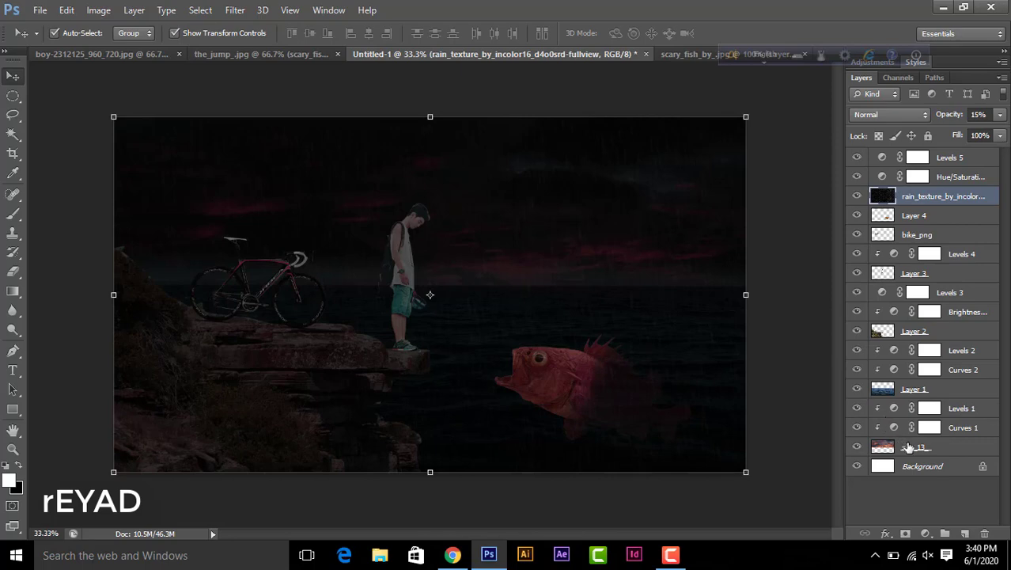
Step: Add a Brightness/Contrast adjustment to sky_13 with Brightness 71 and Contrast 27
click(907, 446)
click(927, 533)
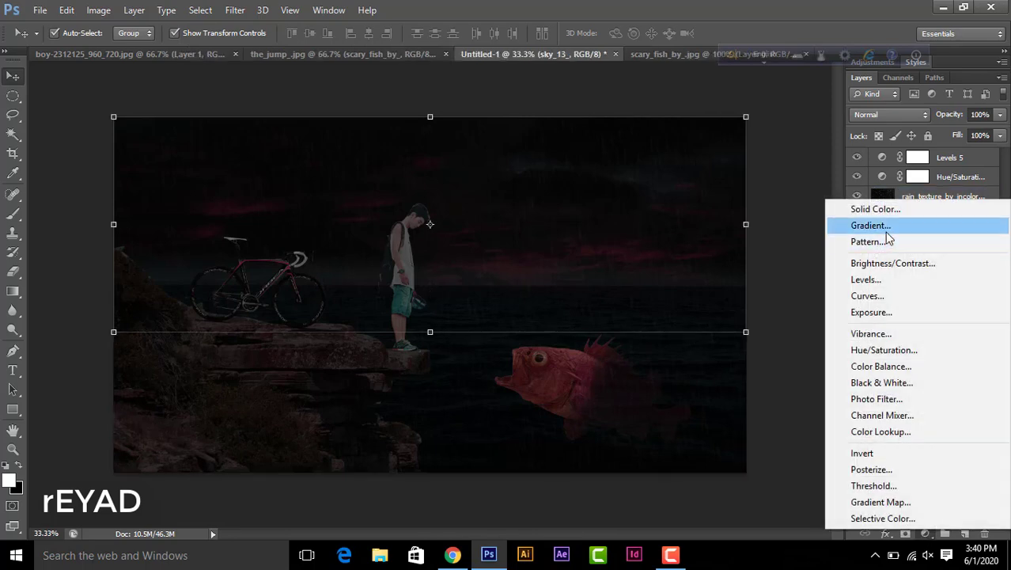
click(879, 265)
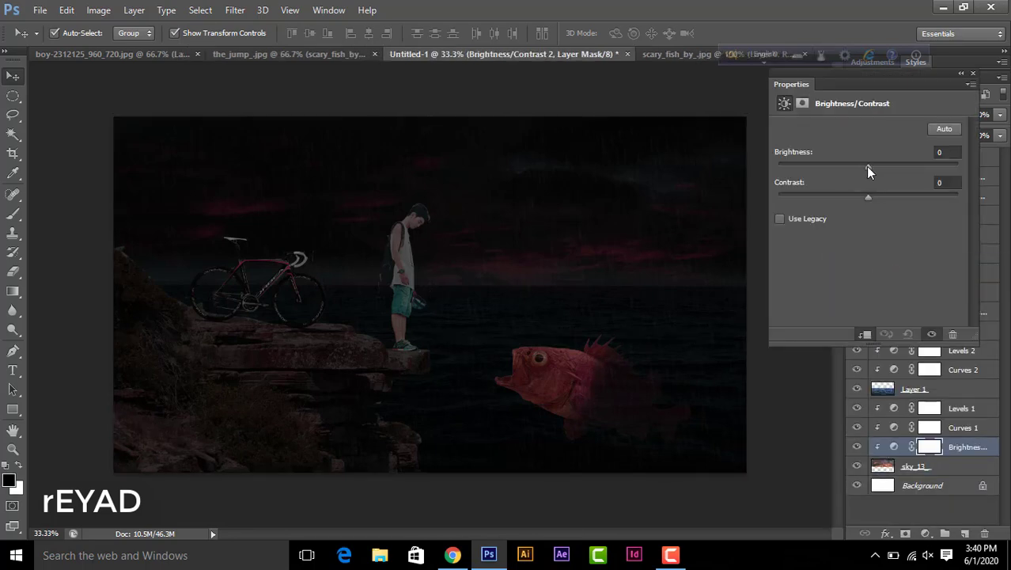
drag(868, 167, 907, 166)
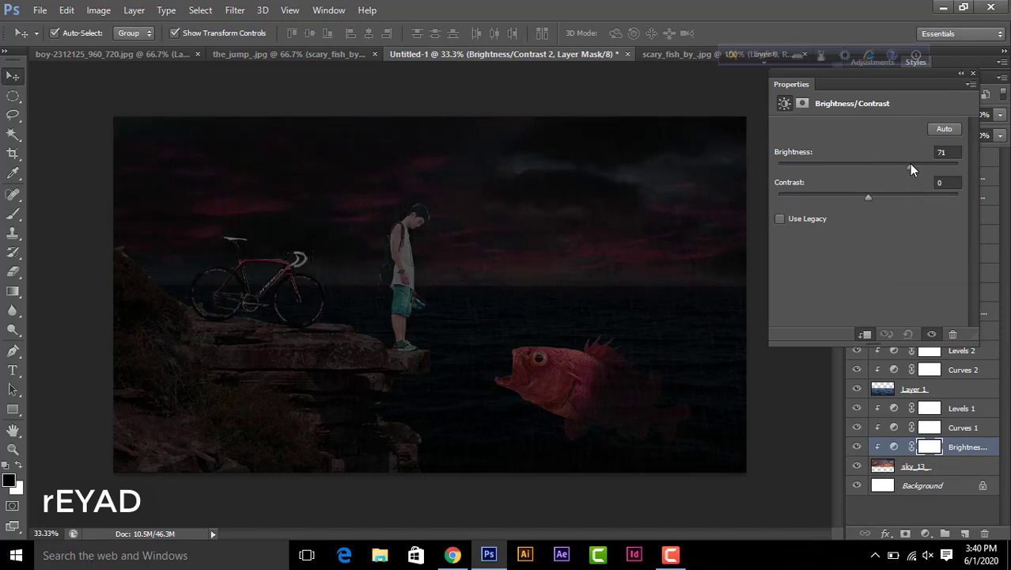
drag(868, 197, 892, 200)
click(973, 74)
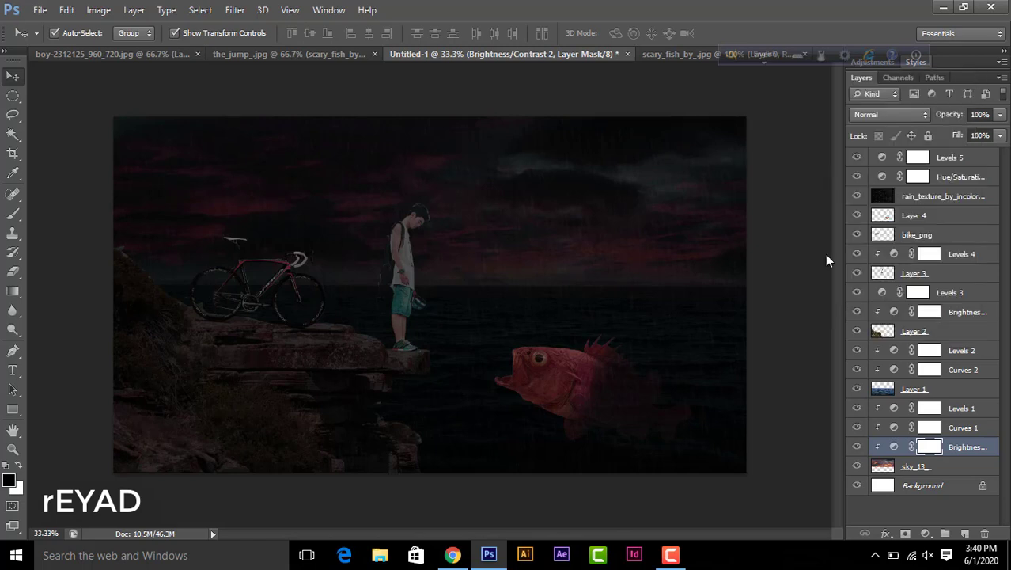
click(795, 235)
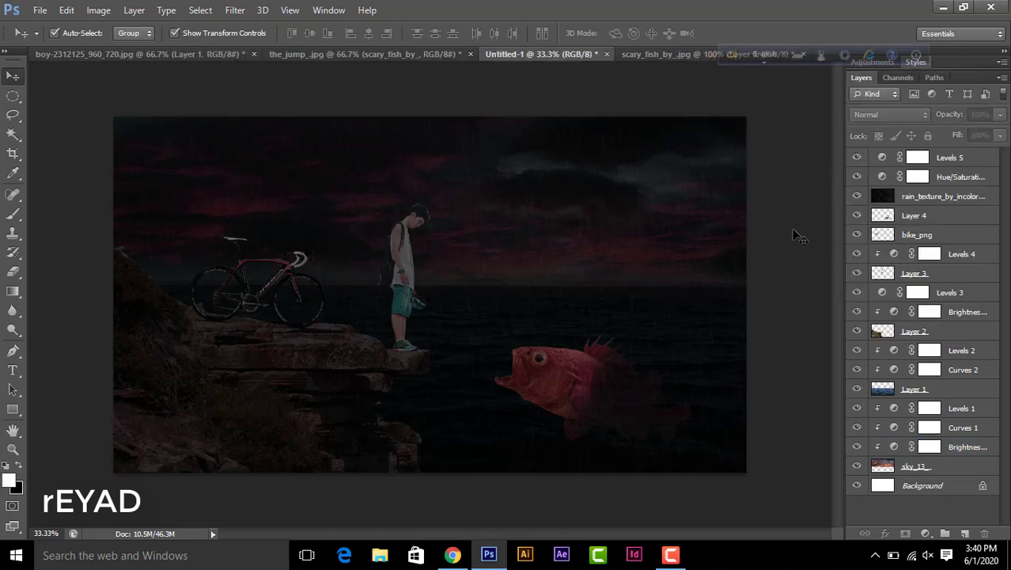
click(554, 387)
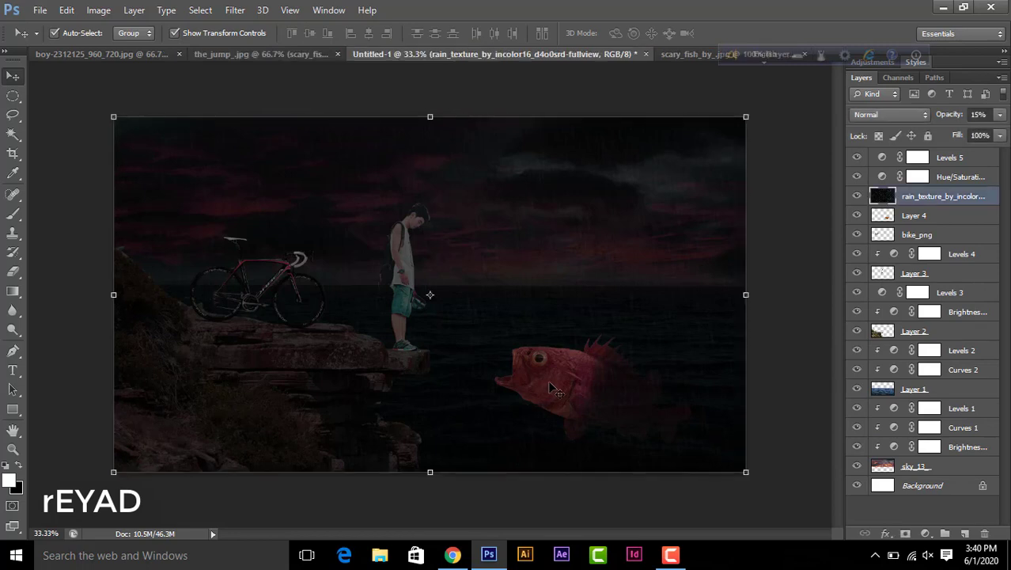
Step: Hide the rain_texture layer
click(786, 175)
click(951, 157)
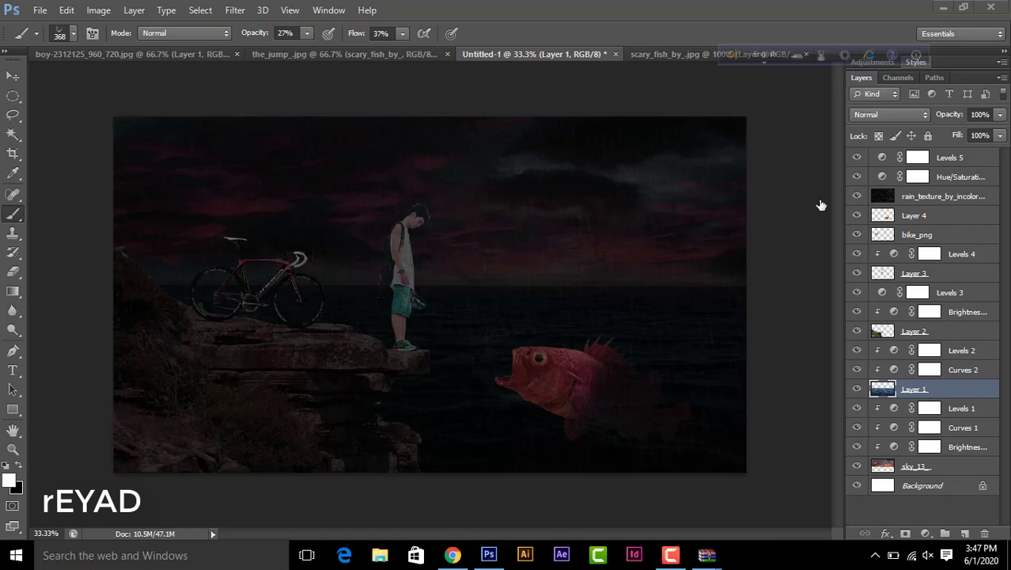
click(857, 196)
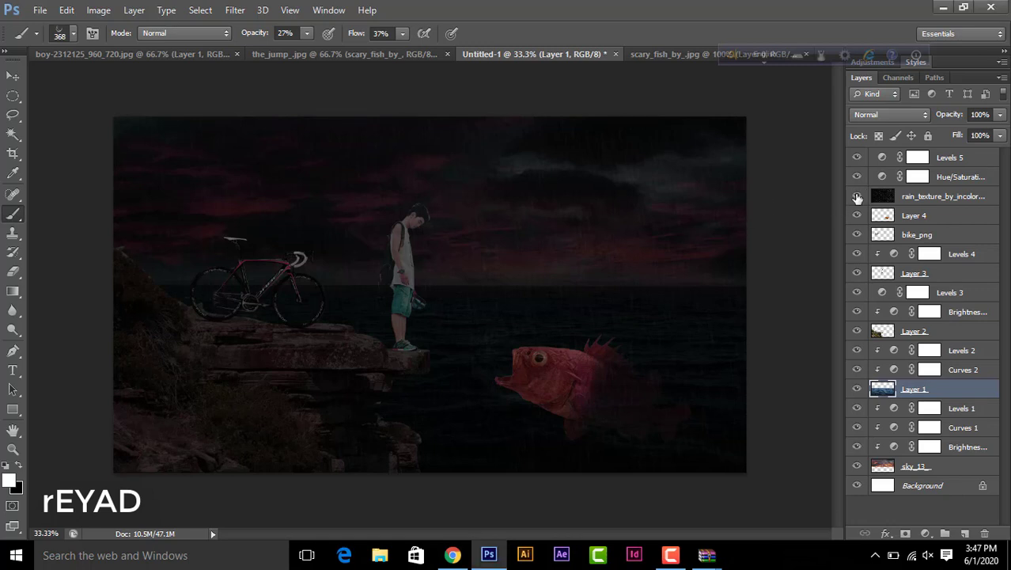
click(857, 197)
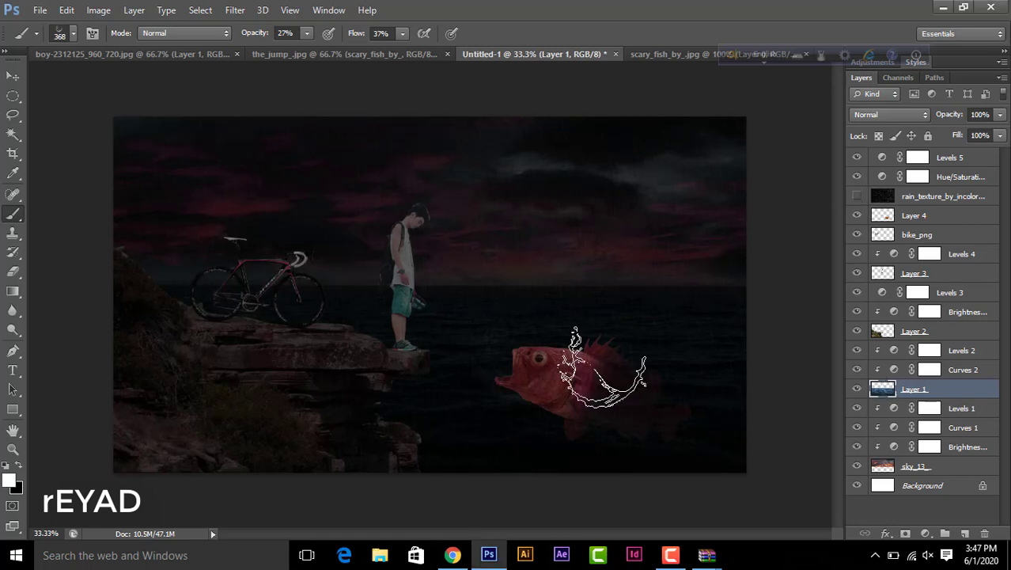
Step: Paint a faint water splash at the fish's mouth with a 73% opacity splash brush
click(307, 33)
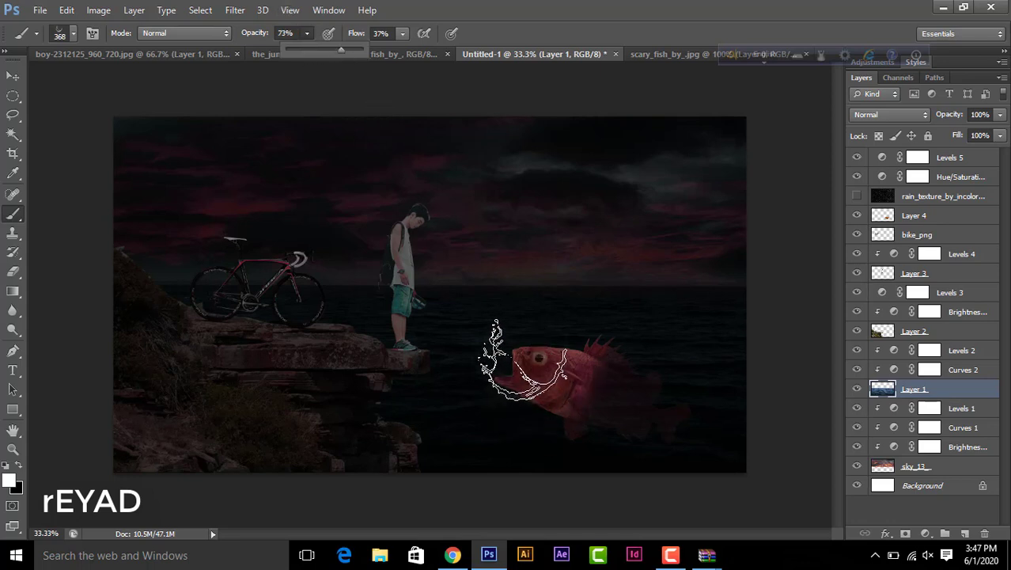
click(517, 364)
drag(517, 364, 573, 346)
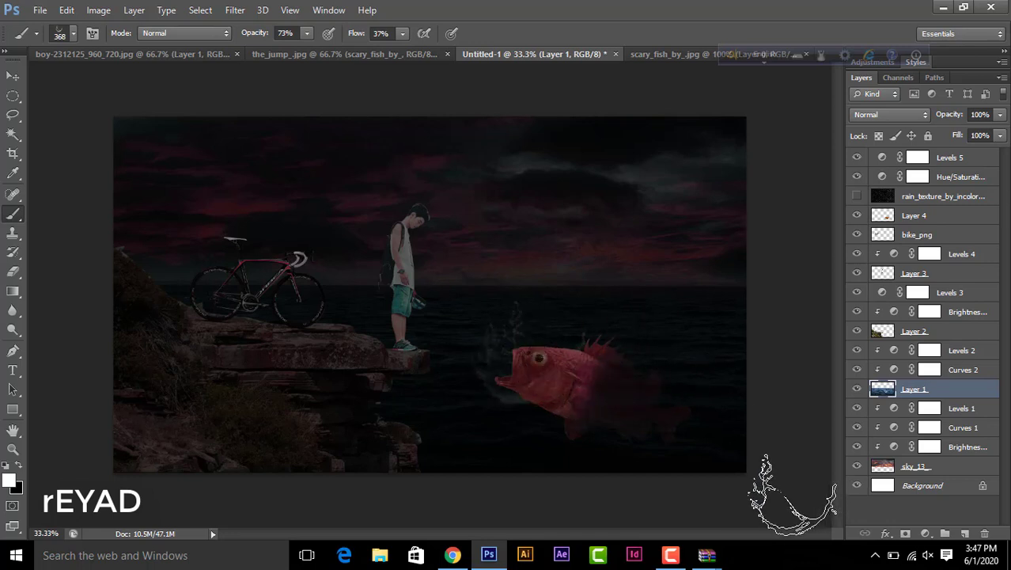
Step: Select the 356 splash brush from the presets and set its size to 494 px
click(72, 35)
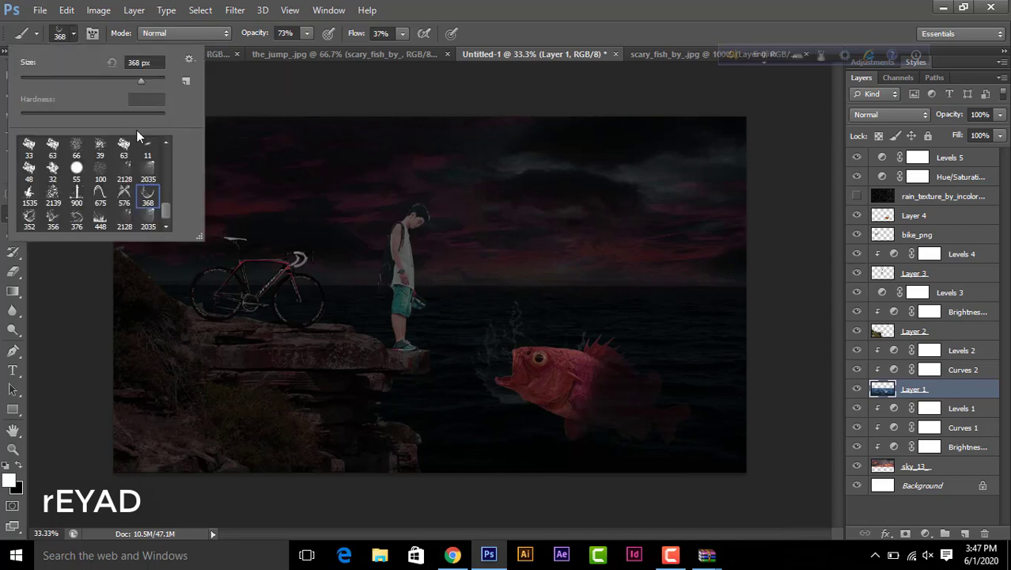
click(100, 222)
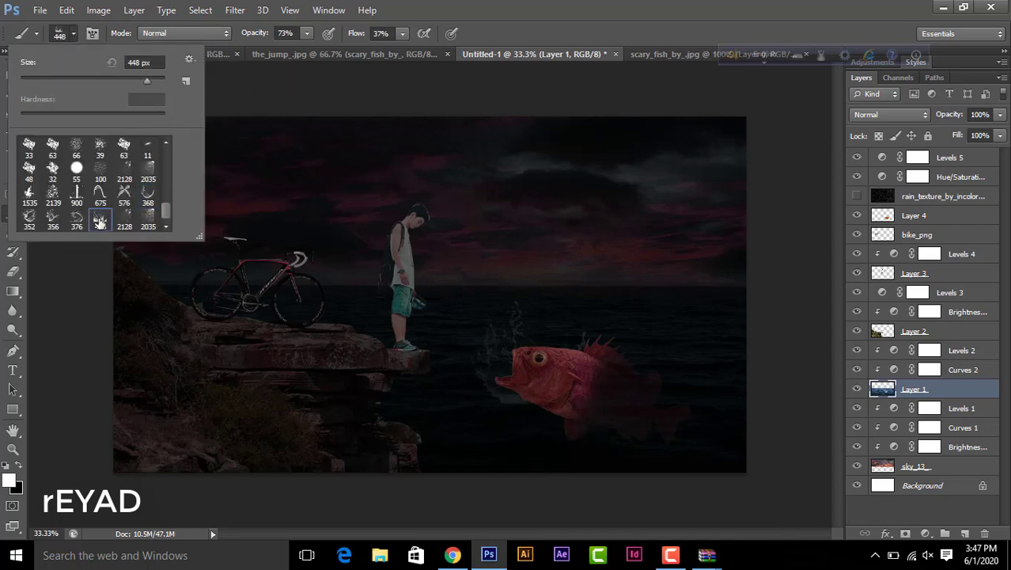
click(50, 222)
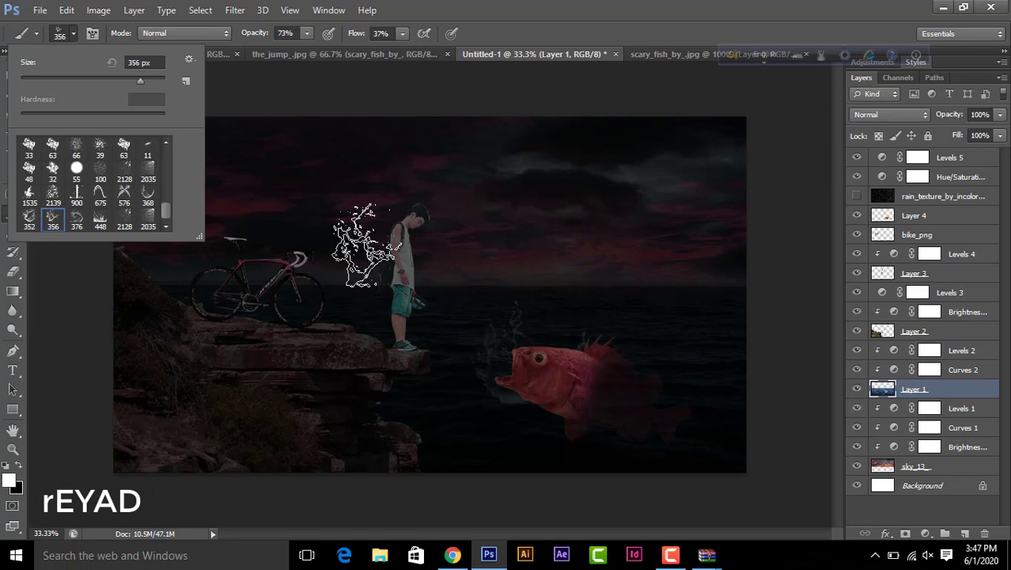
drag(143, 78, 148, 77)
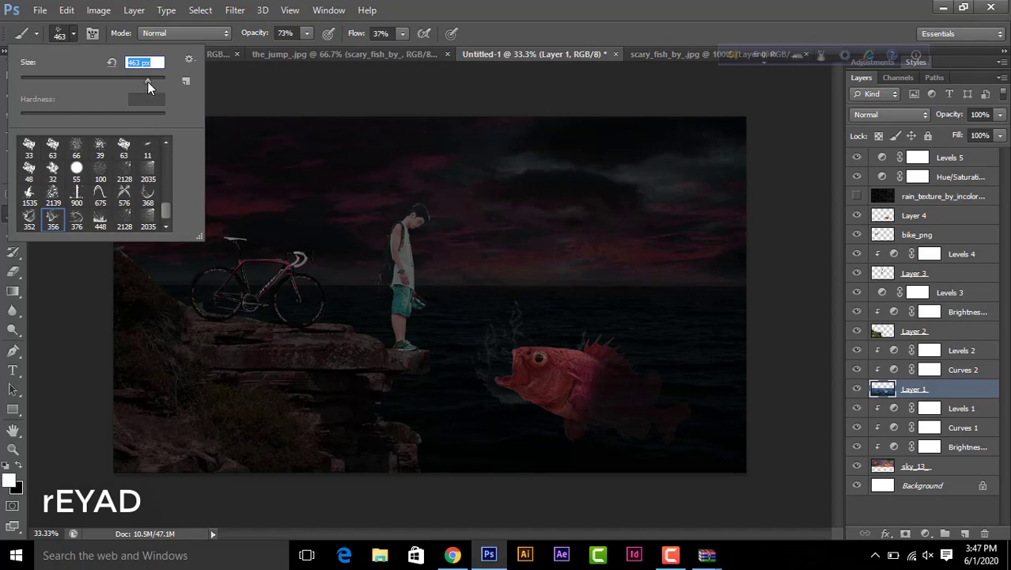
drag(153, 81, 158, 80)
drag(154, 80, 150, 80)
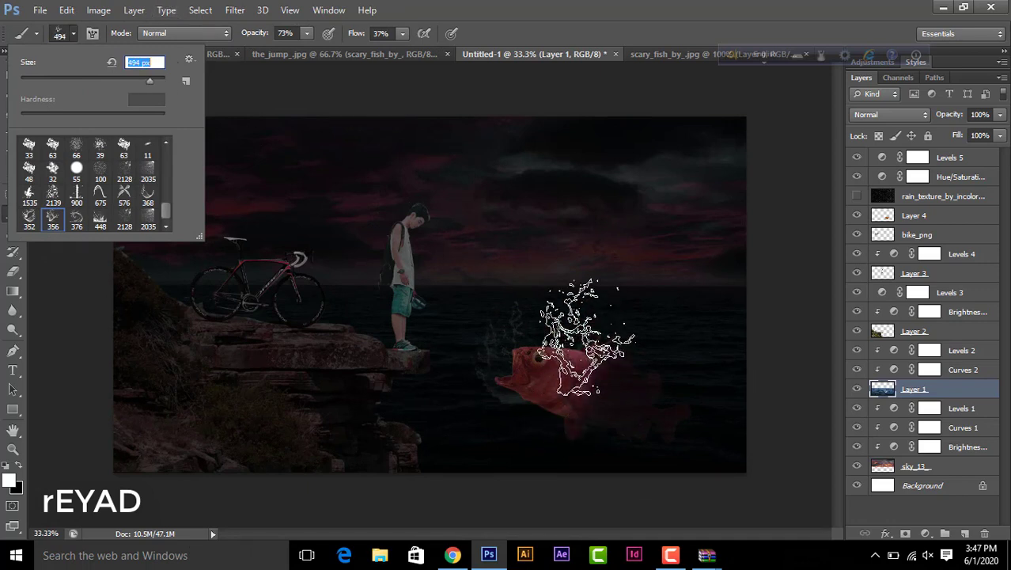
key(Return)
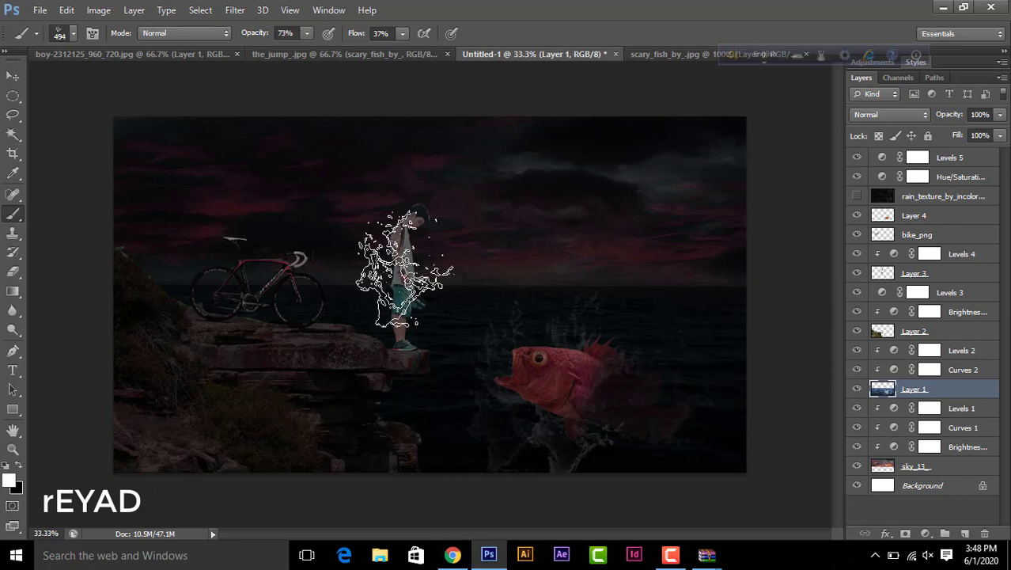
Step: Raise the brush opacity to 100% and stamp a splash below the red fish
click(306, 32)
drag(311, 46, 334, 51)
click(522, 408)
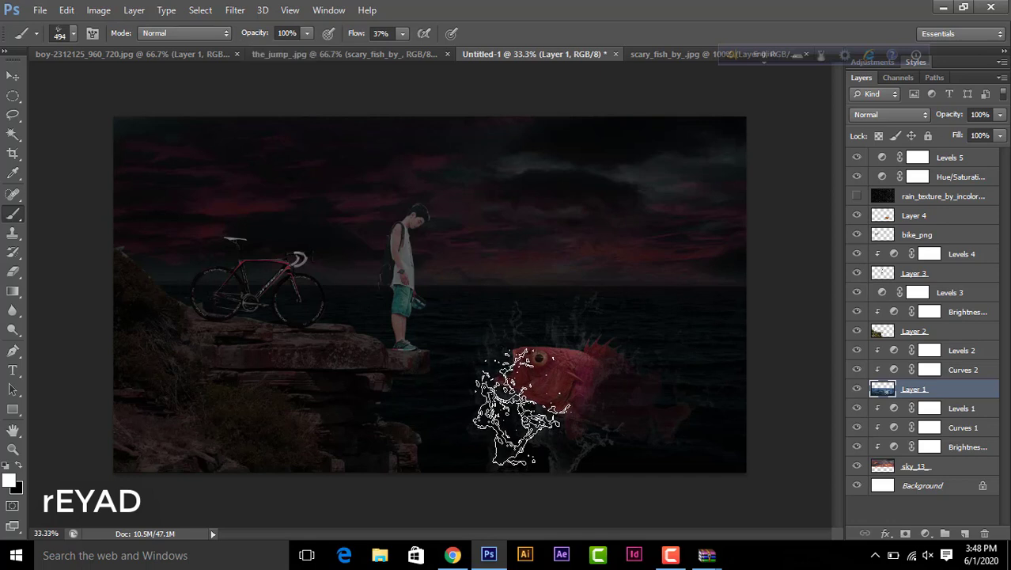
click(564, 329)
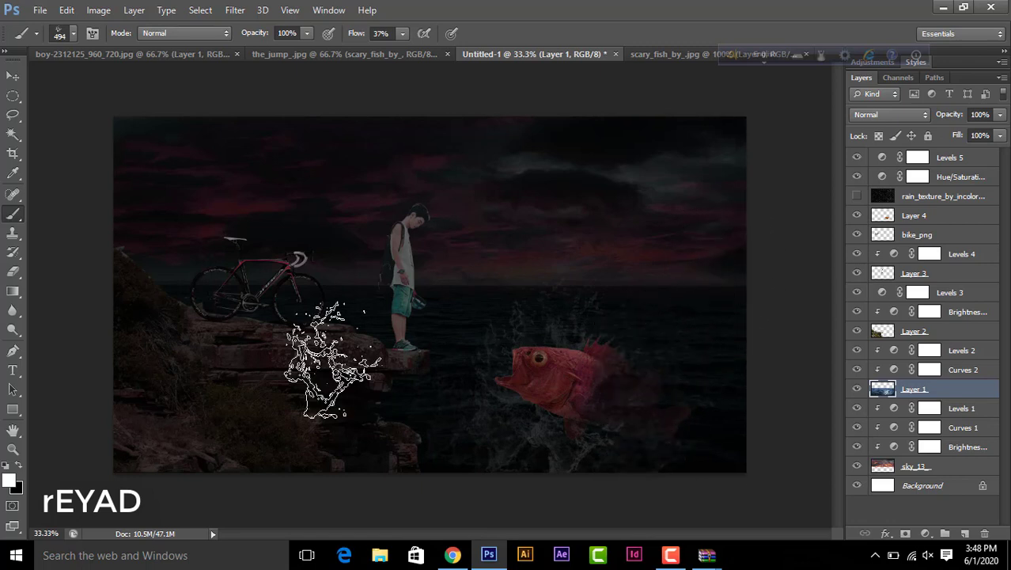
Step: With the Move tool active, show the rain_texture layer again and deselect Layer 1
click(12, 77)
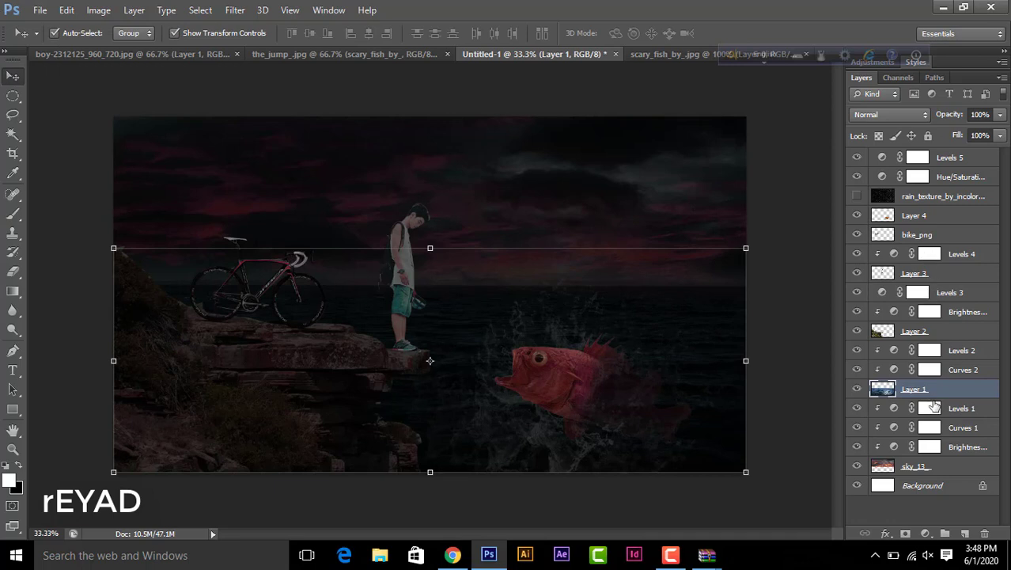
click(857, 196)
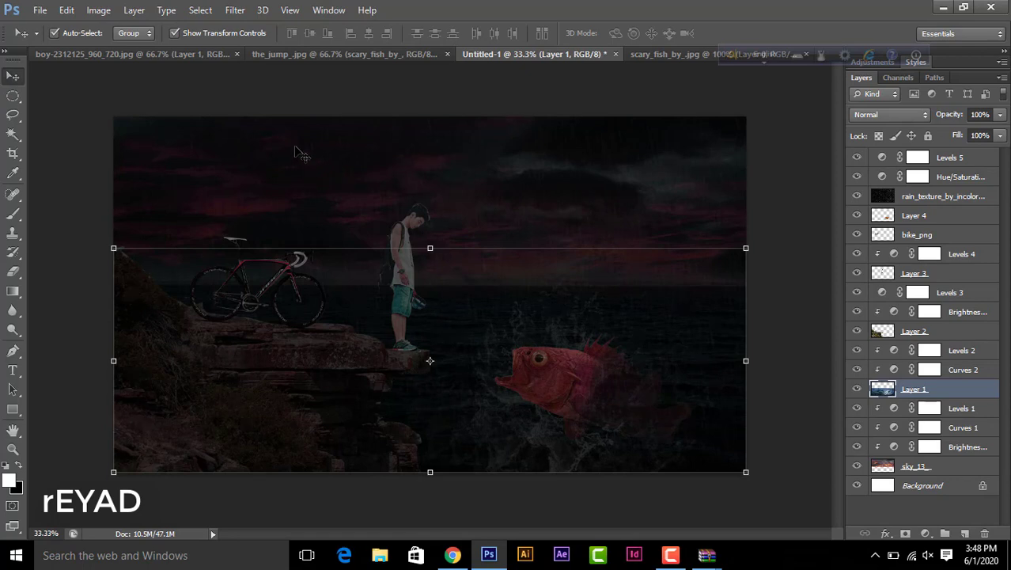
click(305, 108)
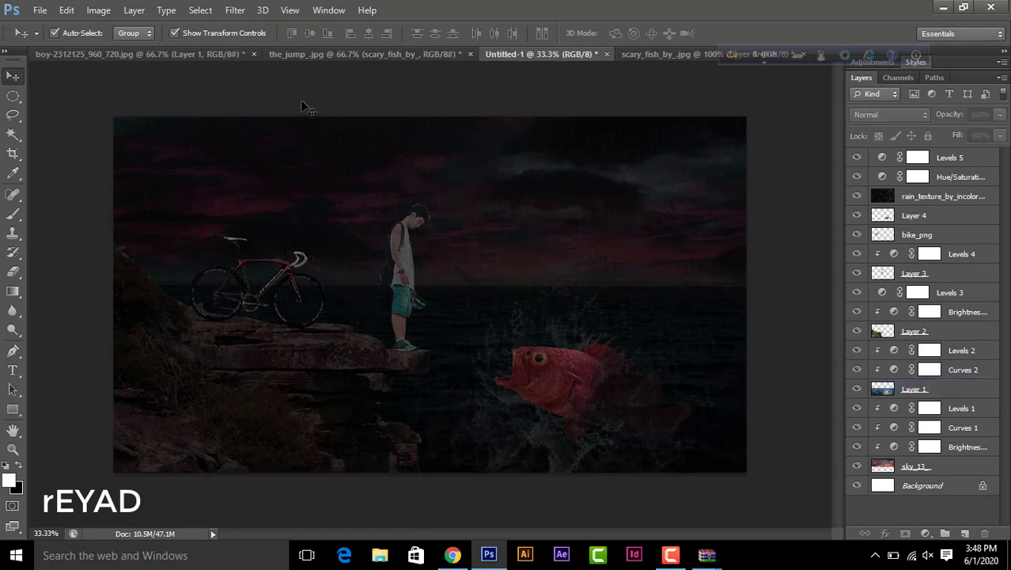